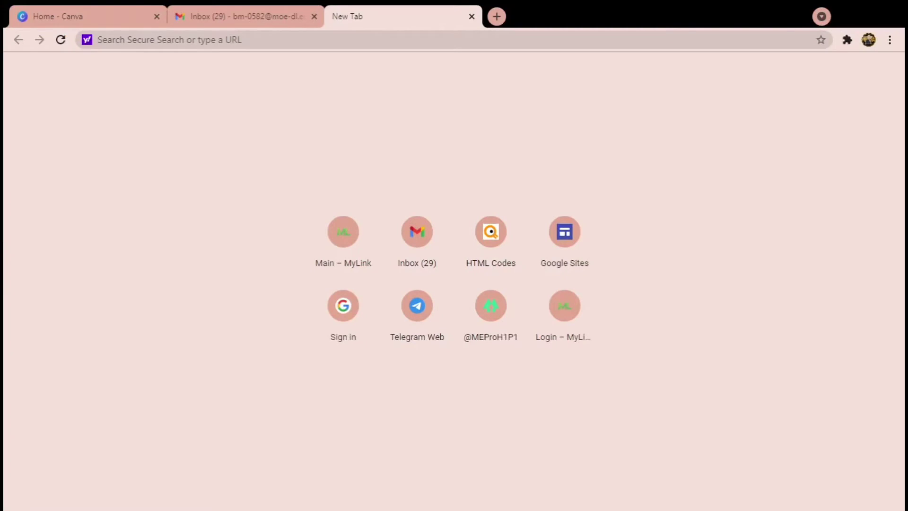
- Switch to Gmail, launch Google Sites from it, and open the recent LEARNING PHYSICS WITH ME site
key("ctrl+l")
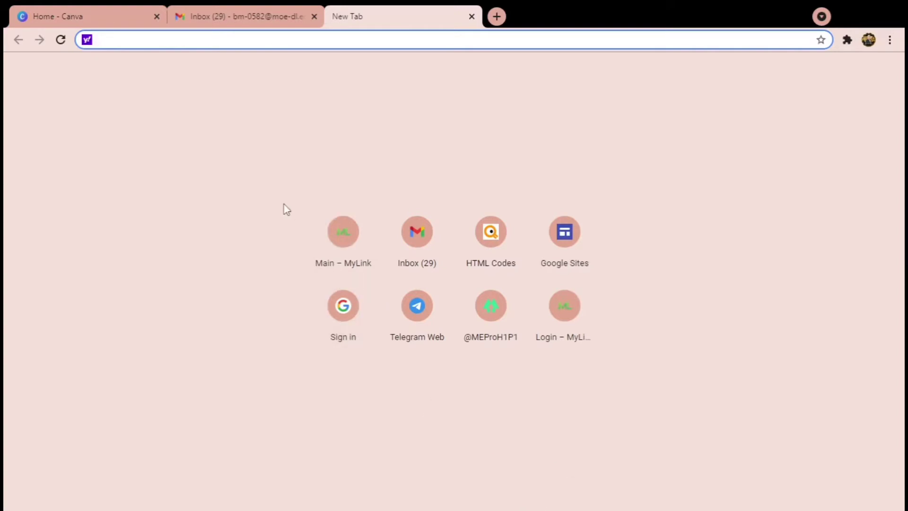
left_click(235, 24)
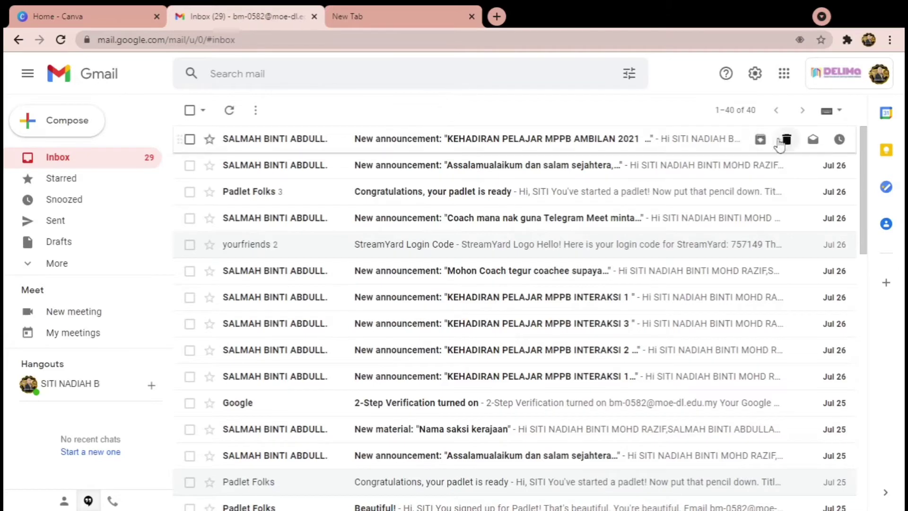
left_click(783, 78)
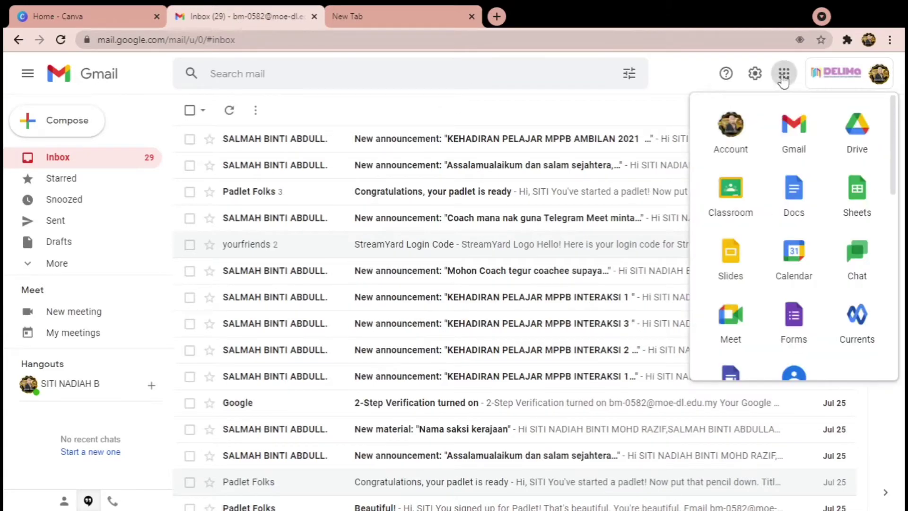
scroll(796, 336, "down", 3)
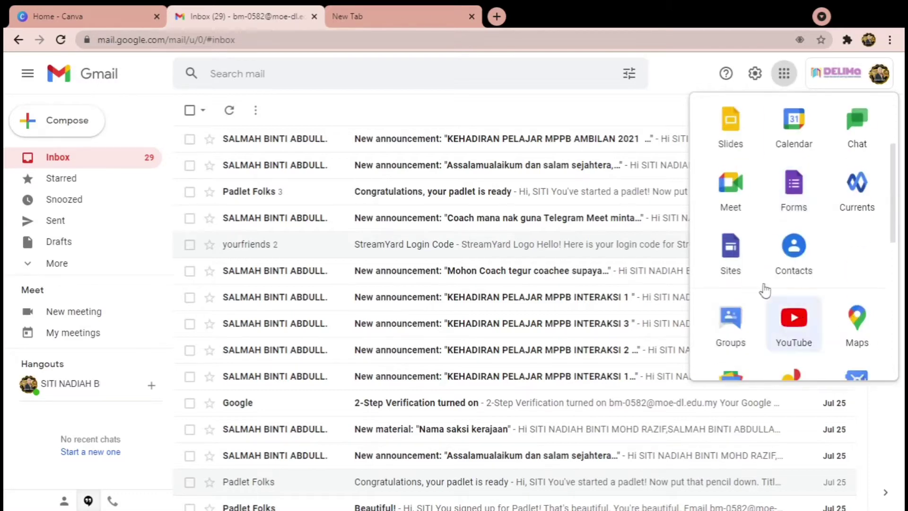
left_click(734, 258)
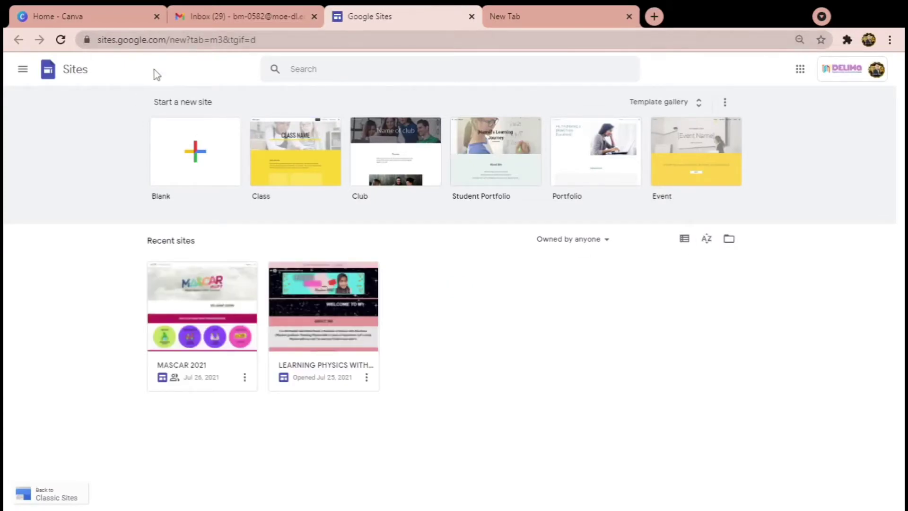
left_click(337, 308)
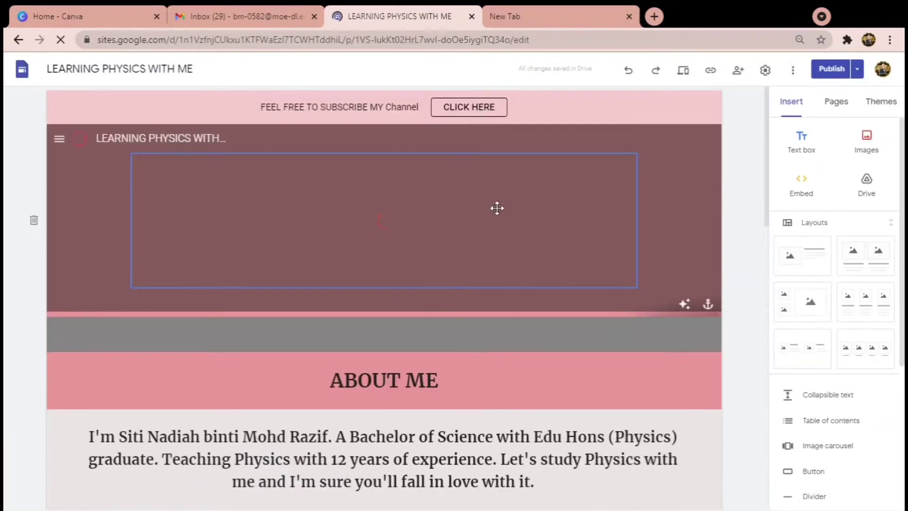
- Preview the site in phone view, examine its About Me, Consultation and Menu sections, and exit the preview
left_click(684, 72)
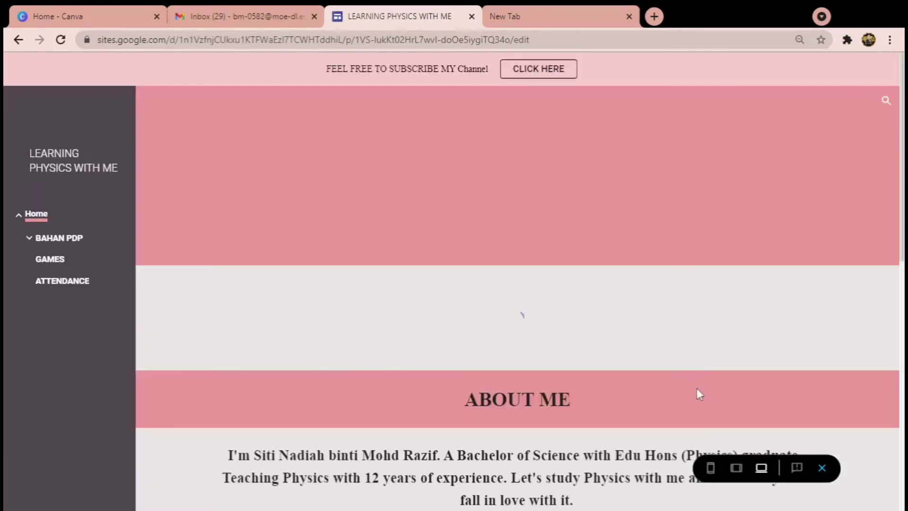
left_click(710, 468)
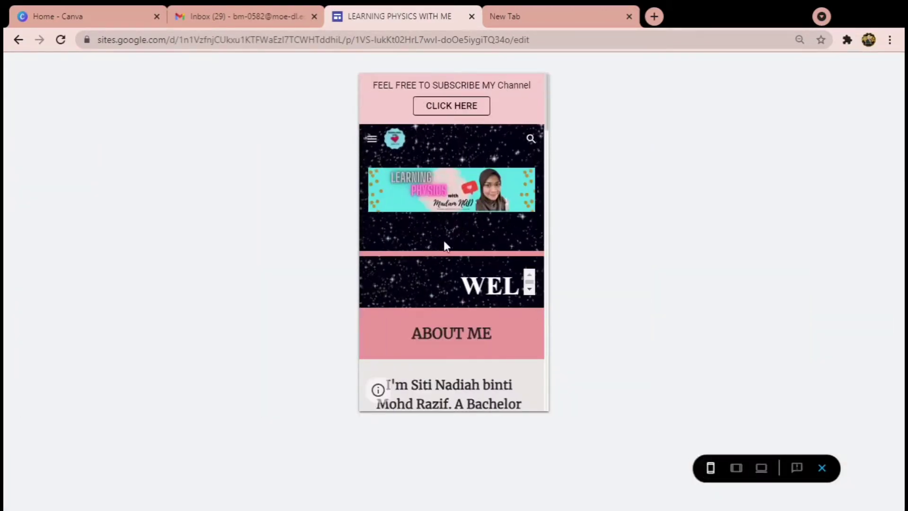
scroll(477, 239, "down", 15)
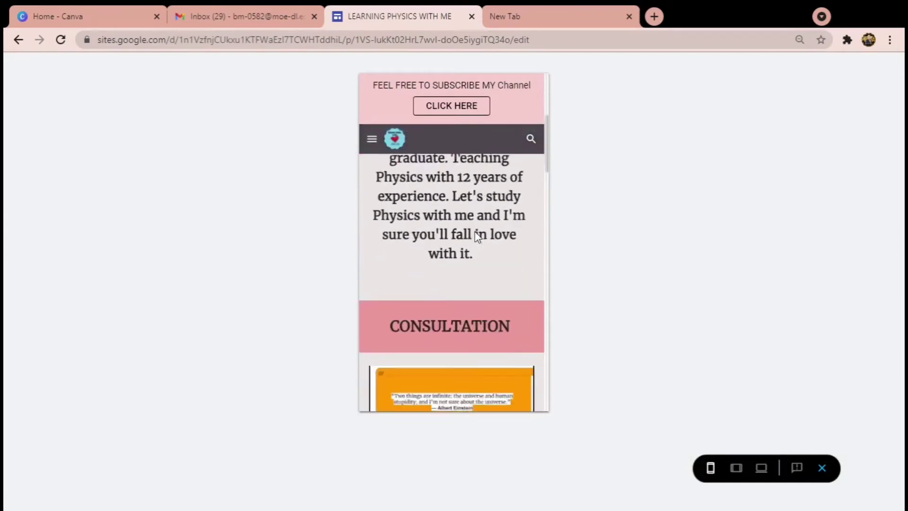
scroll(474, 240, "down", 10)
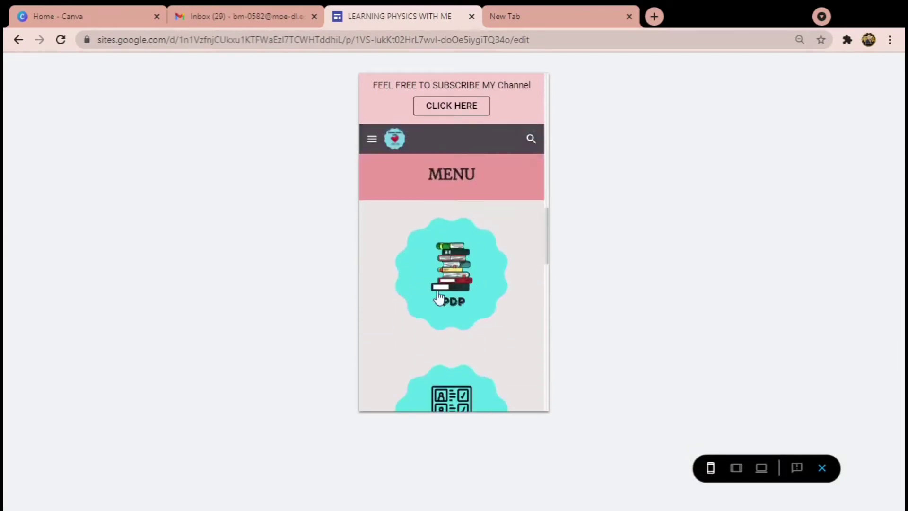
scroll(465, 256, "down", 8)
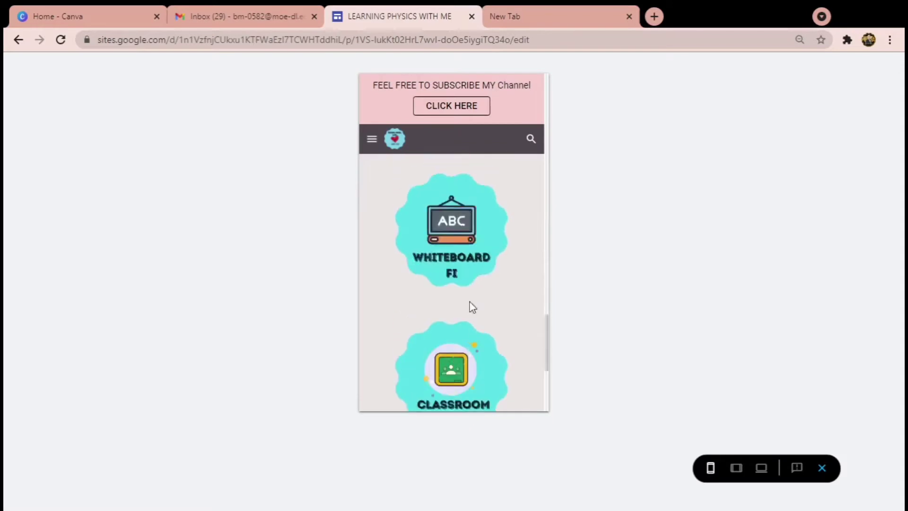
scroll(473, 289, "up", 12)
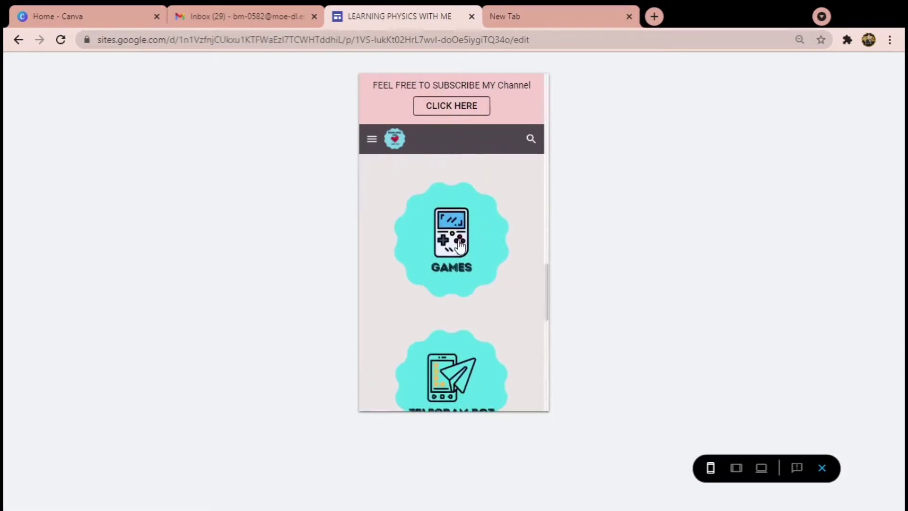
scroll(443, 257, "up", 5)
scroll(443, 256, "down", 5)
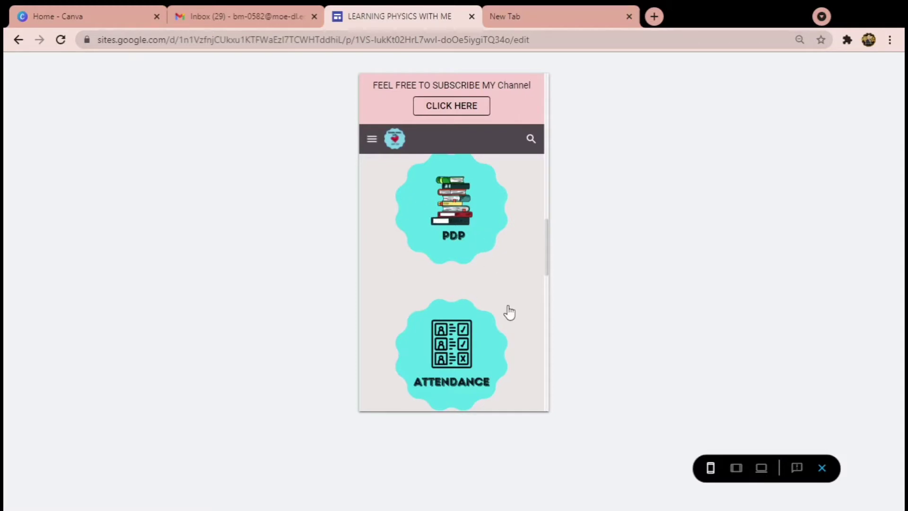
scroll(506, 310, "up", 5)
scroll(511, 307, "down", 10)
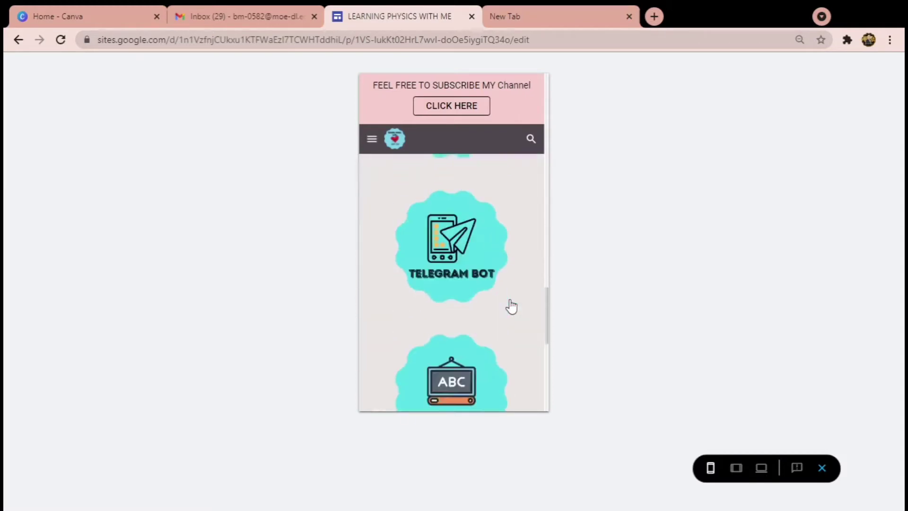
scroll(493, 248, "up", 10)
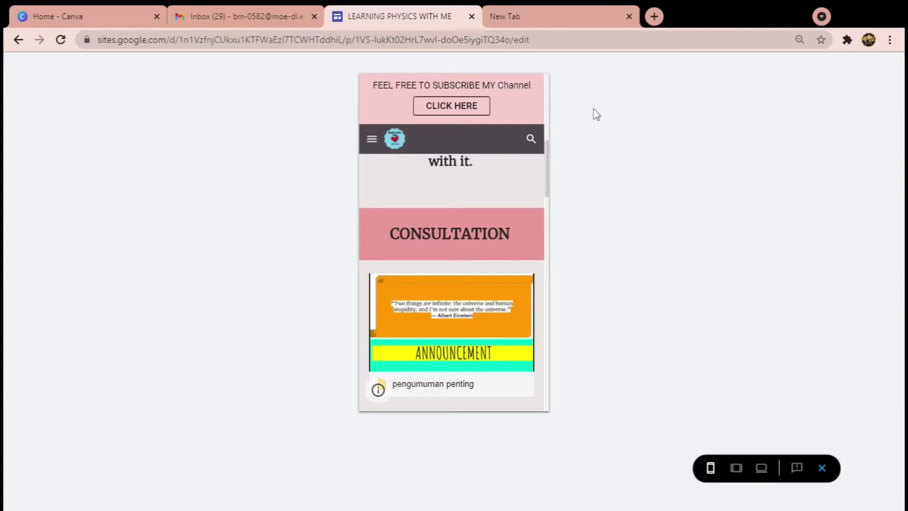
scroll(433, 188, "up", 4)
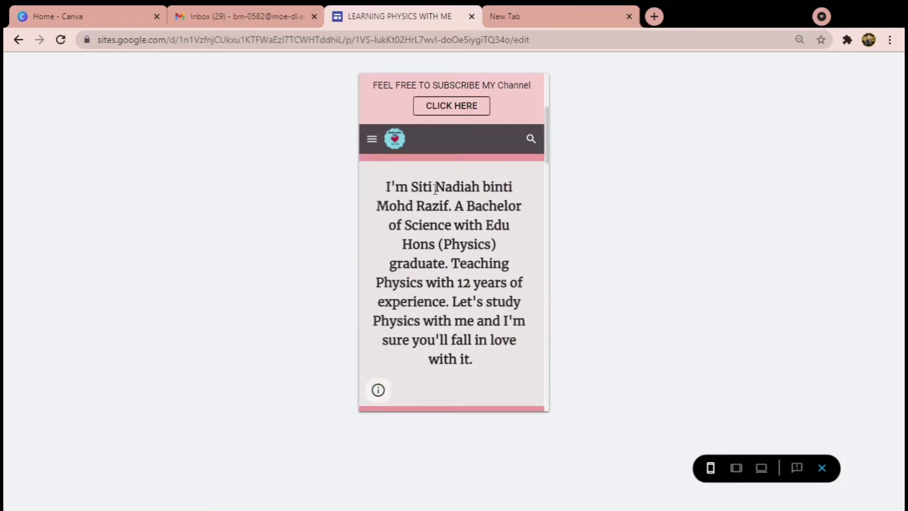
left_click(822, 468)
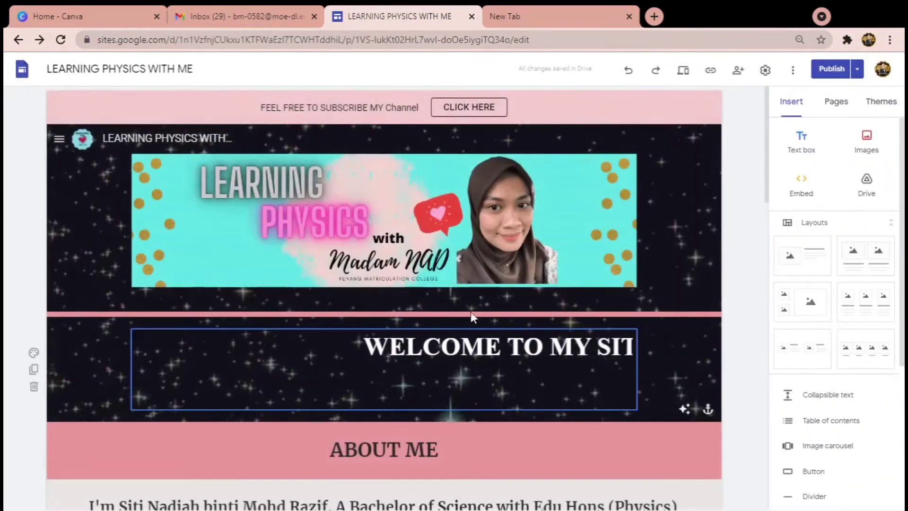
- Return to Gmail, launch Google Sites from it, and create a new blank site
left_click(276, 20)
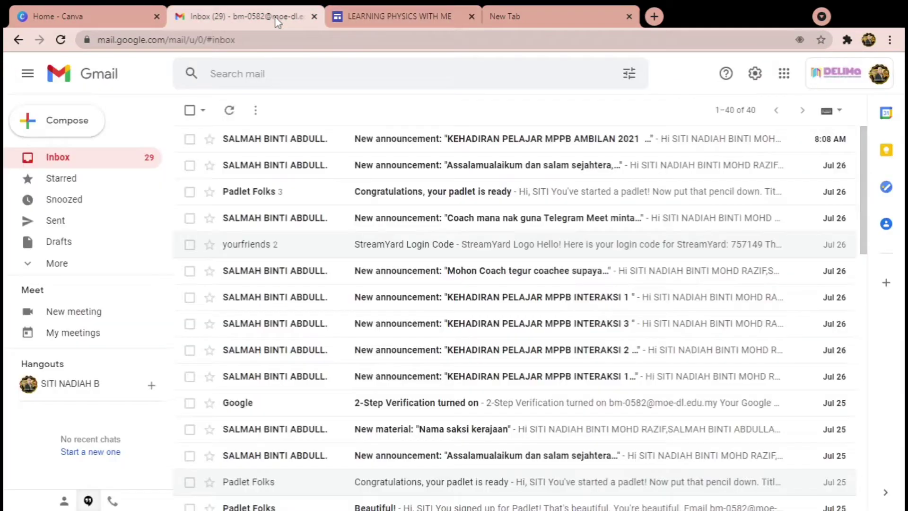
left_click(783, 73)
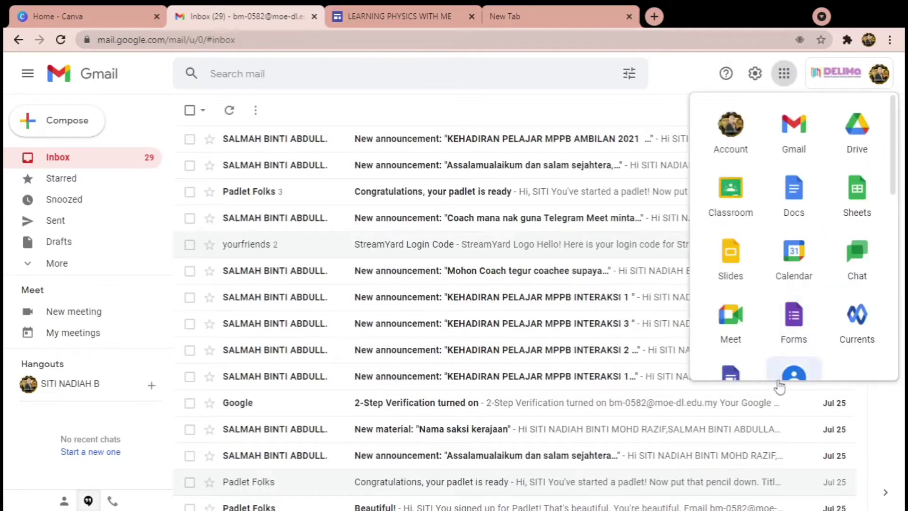
scroll(711, 298, "down", 4)
left_click(727, 198)
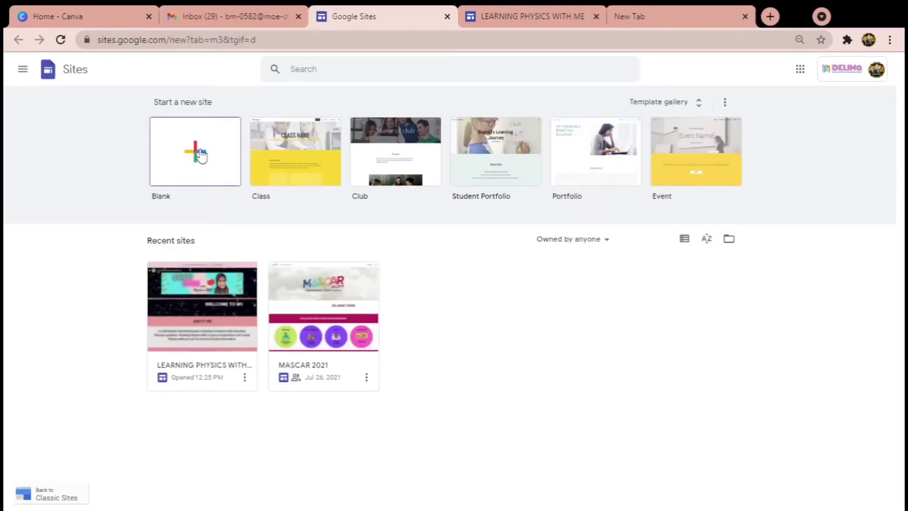
left_click(201, 155)
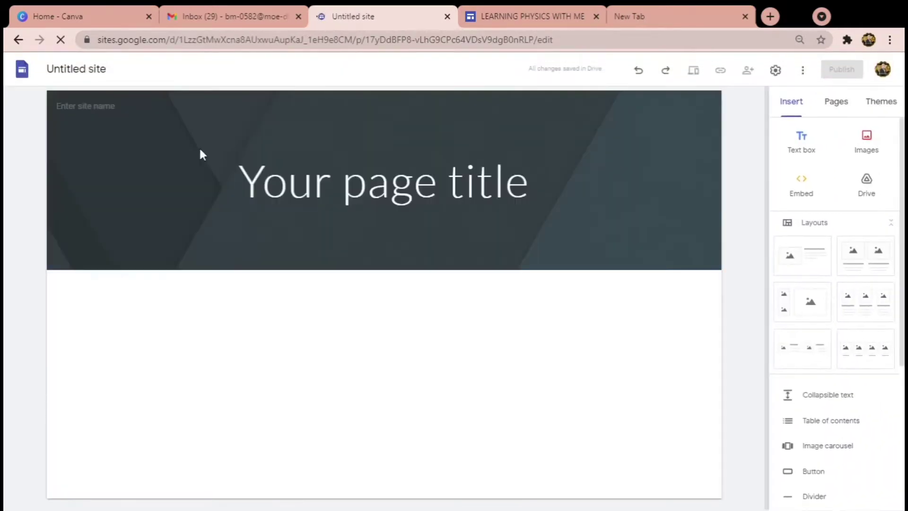
- Try the Large banner and Title only header types on the new page and restore the Banner type
left_click(201, 155)
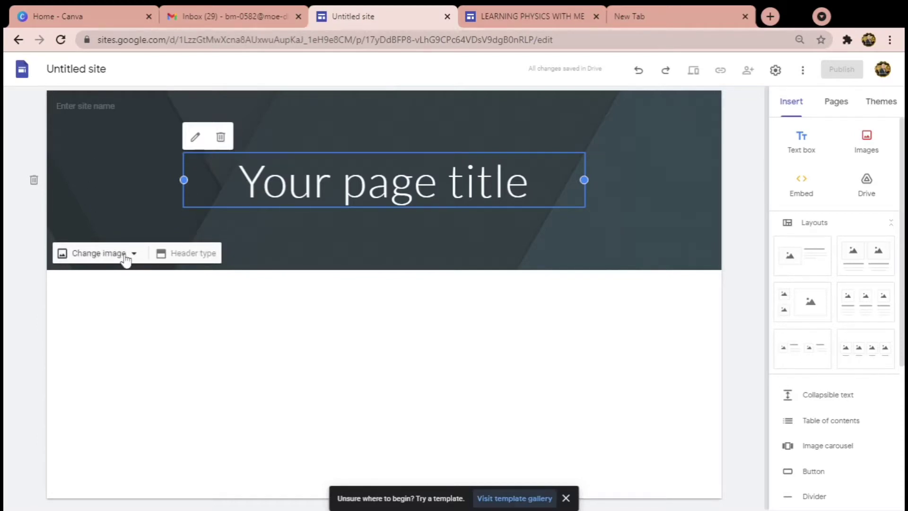
left_click(187, 264)
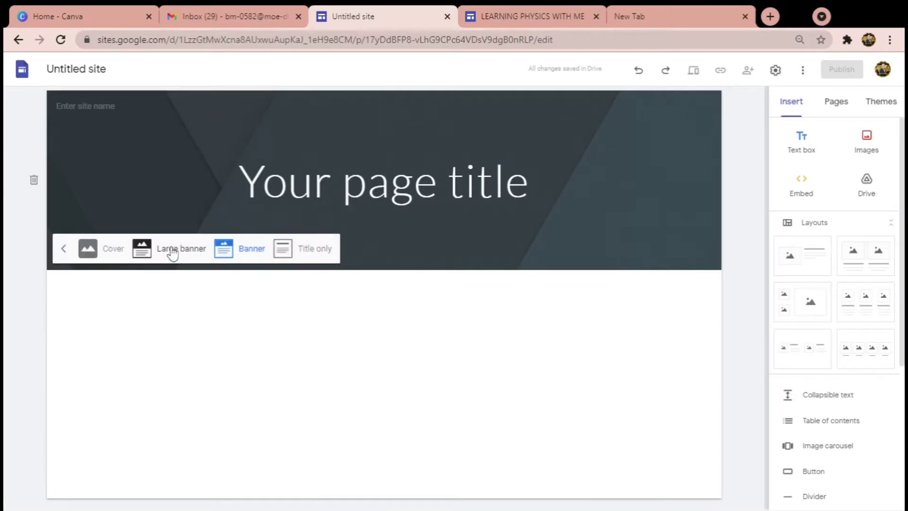
left_click(167, 251)
left_click(255, 347)
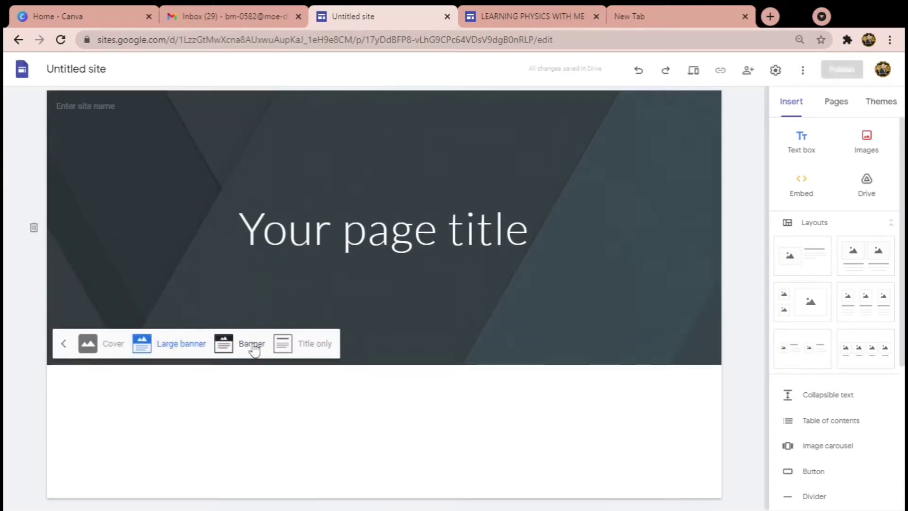
left_click(308, 253)
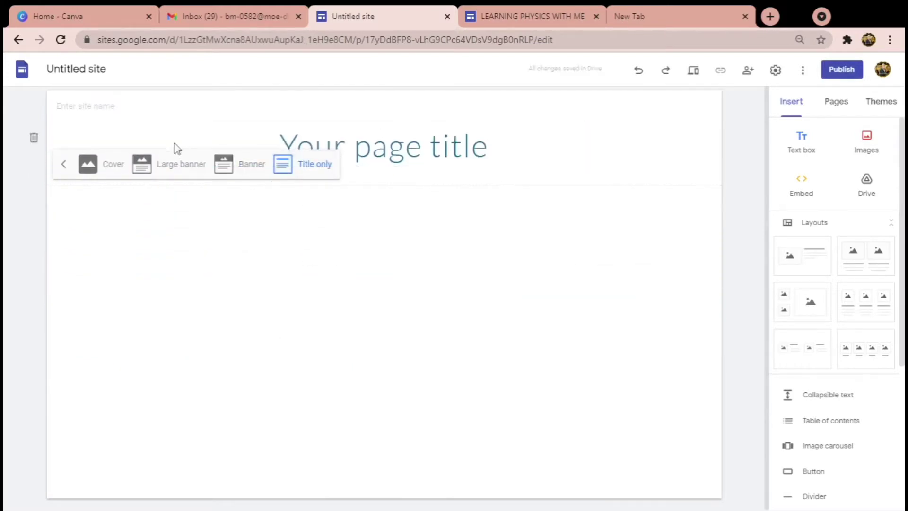
left_click(224, 165)
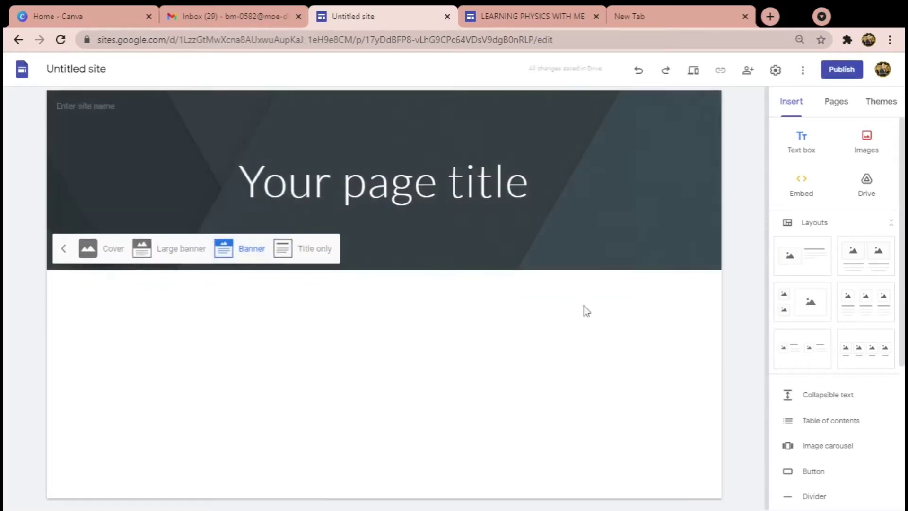
- Examine the new site's navigation settings and its brand image options for logo and favicon
left_click(776, 71)
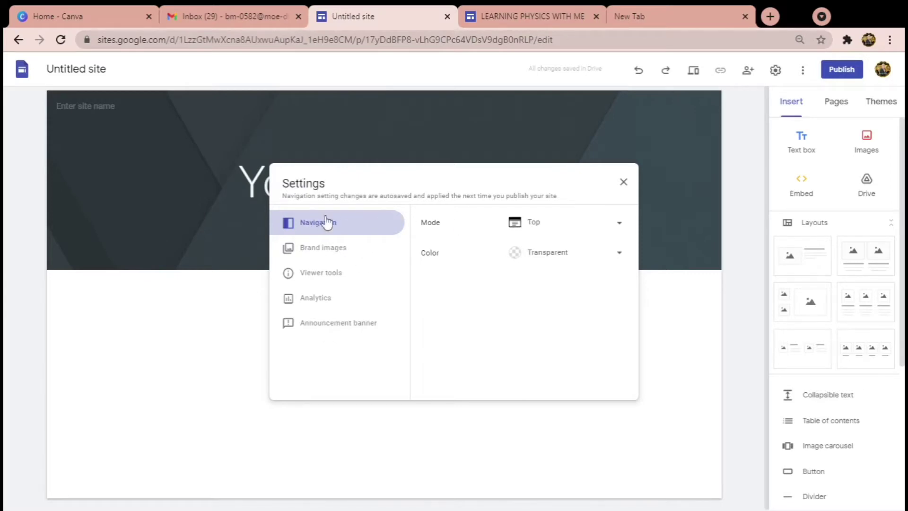
left_click(625, 183)
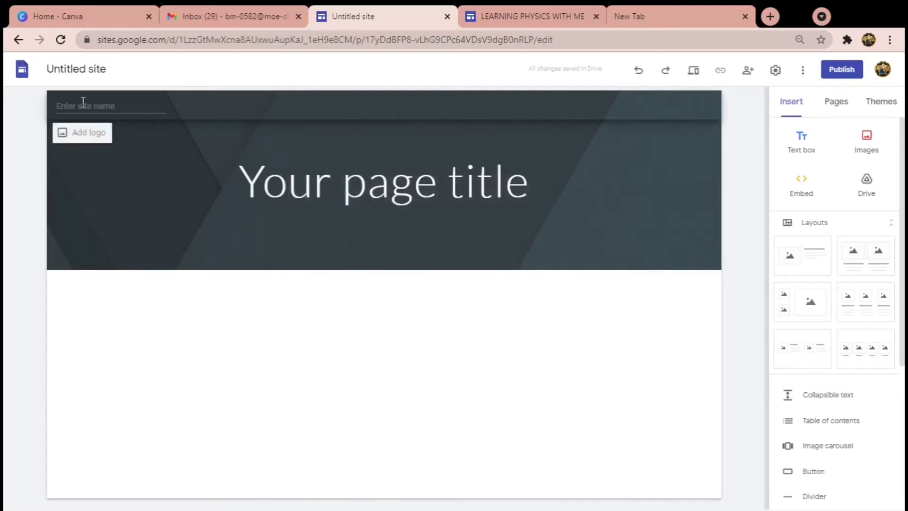
left_click(88, 133)
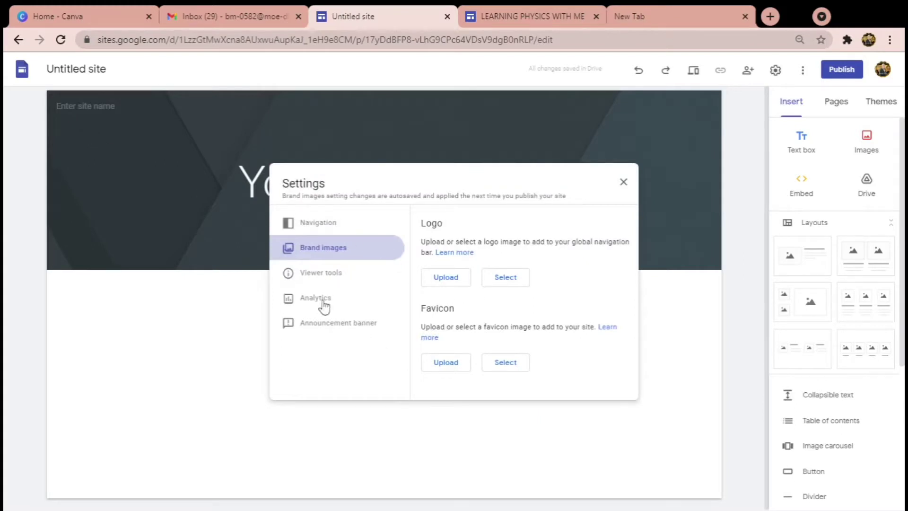
left_click(624, 183)
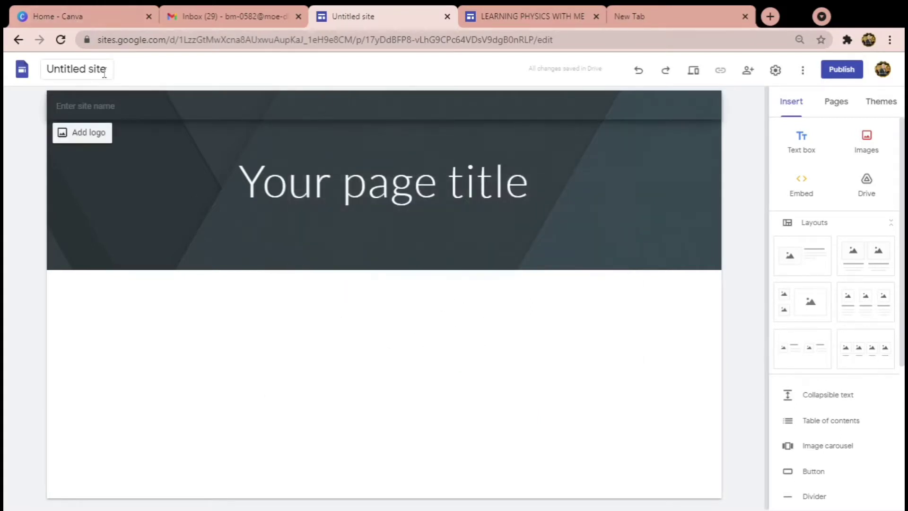
- Name the new site CRAFT in the page header
left_click(108, 105)
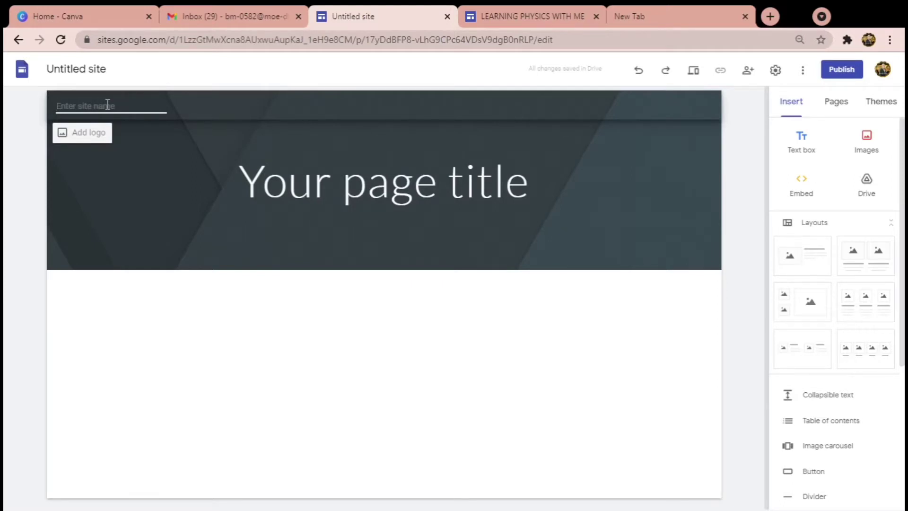
type("d")
type("RAFT")
left_click(134, 168)
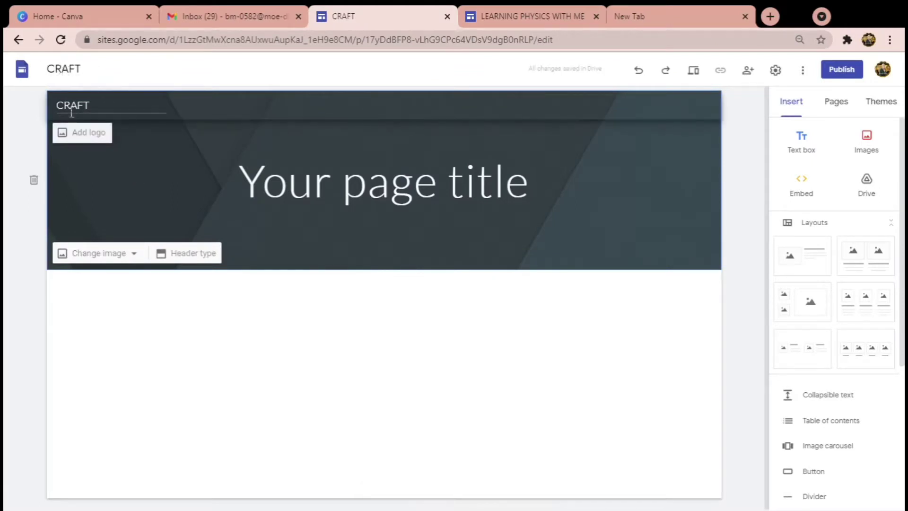
- Set the site's navigation mode to Side and its navigation color to Black
left_click(72, 134)
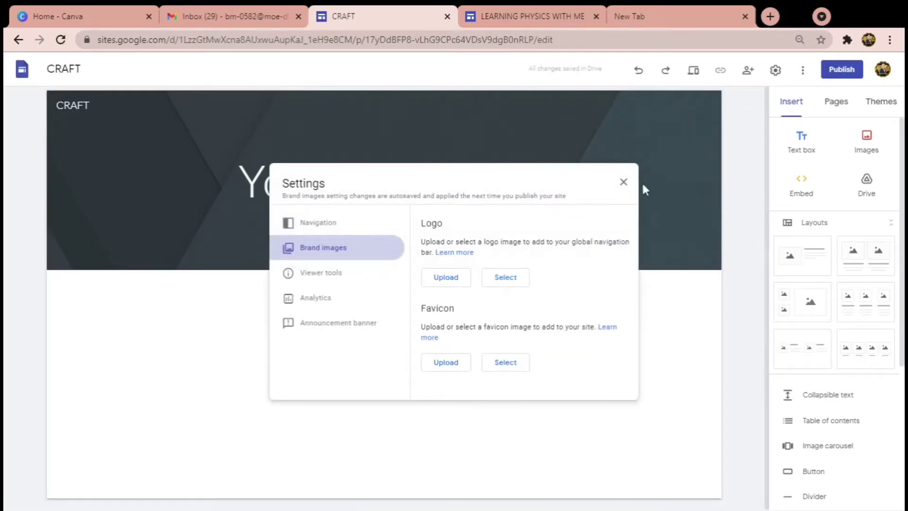
left_click(623, 182)
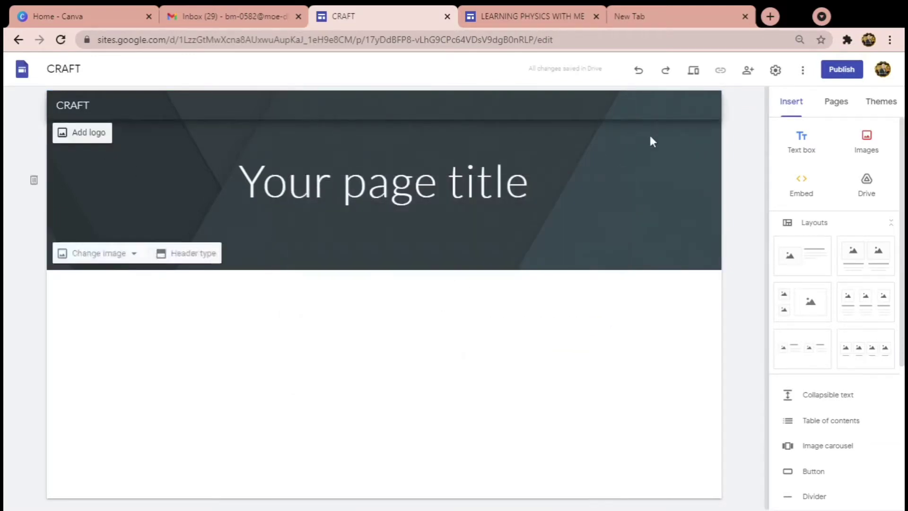
left_click(775, 72)
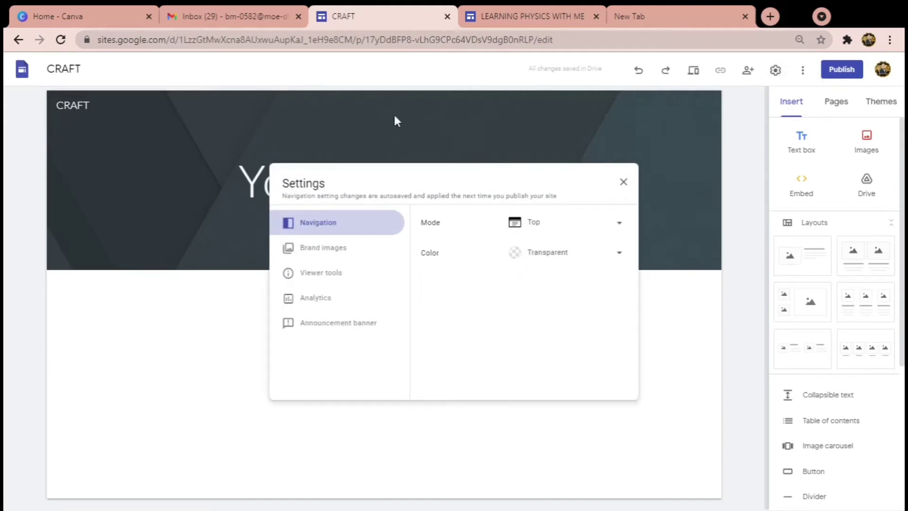
left_click(604, 228)
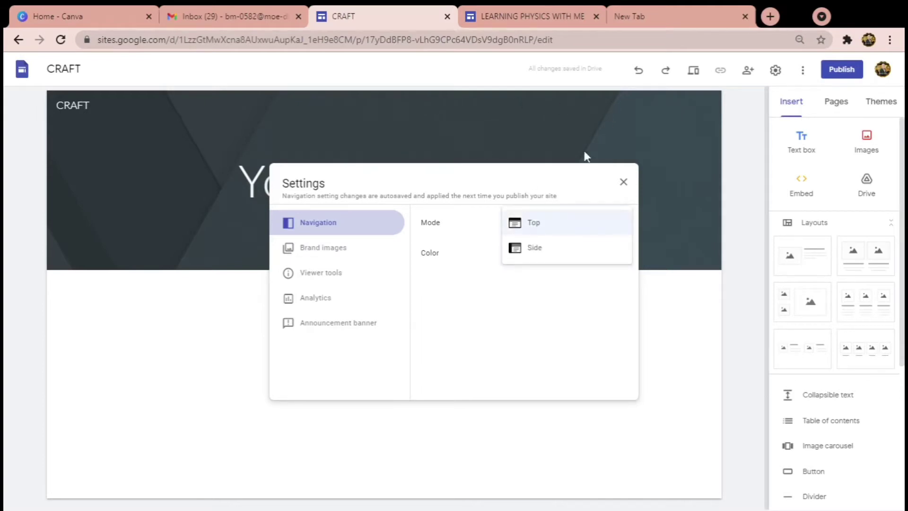
left_click(553, 248)
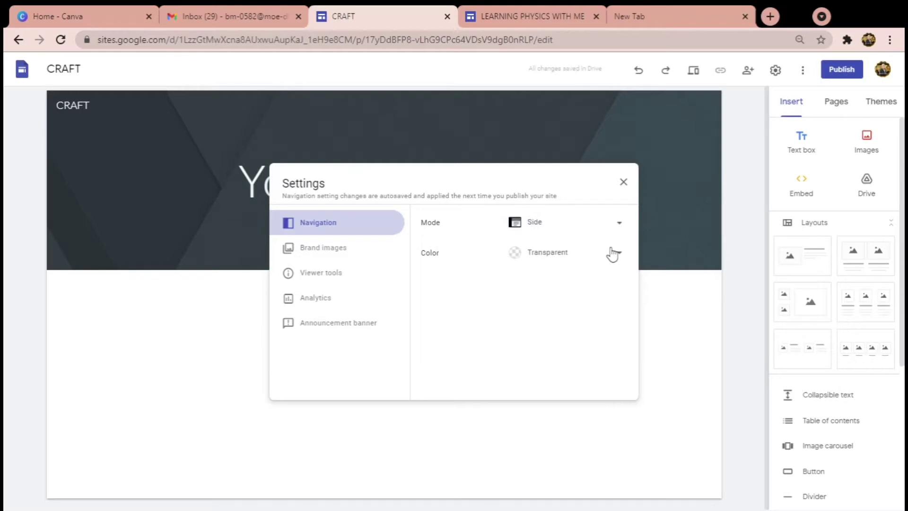
left_click(551, 255)
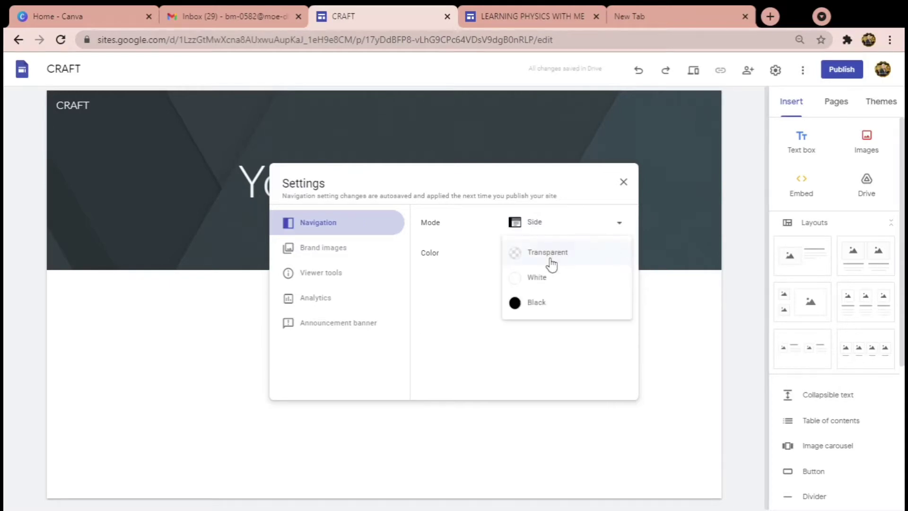
left_click(544, 313)
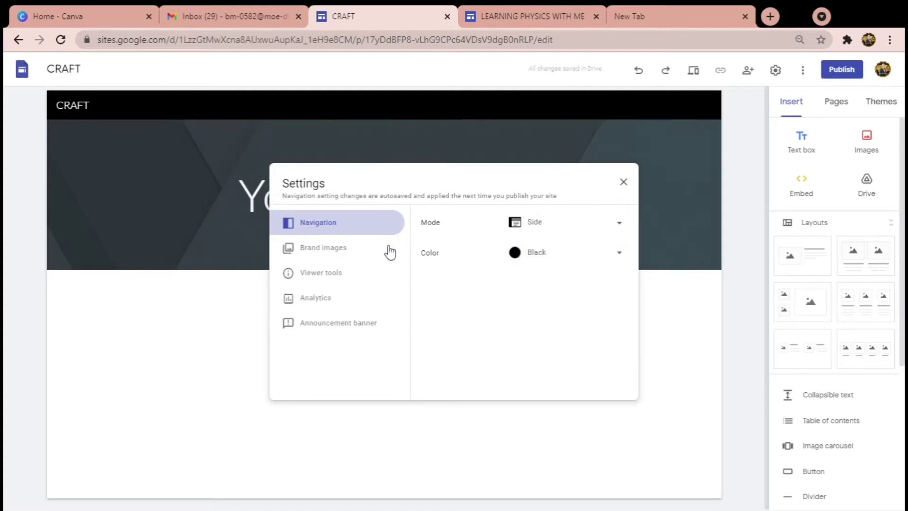
- Upload the round blue badge with a red heart as both the site's logo and its favicon
left_click(333, 251)
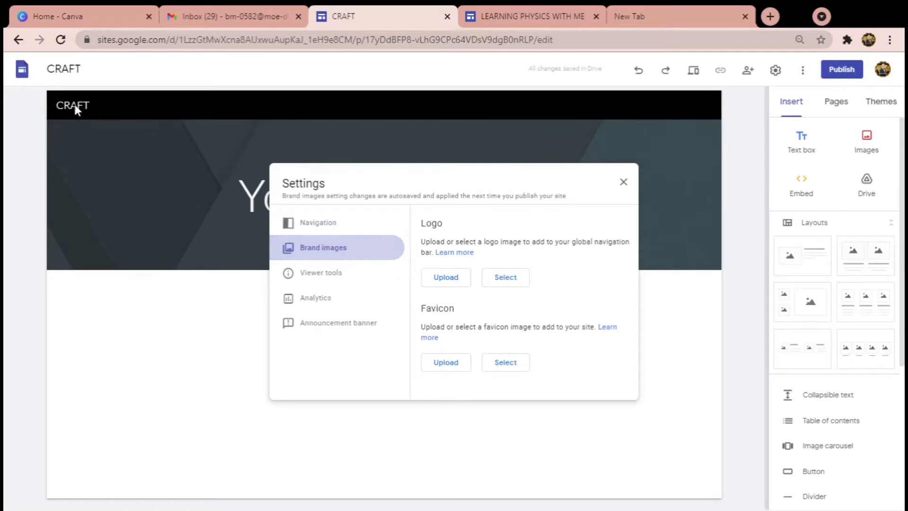
left_click(448, 280)
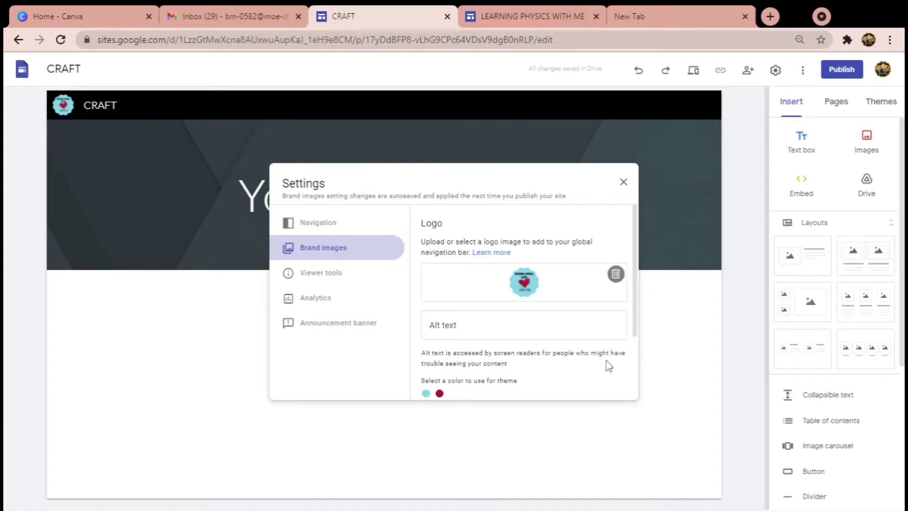
scroll(603, 365, "down", 2)
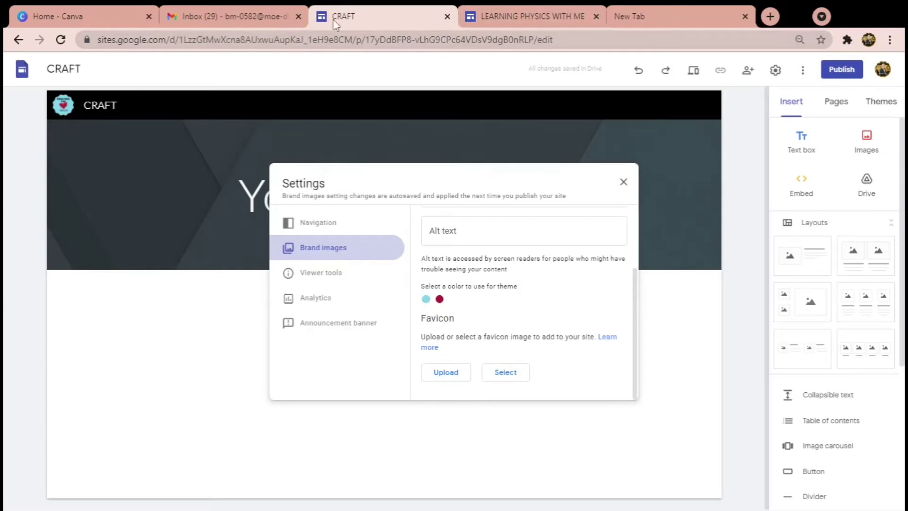
left_click(449, 372)
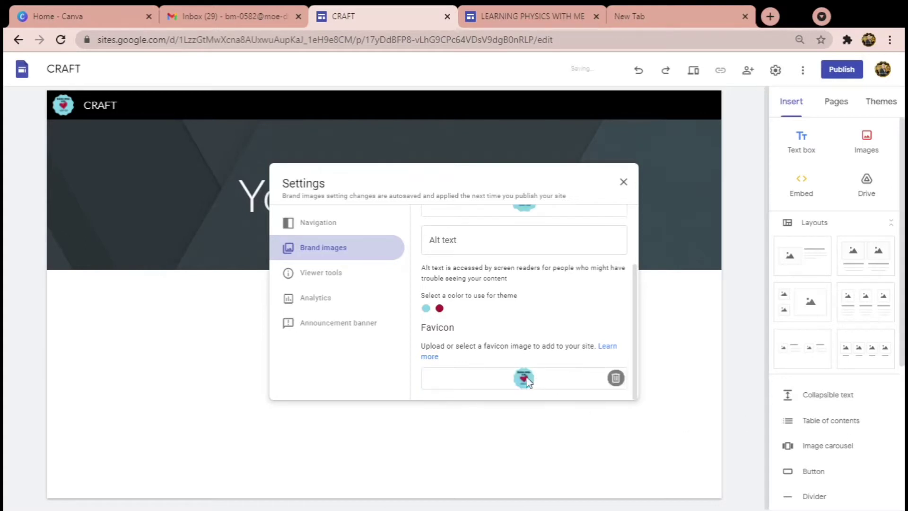
left_click(694, 263)
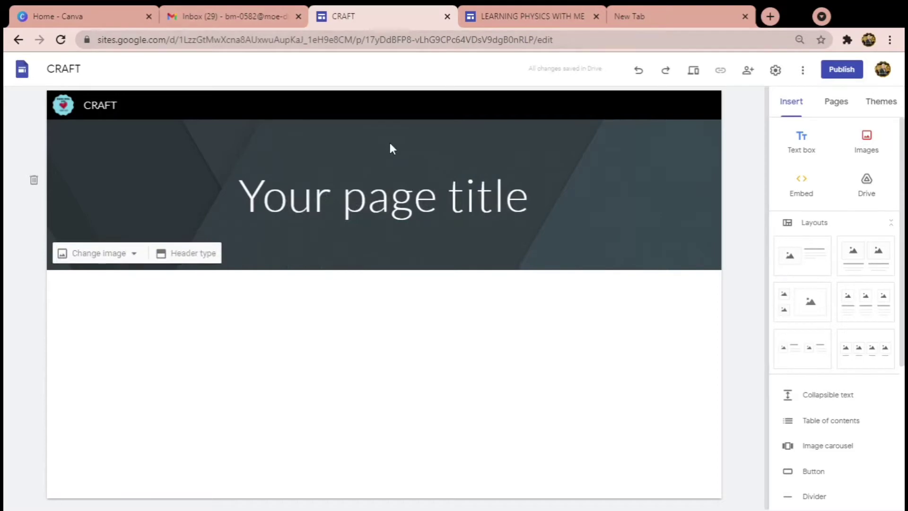
- Turn on the site's announcement banner and set the banner color to a medium light blue
left_click(775, 75)
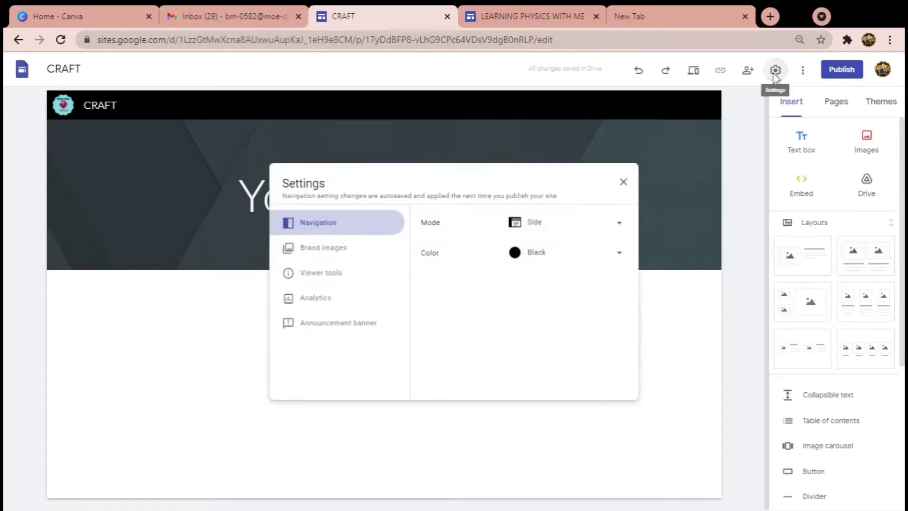
left_click(349, 332)
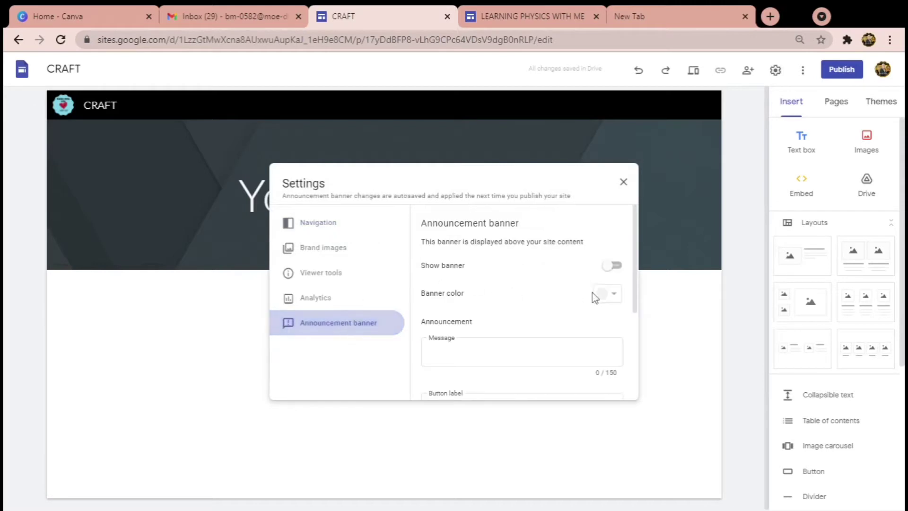
left_click(611, 269)
left_click(614, 298)
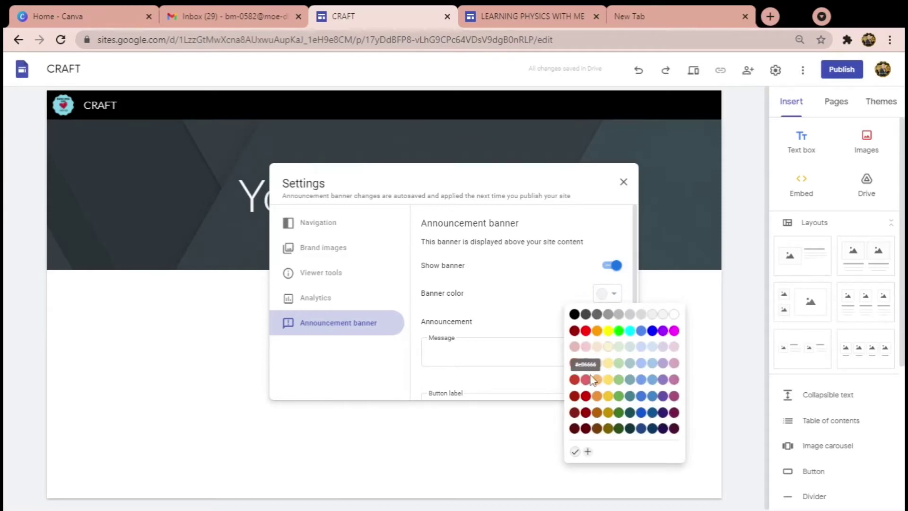
left_click(651, 380)
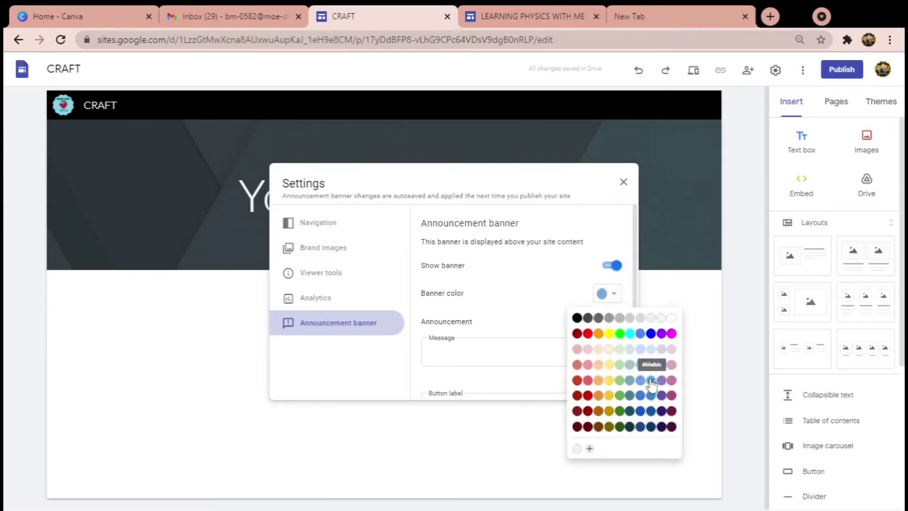
- Enter SELAMAT DATANG as the announcement banner message and close the site settings
left_click(484, 351)
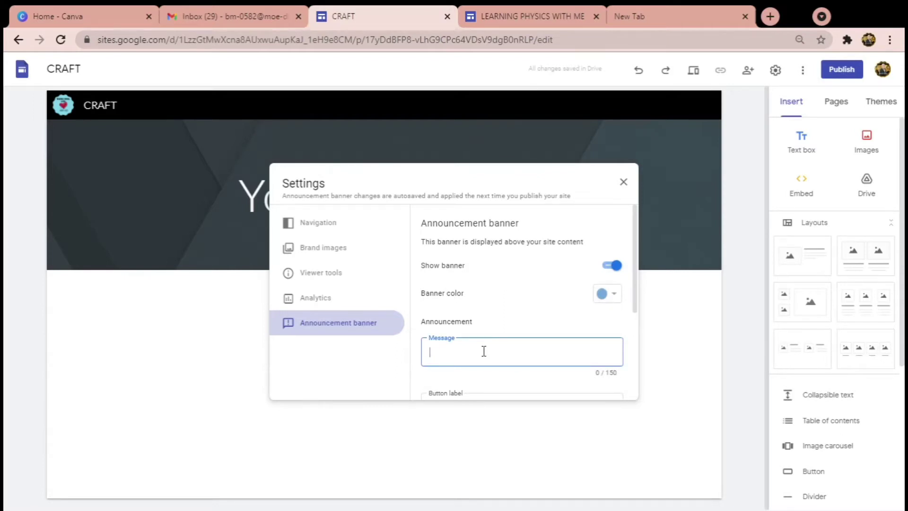
type("SELAMAT DATANG")
scroll(471, 342, "down", 3)
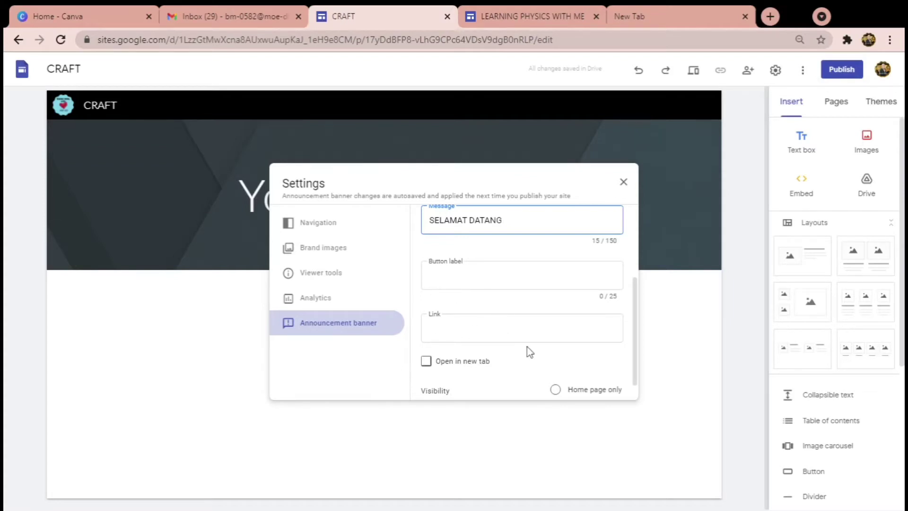
scroll(526, 348, "down", 1)
left_click(694, 233)
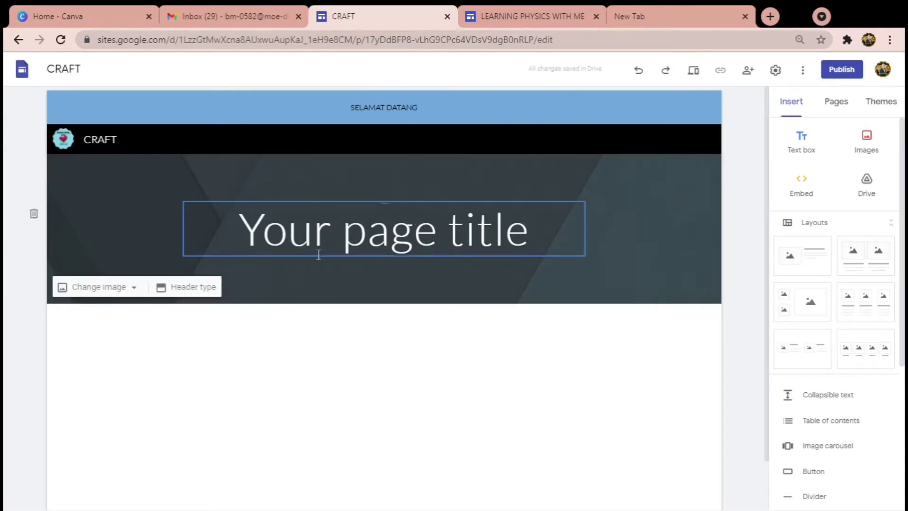
- Replace the header background with the pale beach shoreline picture from the image gallery
left_click(129, 292)
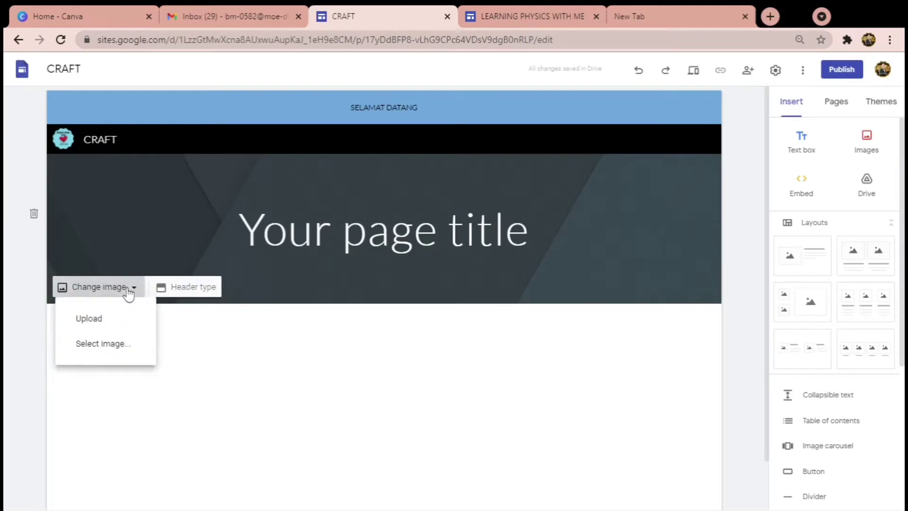
left_click(96, 350)
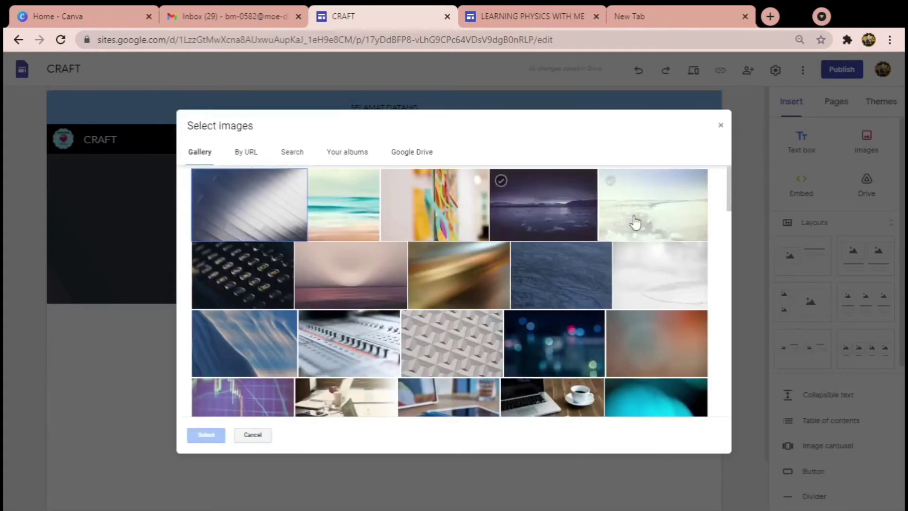
left_click(663, 215)
left_click(205, 434)
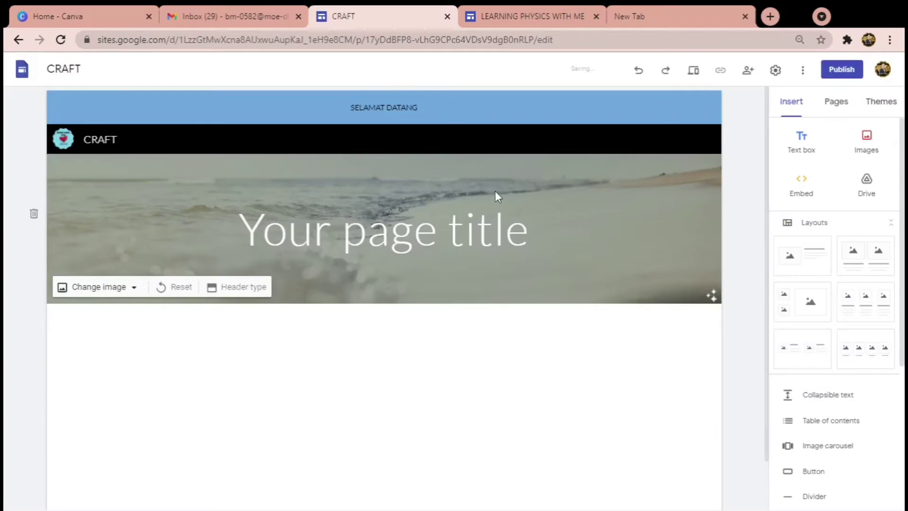
- Clear the page title text and delete its empty text box from the header
left_click(364, 220)
type("GGUGU")
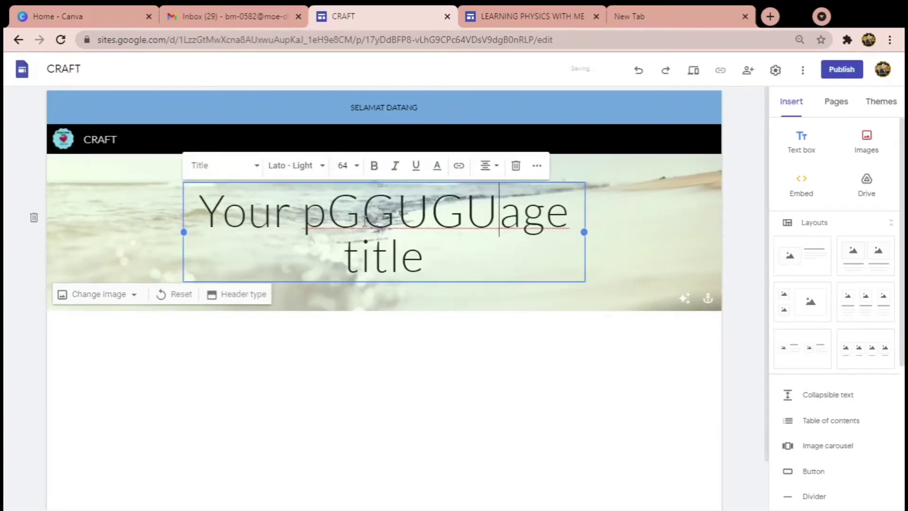
left_click_drag(426, 270, 200, 217)
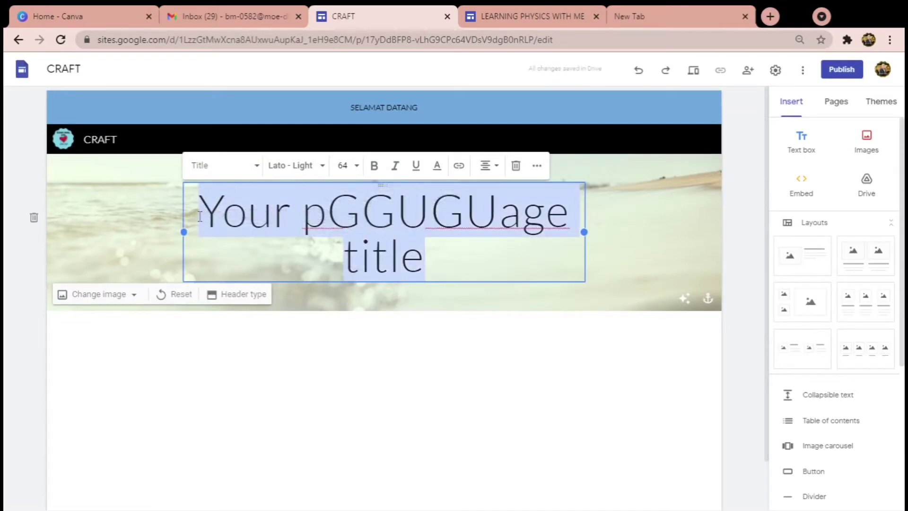
key("BackSpace")
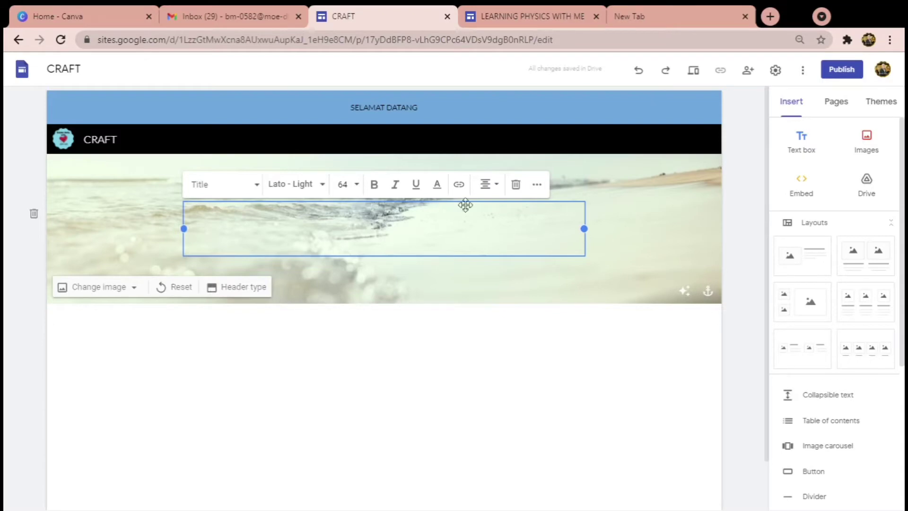
left_click(515, 185)
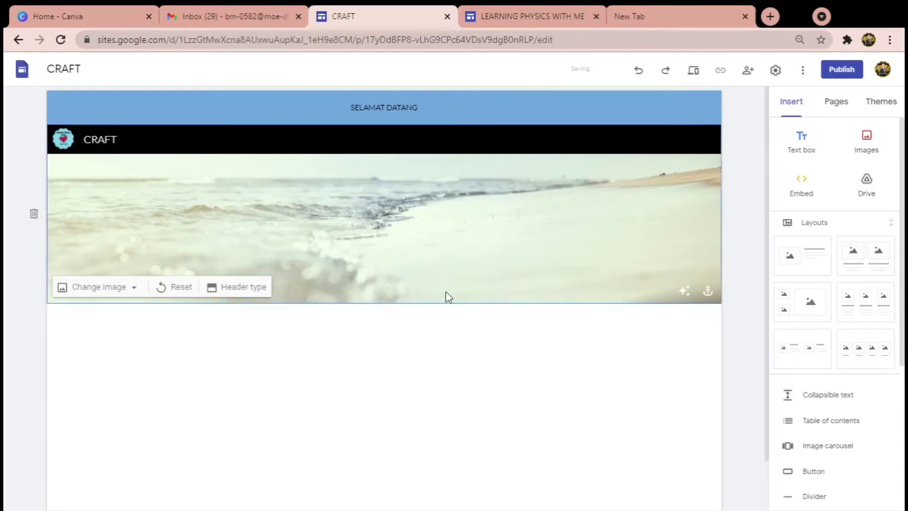
- Insert the existing LECTURE MODULE image on the page and move it into the header over the beach picture
left_click(866, 146)
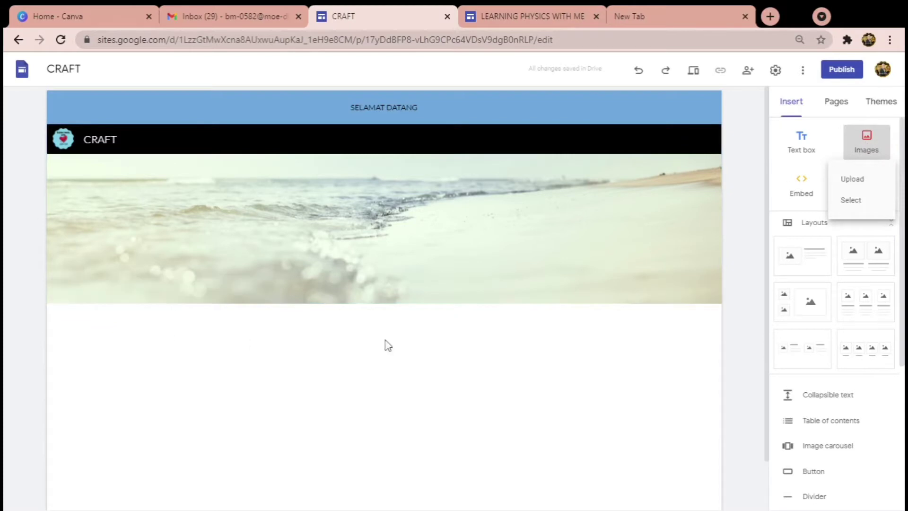
left_click(850, 198)
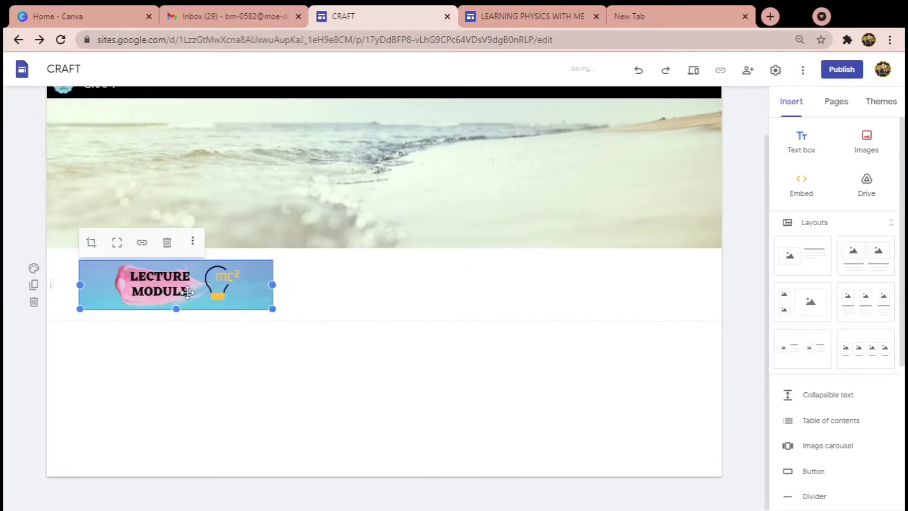
left_click_drag(188, 292, 347, 171)
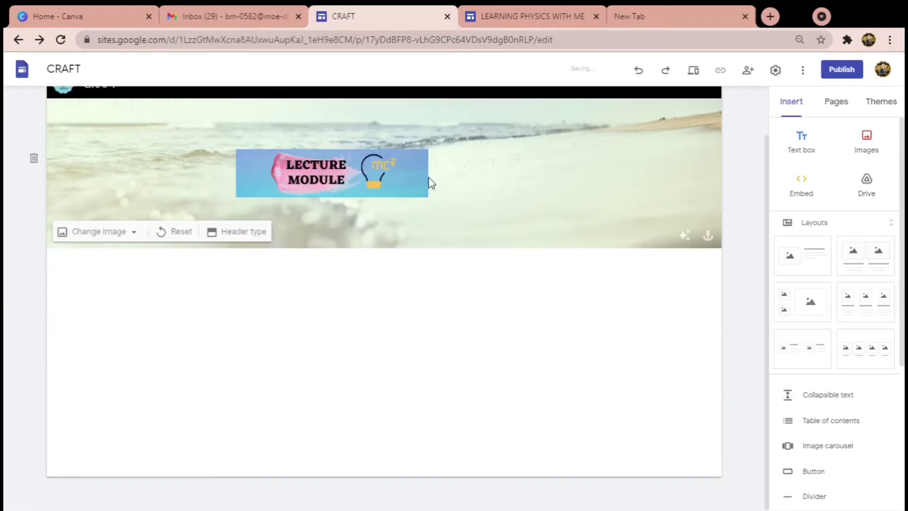
- Enlarge the LECTURE MODULE image in the header to a little over half the page width
left_click(429, 177)
left_click_drag(427, 175, 586, 187)
left_click_drag(409, 198, 426, 248)
left_click(427, 312)
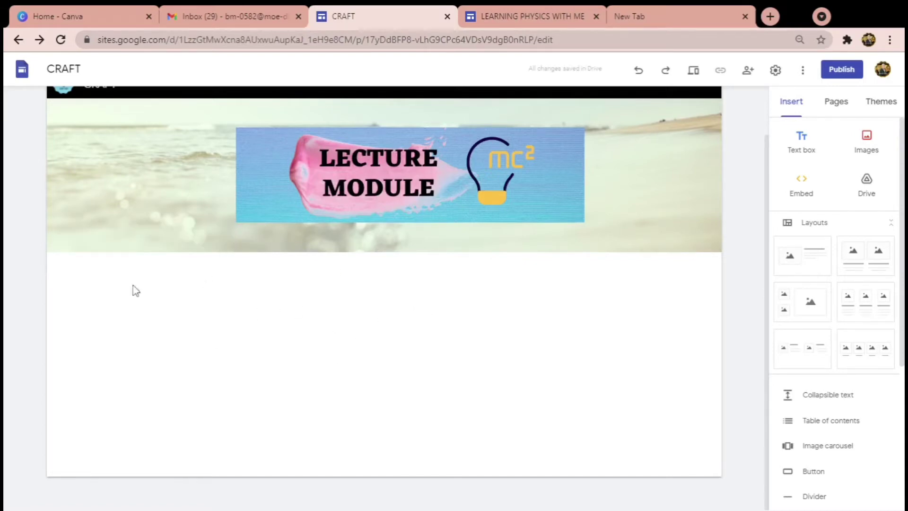
scroll(144, 216, "up", 1)
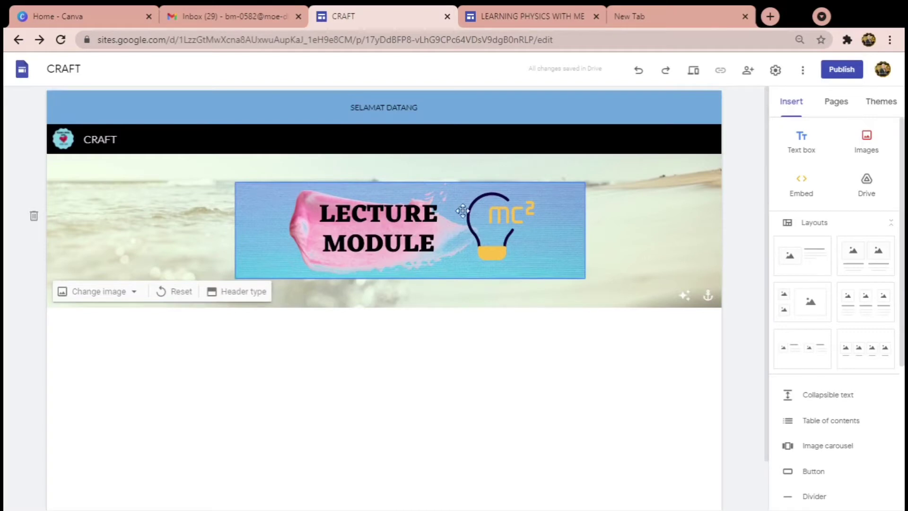
left_click(368, 226)
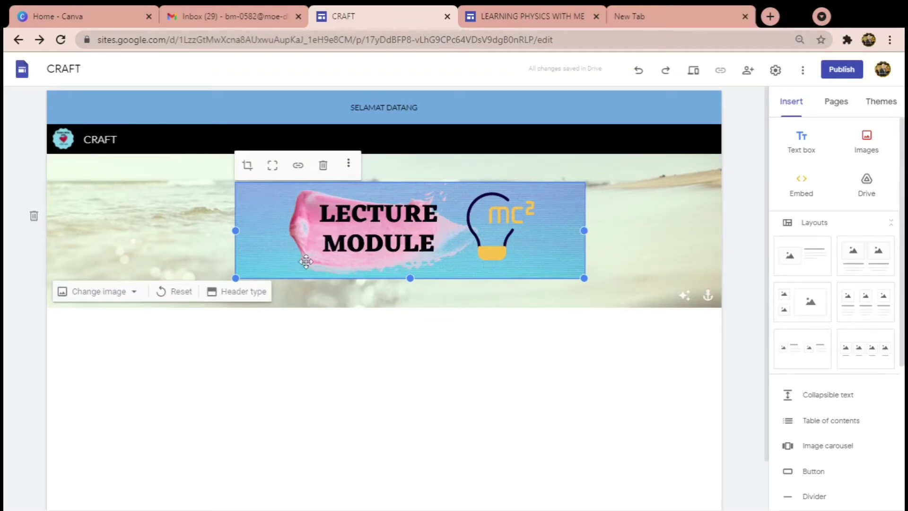
- Preview the site in the phone and tablet layouts
left_click(693, 71)
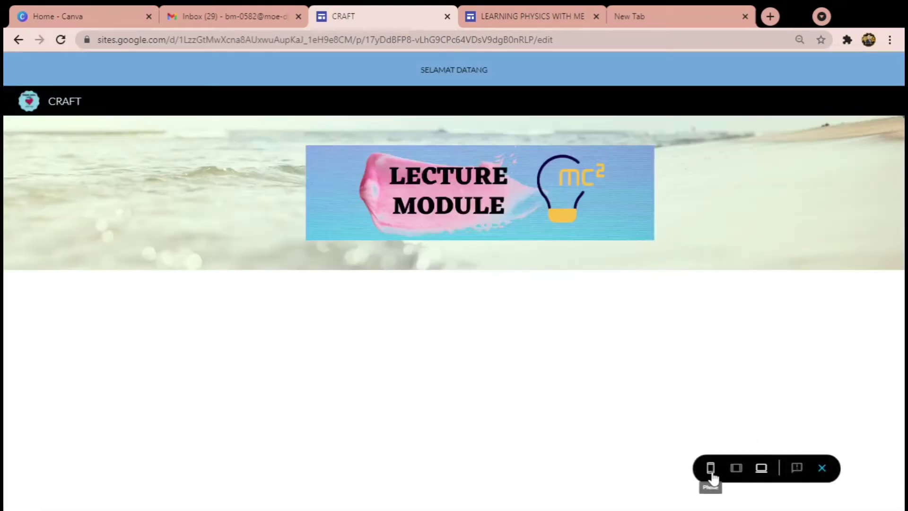
left_click(710, 468)
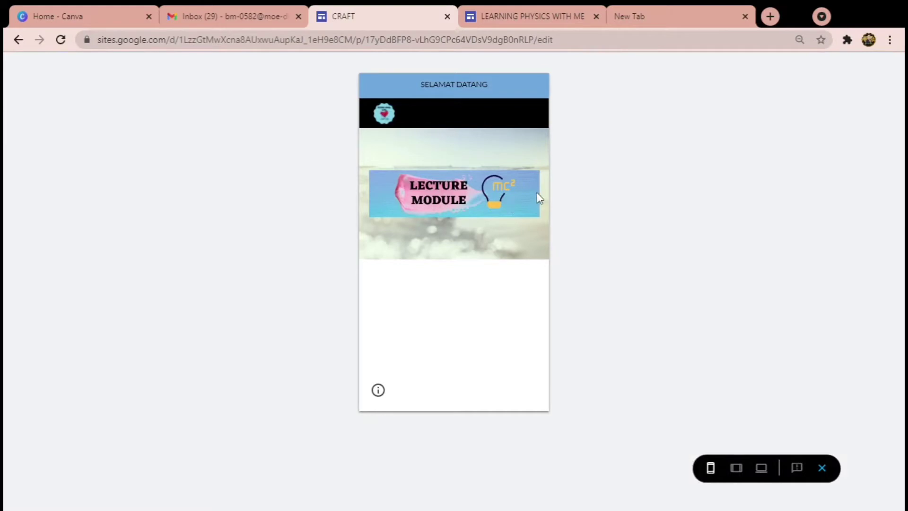
left_click(736, 469)
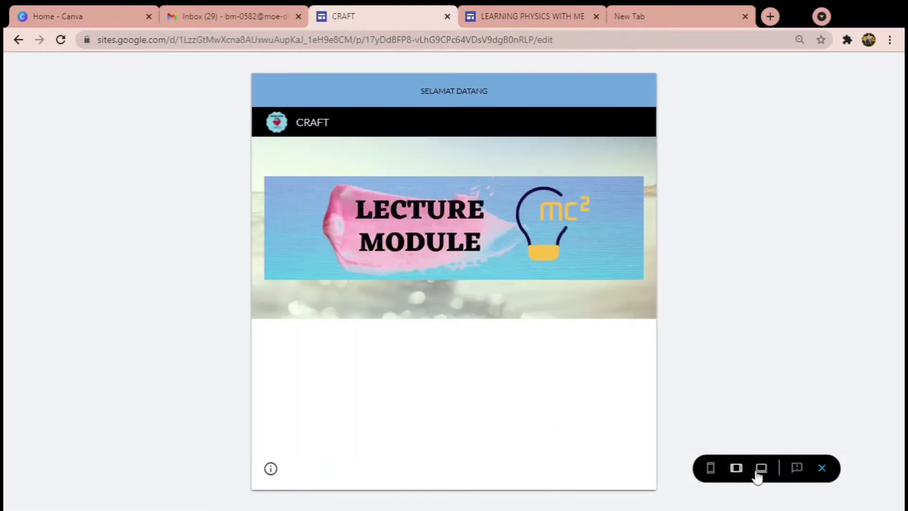
- Preview the site in the desktop layout and return to the editor
left_click(761, 468)
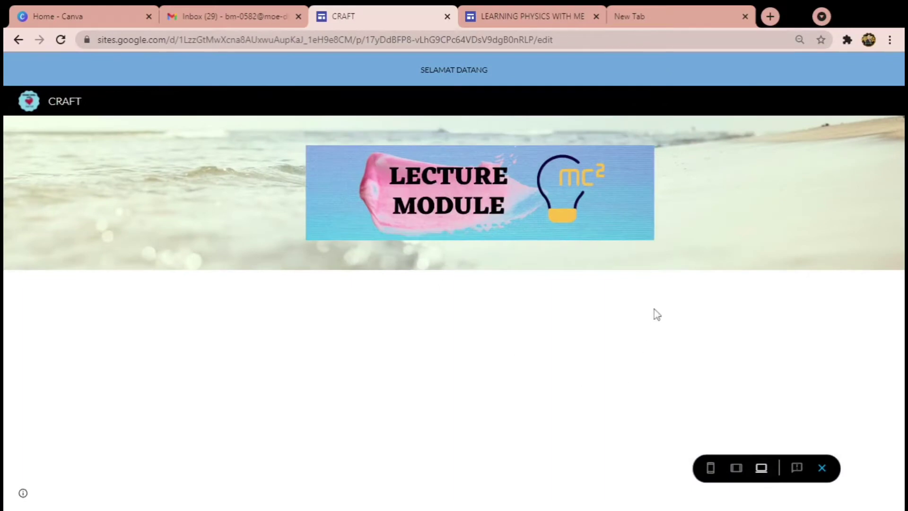
left_click(821, 468)
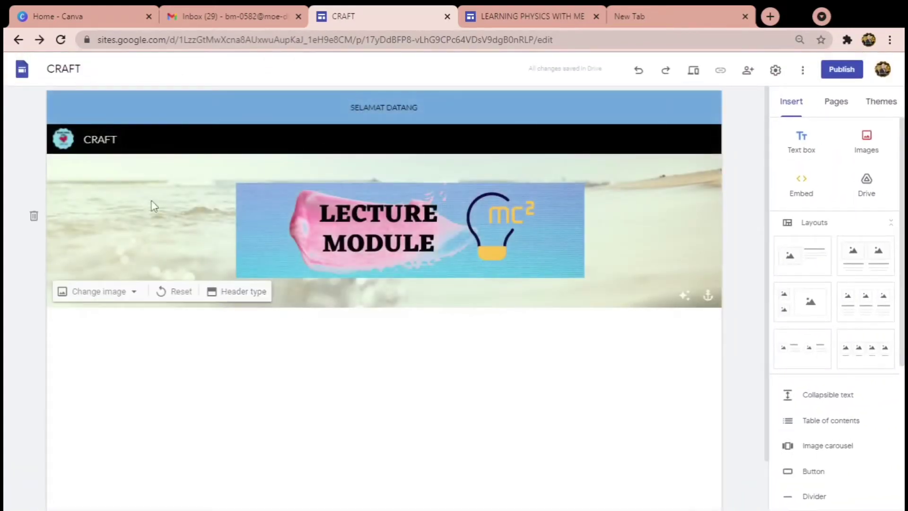
- Replace the beach header picture with the red and teal nebula animation and turn off its readability adjustment
left_click(123, 293)
left_click(81, 309)
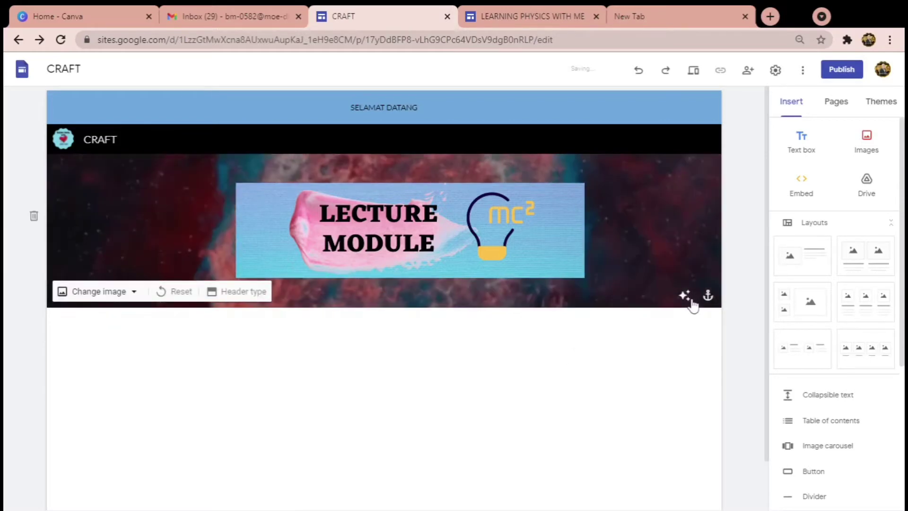
left_click(685, 297)
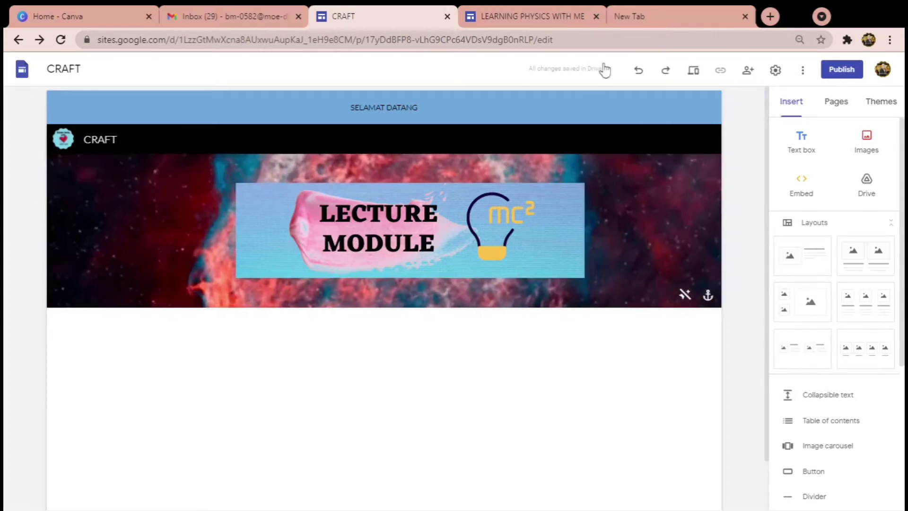
- Search the web for ACEGIF in the empty browser tab and open the acegif.com site
left_click(624, 19)
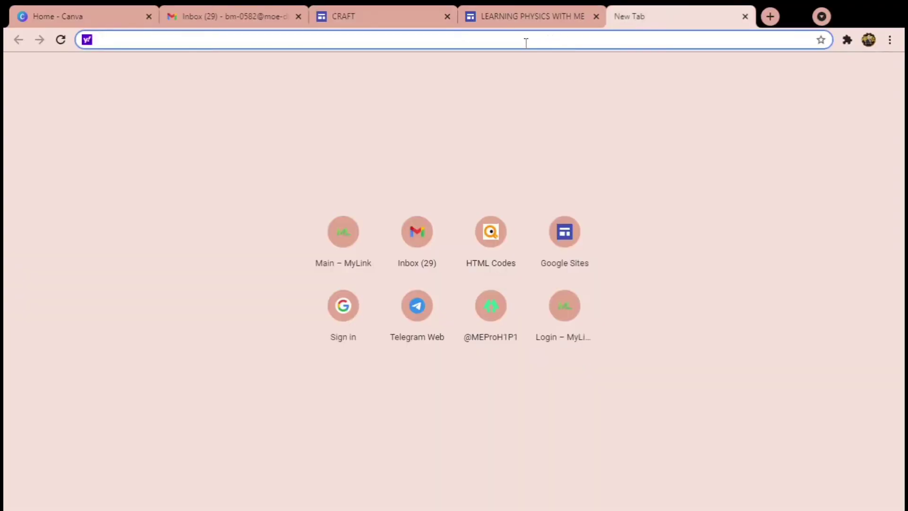
type("ACE")
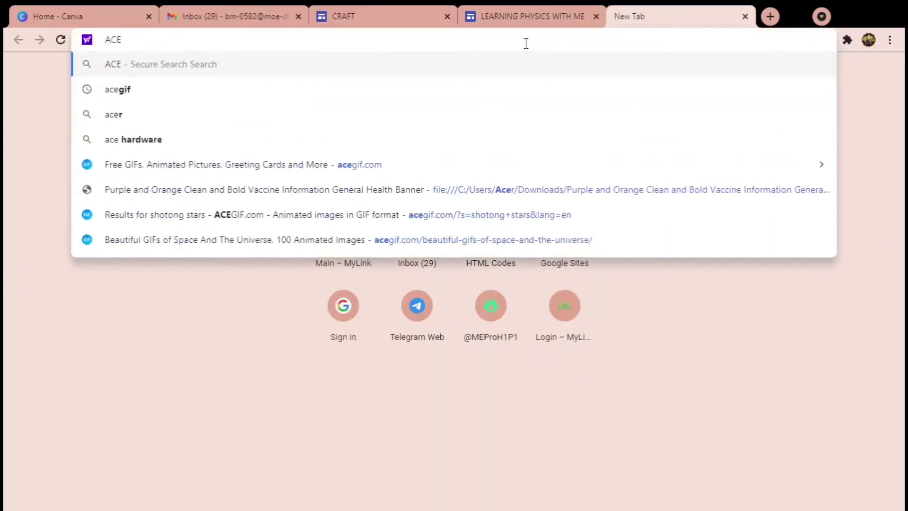
type("GIFT")
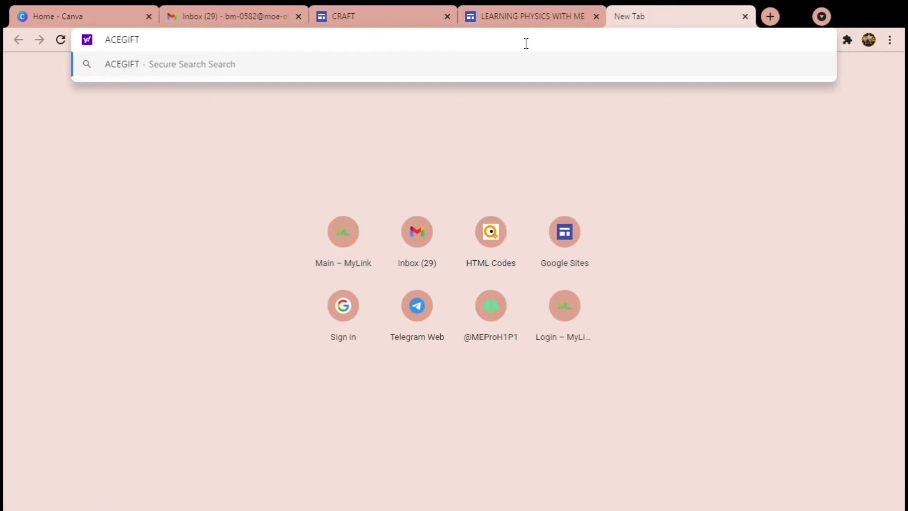
key("BackSpace")
key("BackSpace")
type("F")
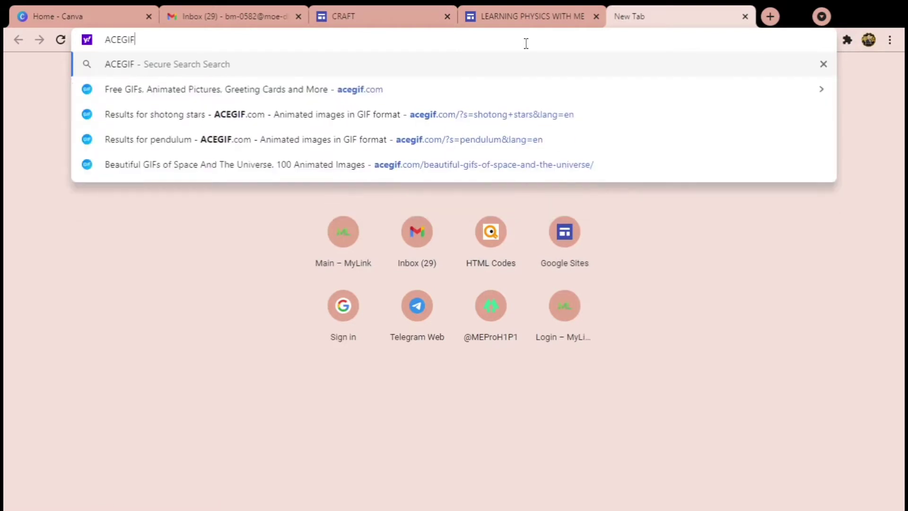
key("Return")
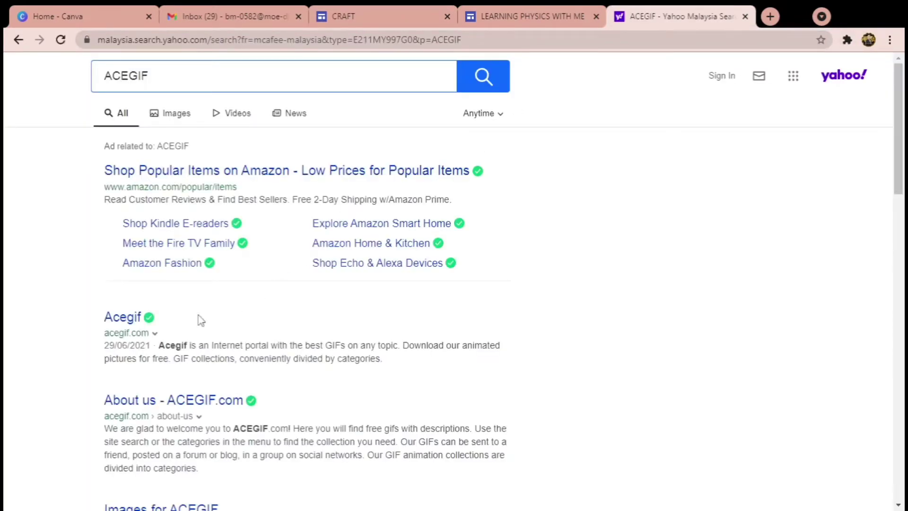
left_click(131, 320)
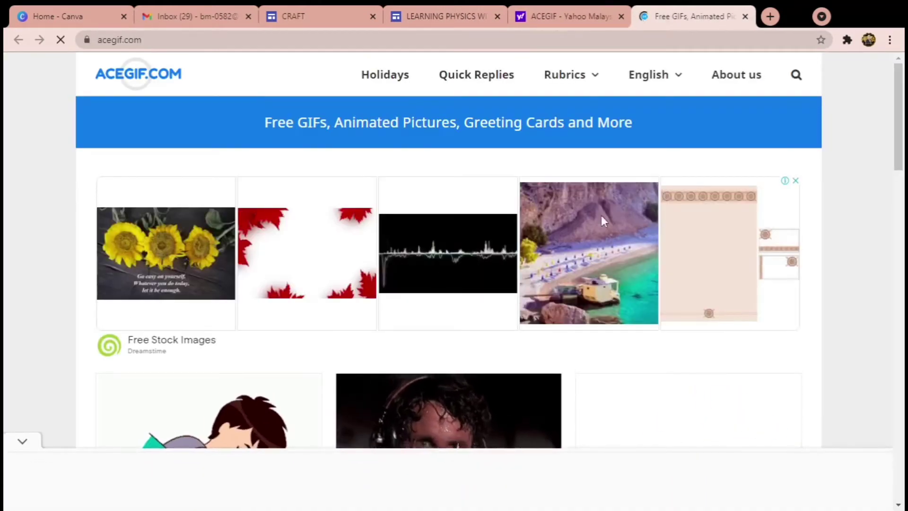
- Look through the GIF collections on the acegif.com home page and open the site's search field
scroll(391, 263, "down", 15)
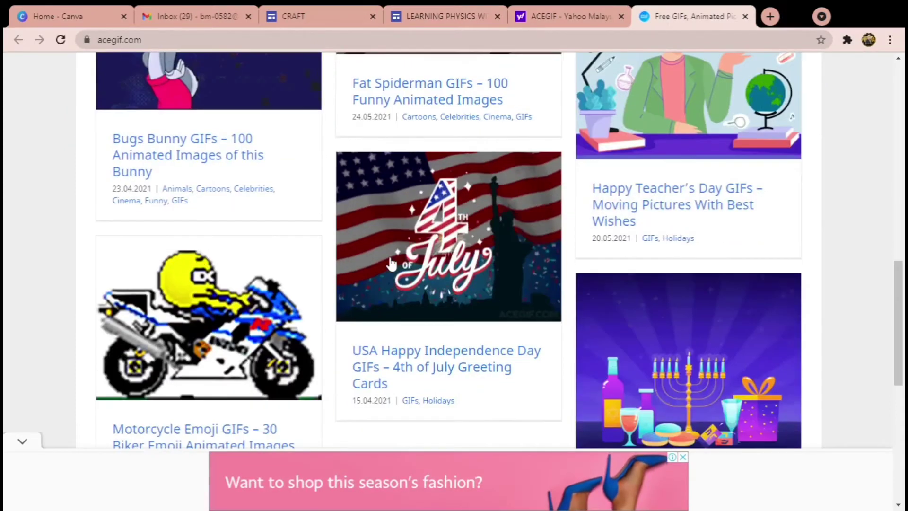
scroll(391, 263, "up", 15)
left_click(797, 75)
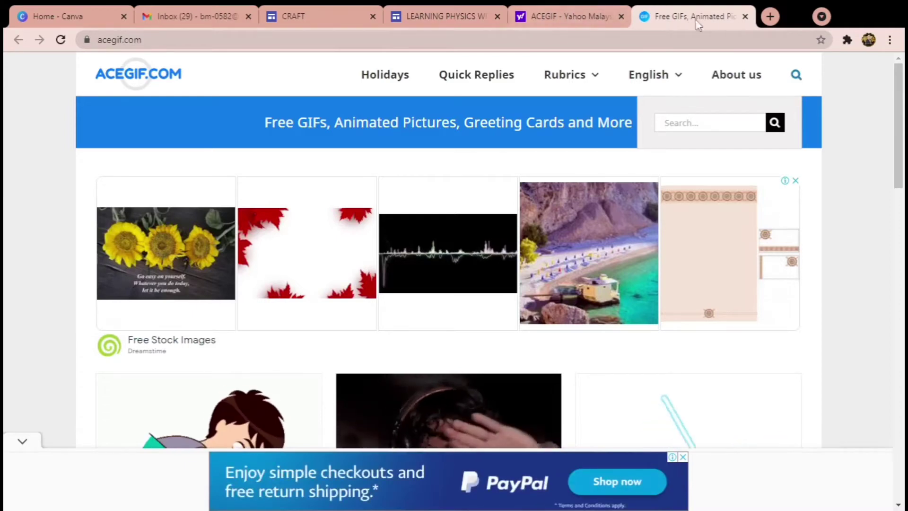
- Return to the CRAFT site and insert a text box below the header in Title style with the text SILA PILIH MENU ANDA
left_click(352, 20)
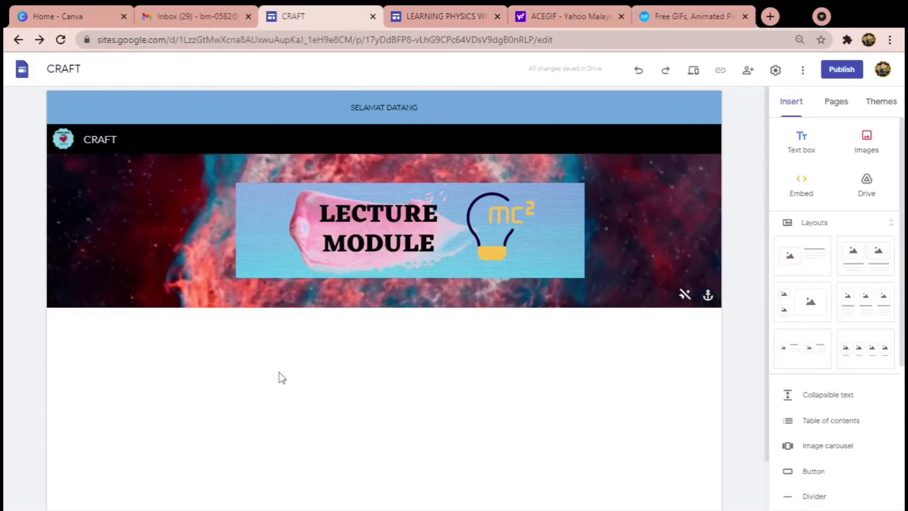
scroll(327, 346, "down", 2)
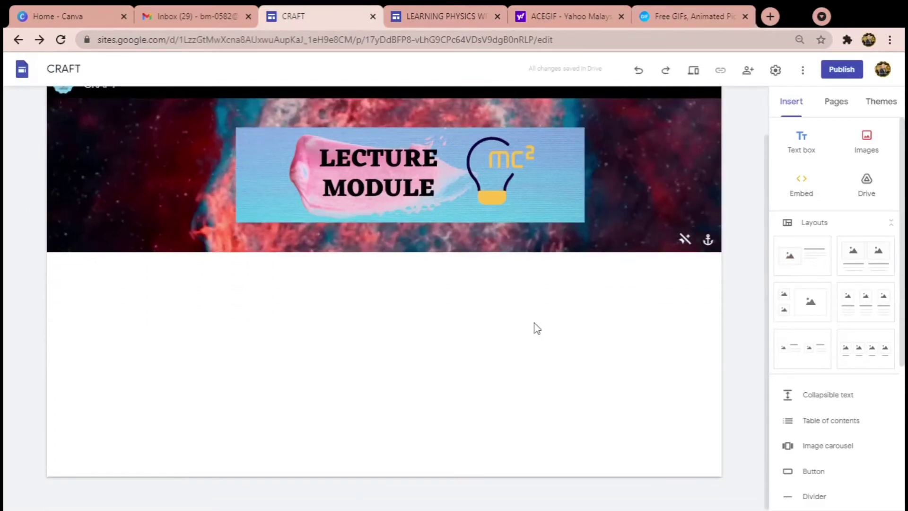
scroll(538, 340, "up", 2)
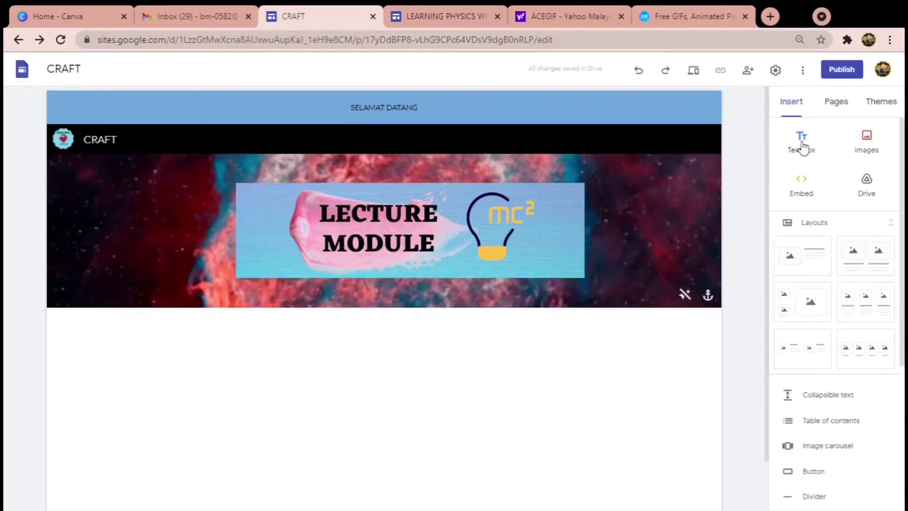
left_click(803, 148)
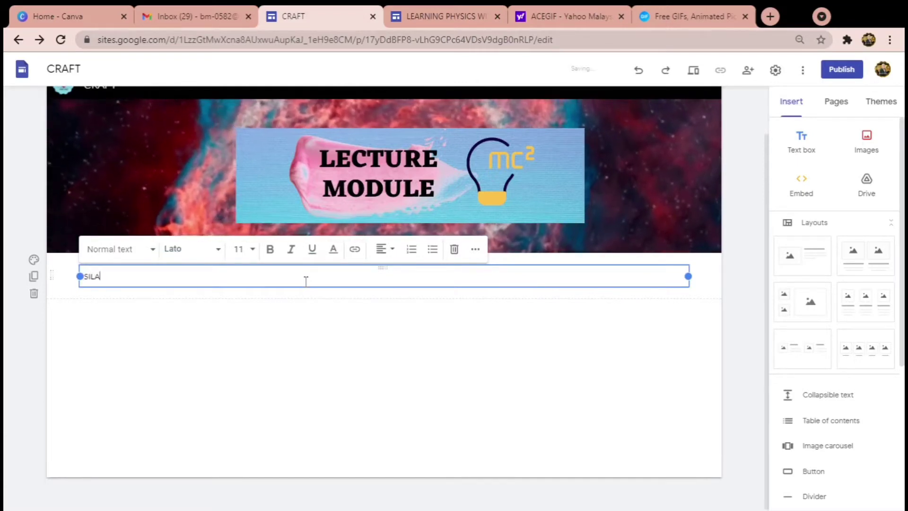
key("BackSpace")
key("BackSpace")
key("BackSpace")
key("BackSpace")
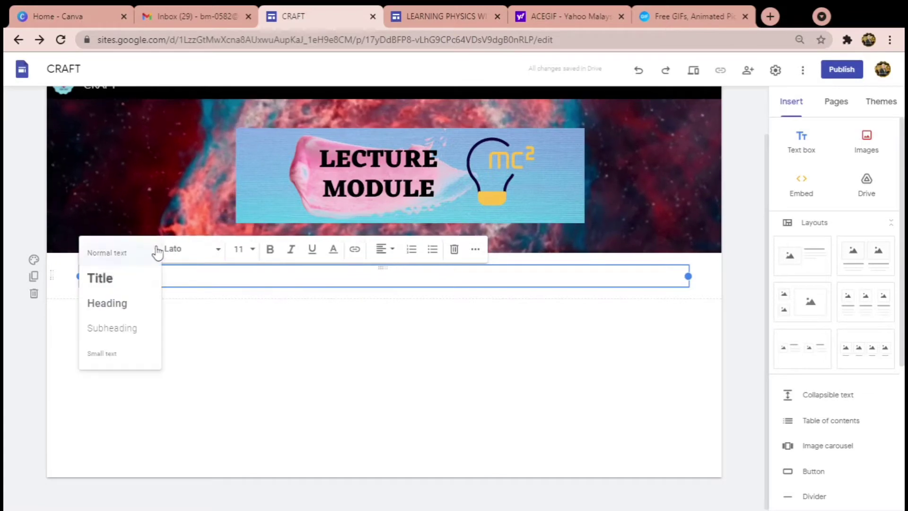
left_click(115, 279)
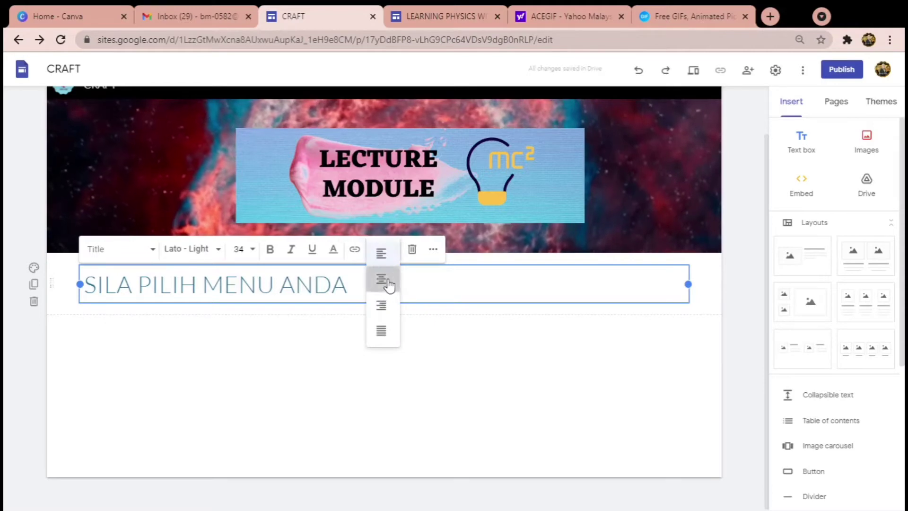
- Center the SILA PILIH MENU ANDA title and set its font to Impact
left_click(387, 282)
left_click_drag(515, 282, 251, 285)
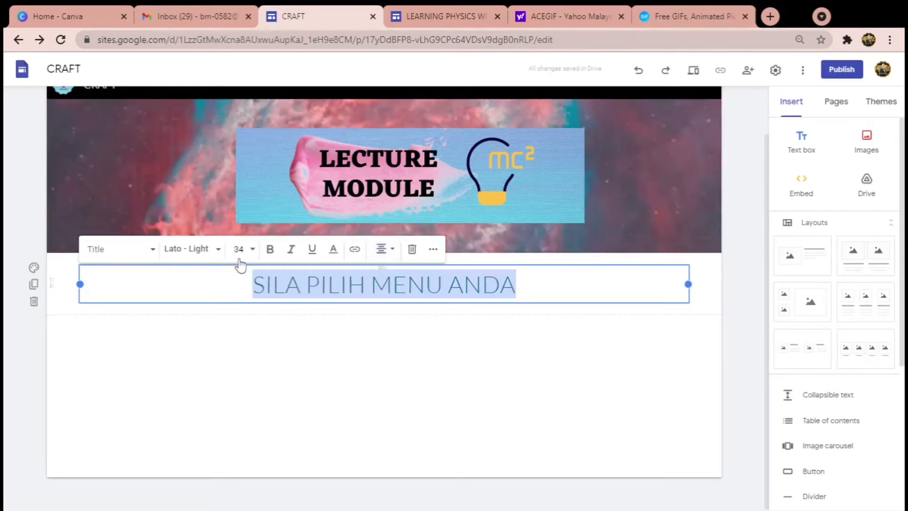
left_click(217, 250)
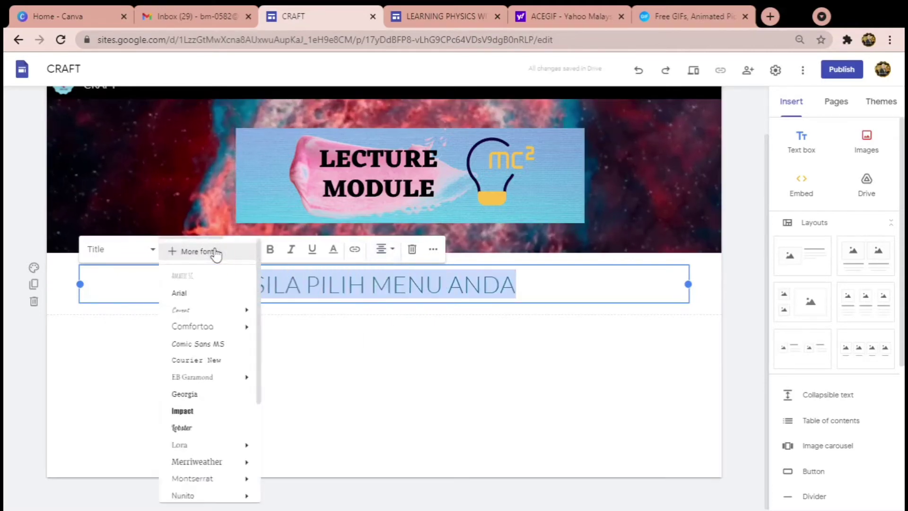
left_click(199, 411)
left_click(204, 406)
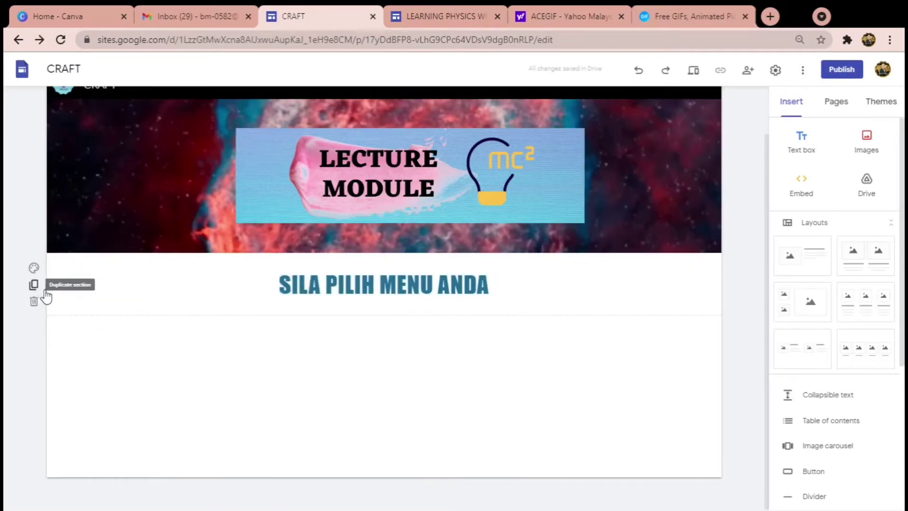
- Set the background of the SILA PILIH MENU ANDA section to Emphasis 2
left_click(33, 268)
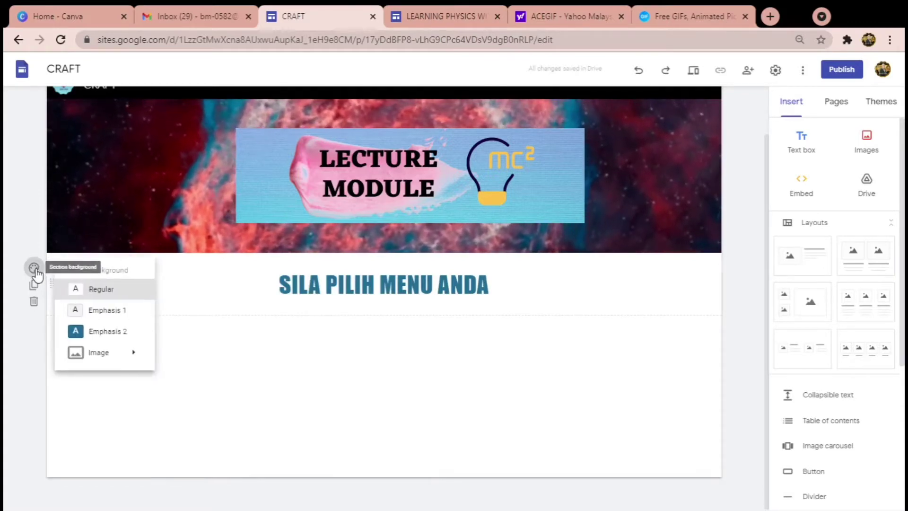
mouse_move(91, 350)
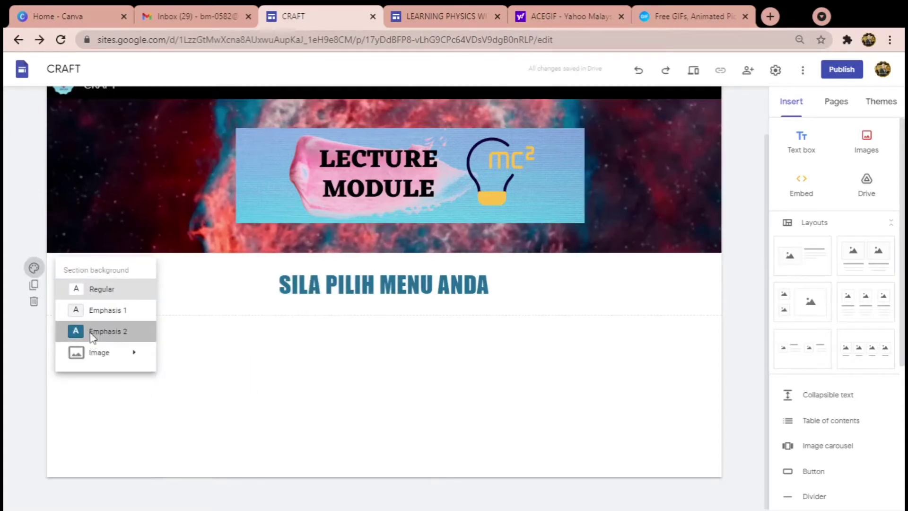
left_click(91, 332)
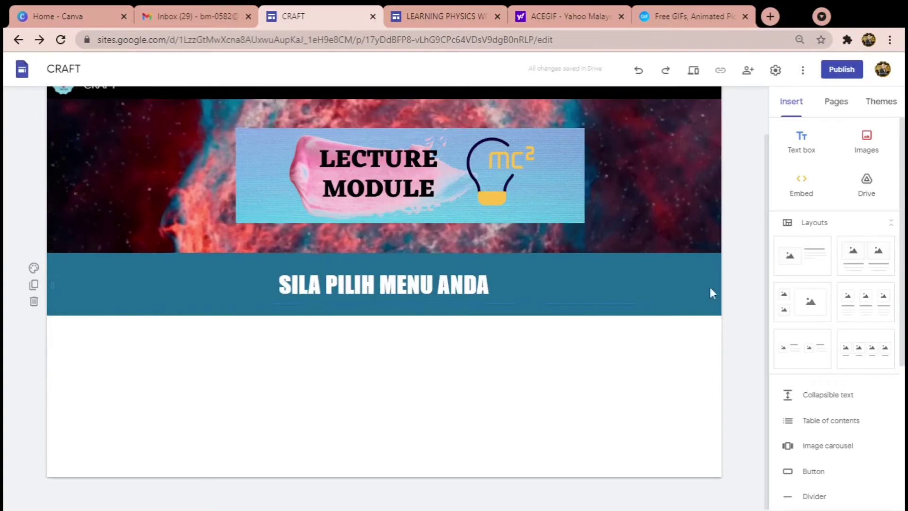
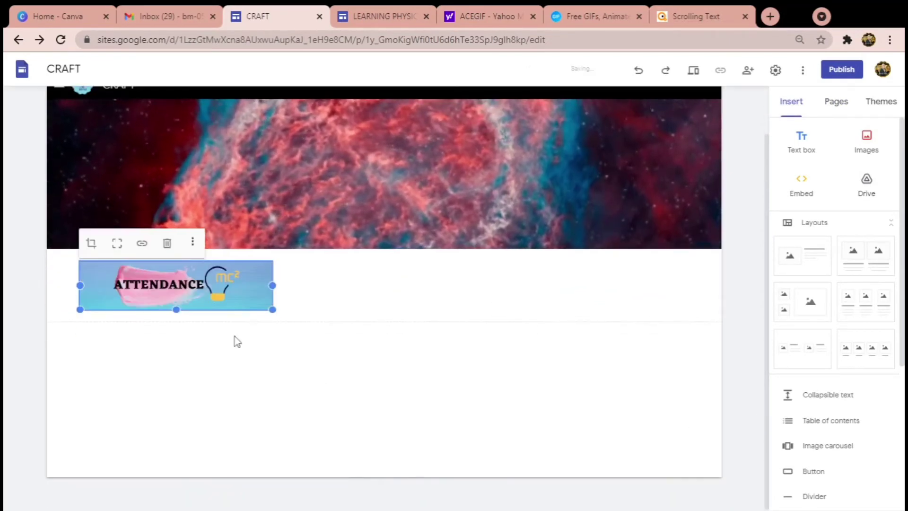
- Try the ATTENDANCE image in the middle of the nebula header, widened on both sides to a little under half the page
left_click_drag(203, 291, 404, 159)
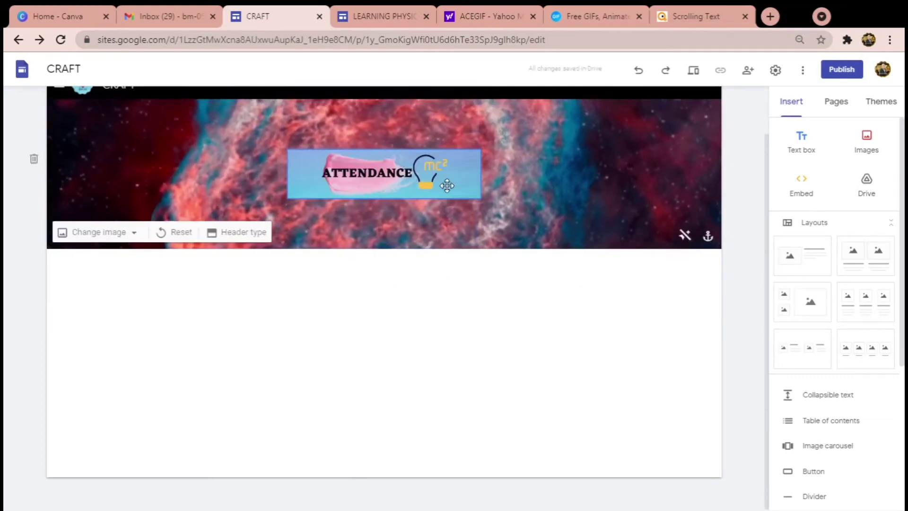
left_click(476, 178)
left_click_drag(480, 174, 534, 189)
left_click_drag(287, 174, 236, 158)
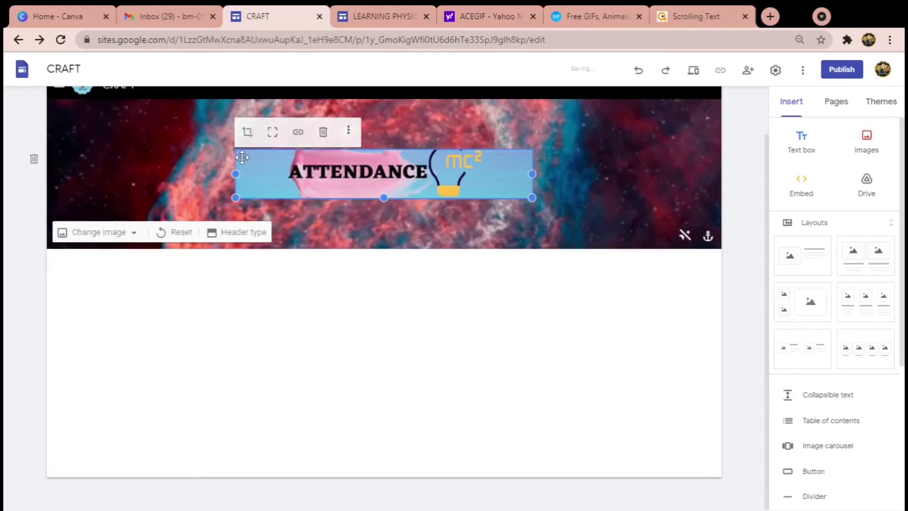
- Delete the ATTENDANCE image from the header
left_click(323, 132)
left_click(122, 249)
left_click(410, 259)
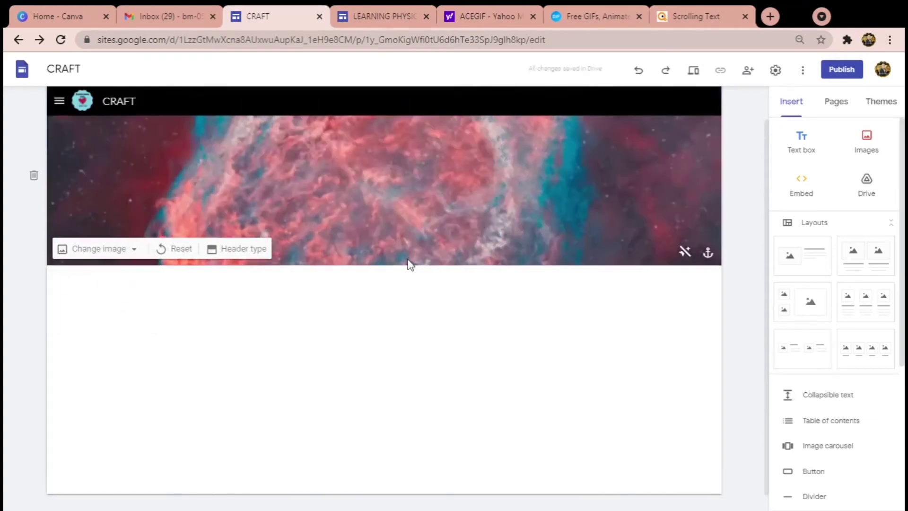
left_click(866, 141)
left_click(863, 180)
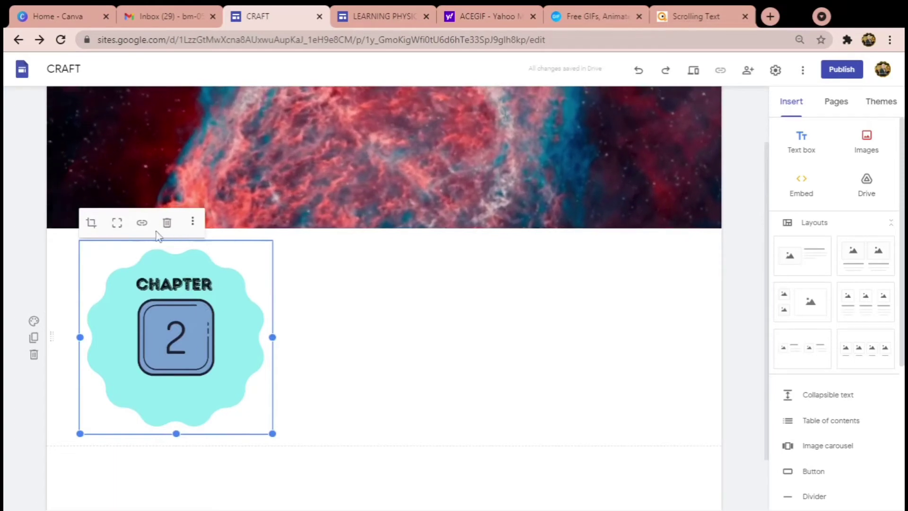
left_click(167, 223)
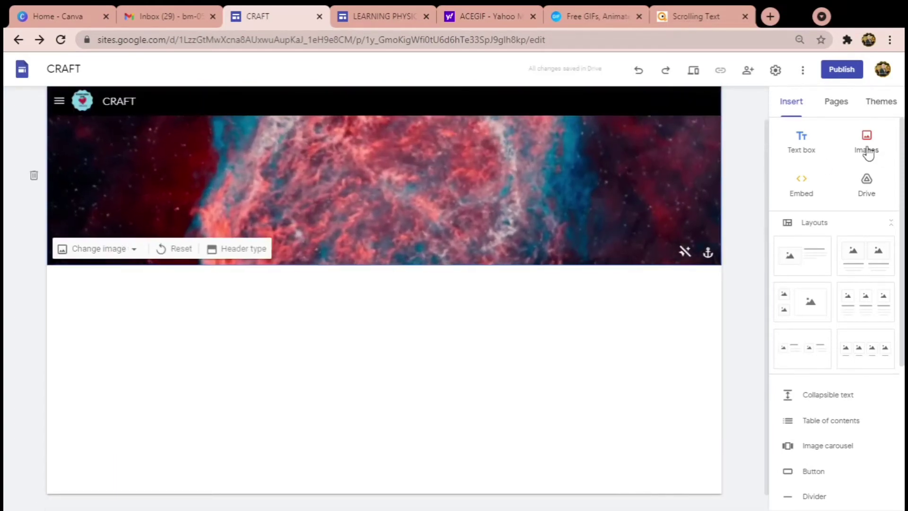
- Insert the CHAPTER 1 PHYSICAL QUANTITIES & MEASUREMENT image on the page and move it into the nebula header
left_click(866, 145)
left_click(857, 184)
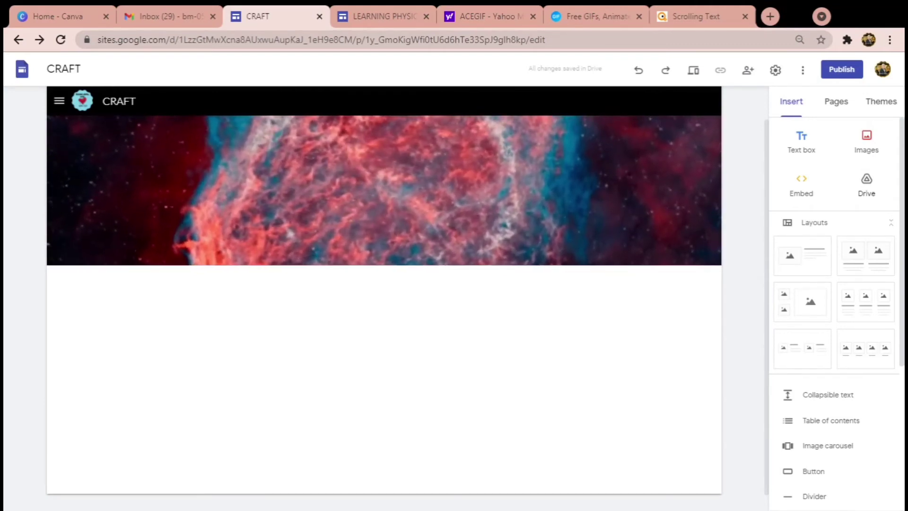
key("ctrl+v")
left_click_drag(99, 293, 254, 182)
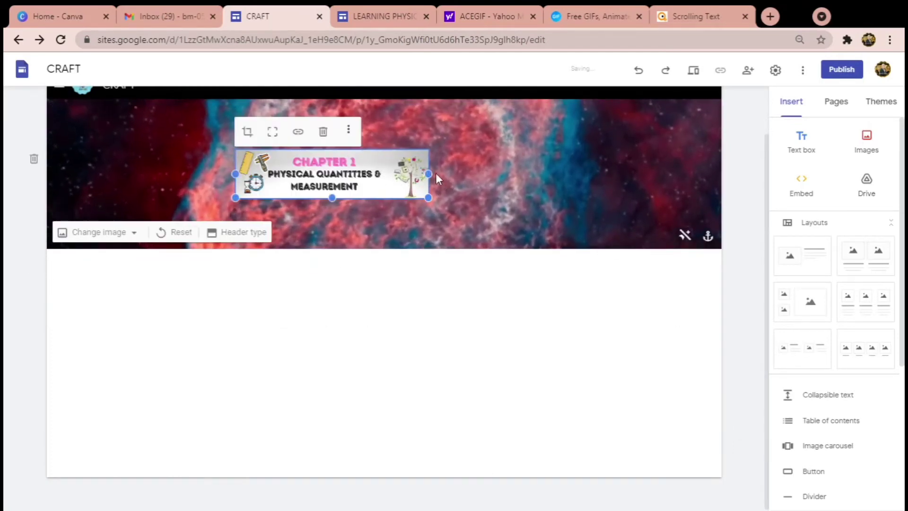
- Enlarge the CHAPTER 1 header image to a little over half the page width and tall enough to show the whole picture
left_click_drag(429, 174, 587, 175)
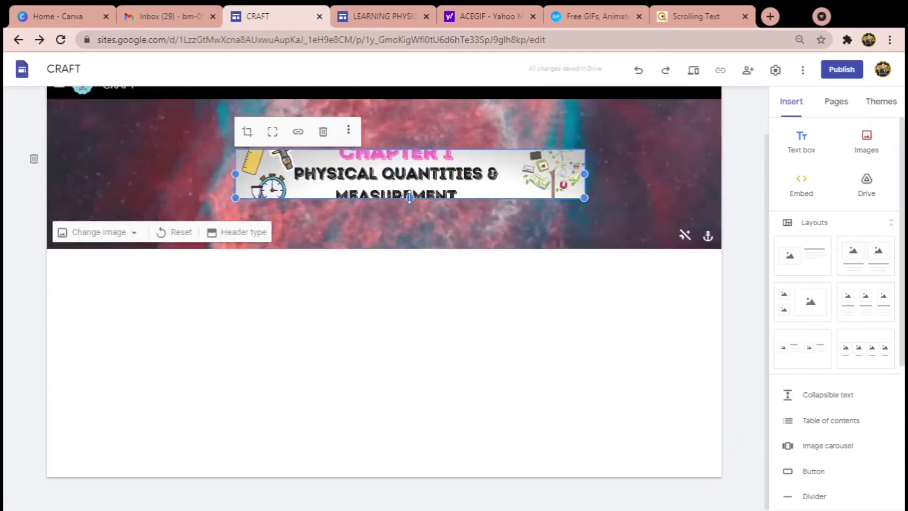
left_click_drag(410, 198, 417, 240)
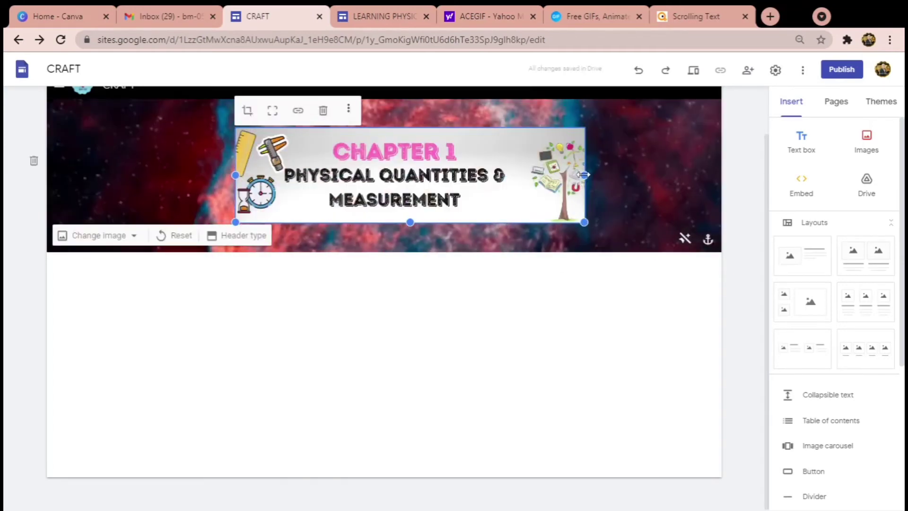
left_click_drag(585, 175, 589, 175)
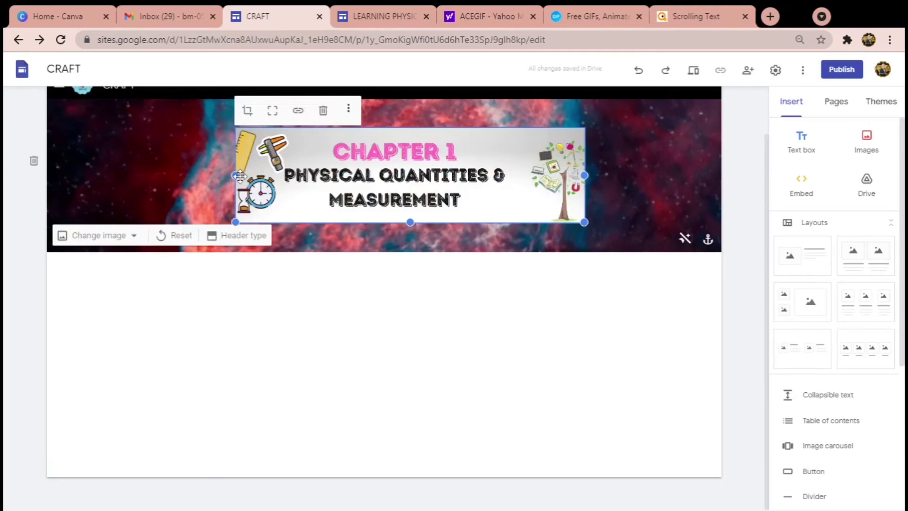
- Widen the CHAPTER 1 header image towards the left so it spans about three-fifths of the page width
left_click_drag(235, 175, 203, 181)
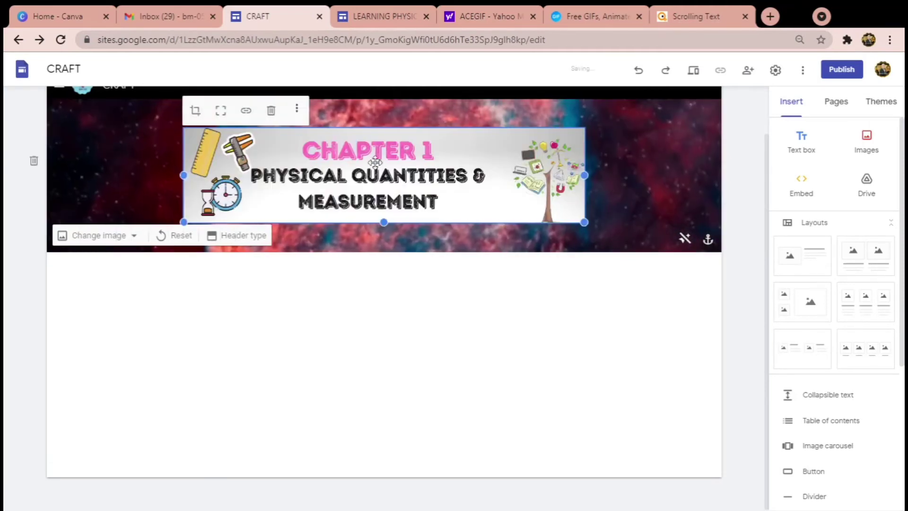
left_click_drag(586, 176, 598, 196)
left_click(490, 280)
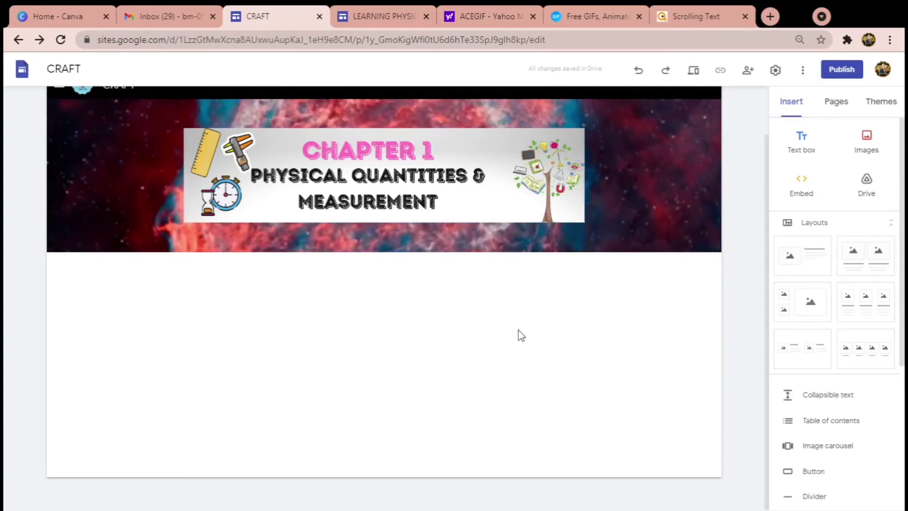
- Link the STUDENT PLANNER 2021/2022 badge on the Home page to the site's STUDENT PLANNER page
left_click(837, 102)
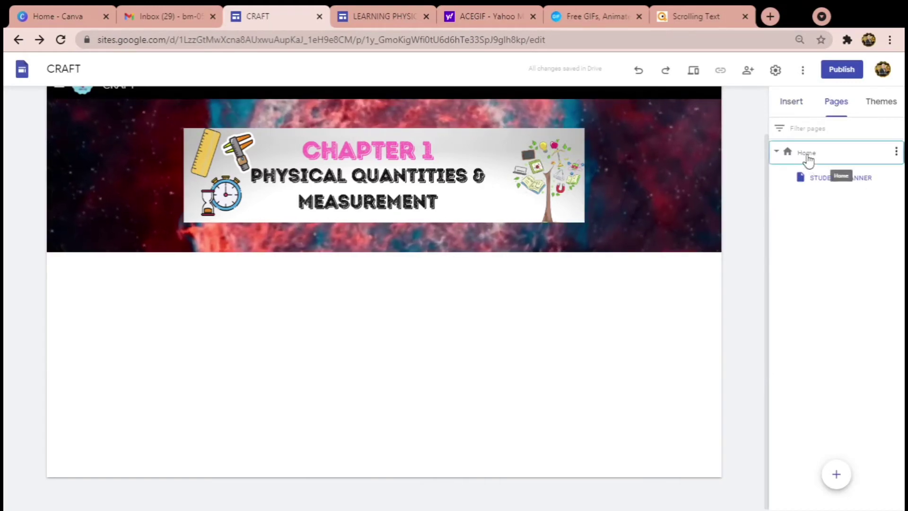
left_click(807, 161)
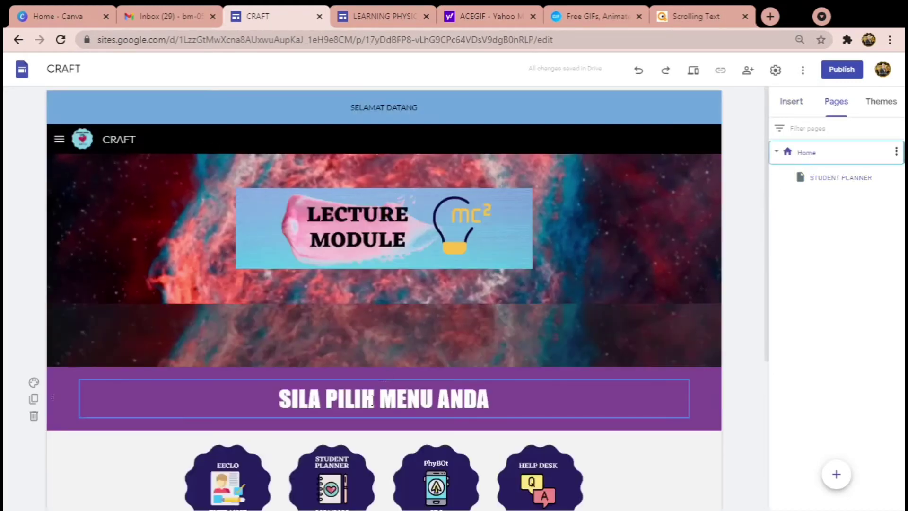
scroll(396, 346, "down", 3)
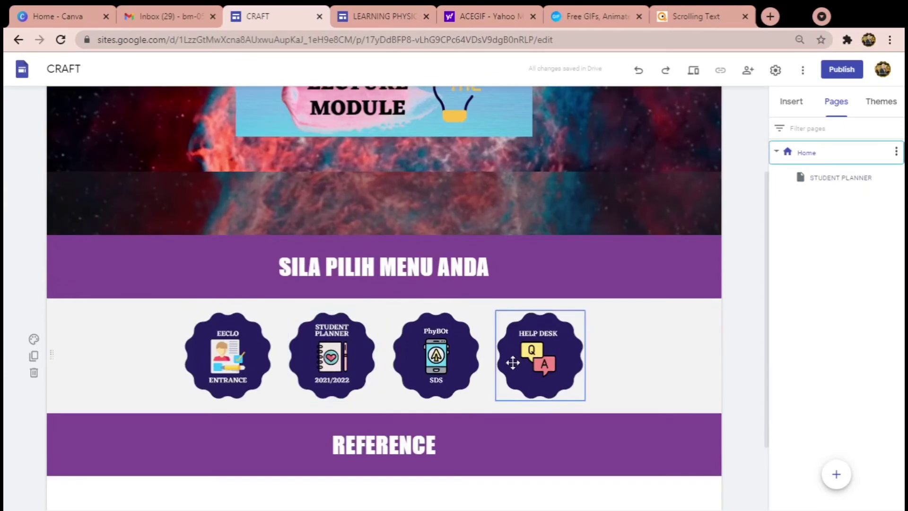
left_click(323, 350)
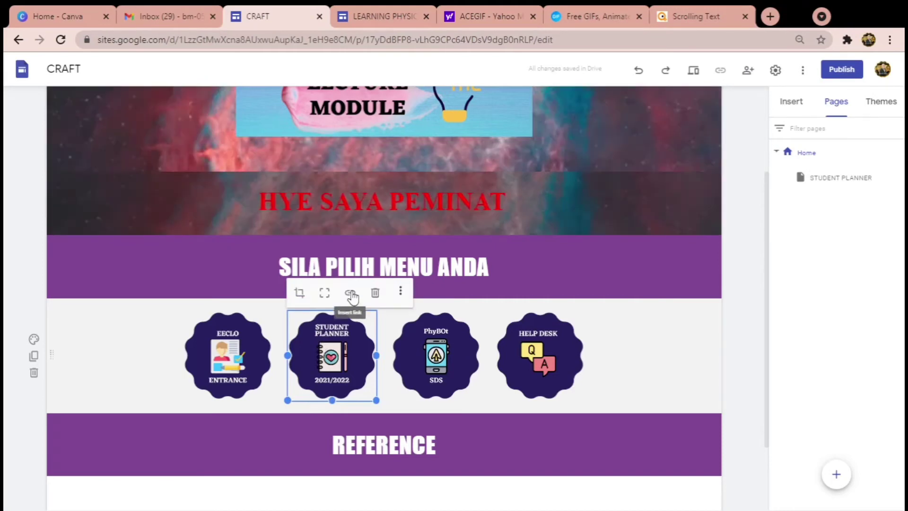
left_click(351, 294)
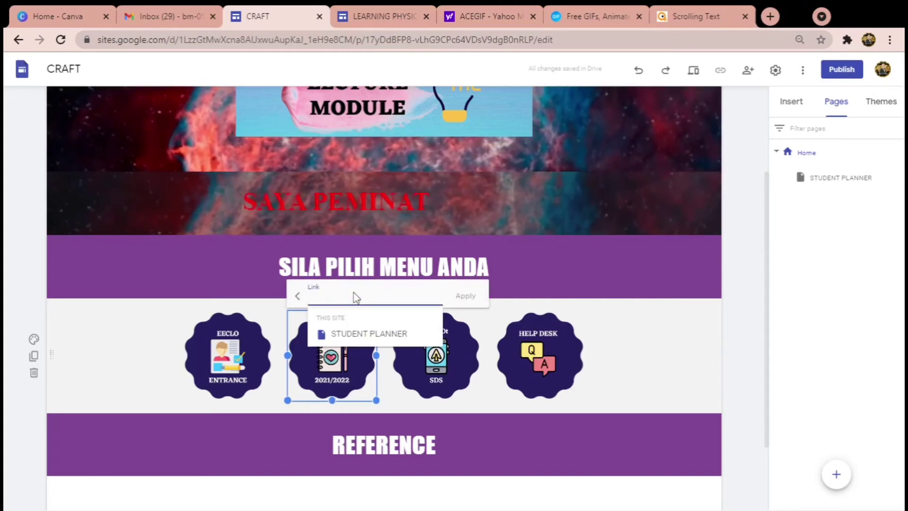
left_click(355, 333)
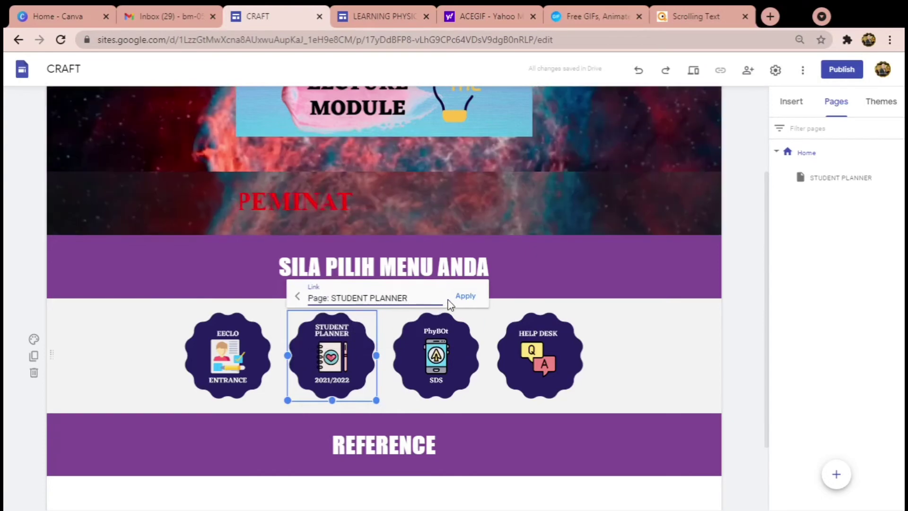
left_click(463, 301)
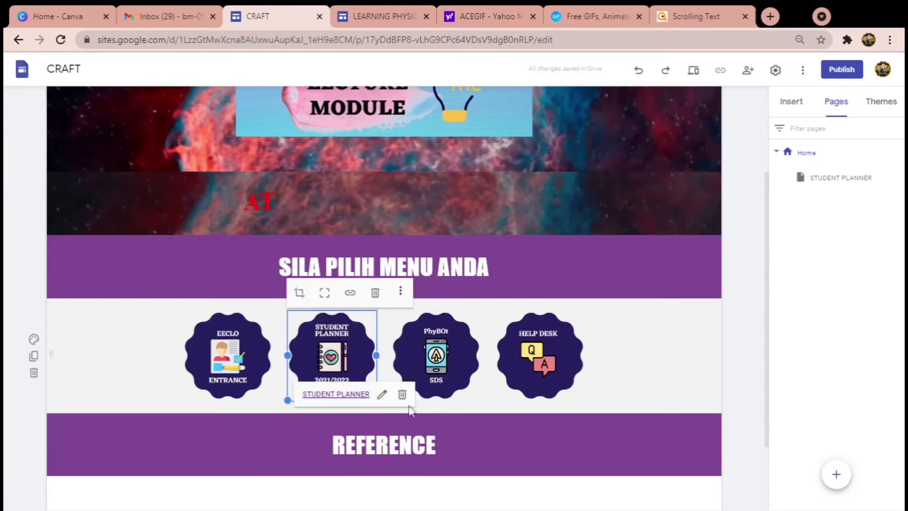
- Preview the Home page at phone size, test the STUDENT PLANNER badge's link, and leave the preview
left_click(693, 70)
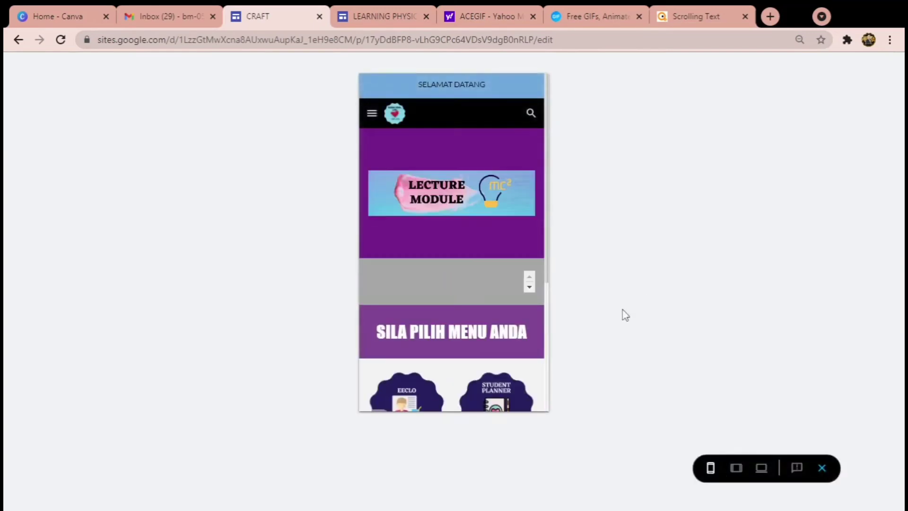
scroll(457, 203, "down", 4)
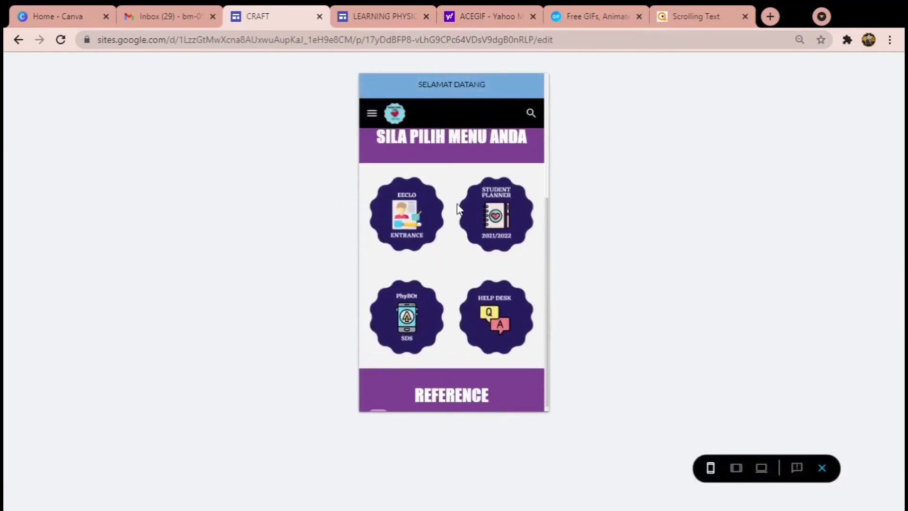
scroll(456, 203, "up", 4)
scroll(457, 205, "down", 4)
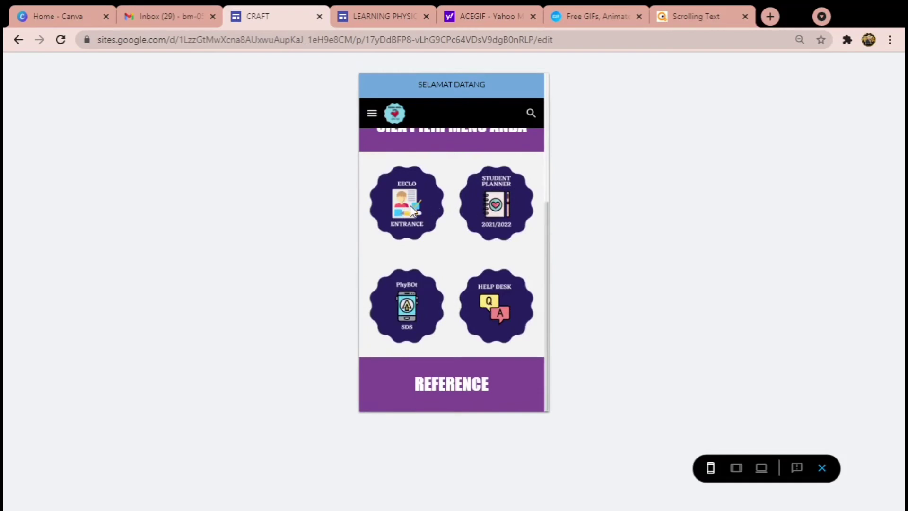
left_click(495, 204)
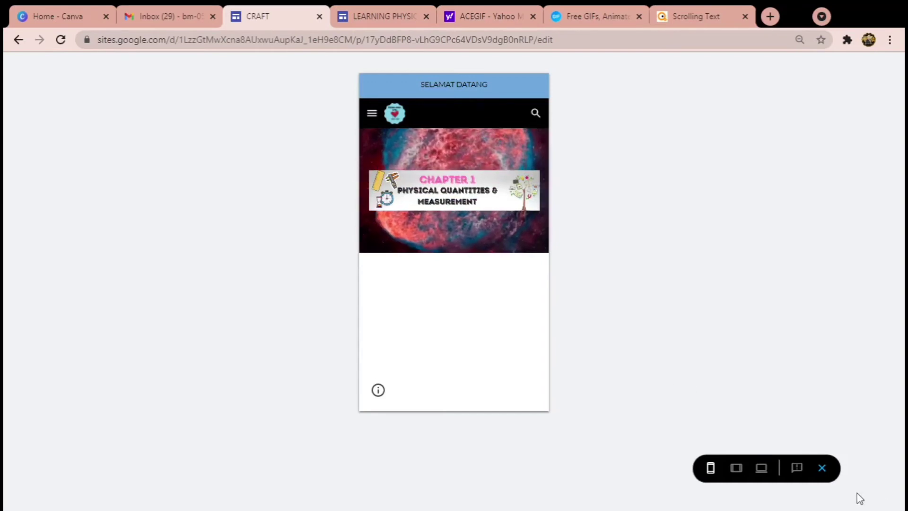
left_click(823, 468)
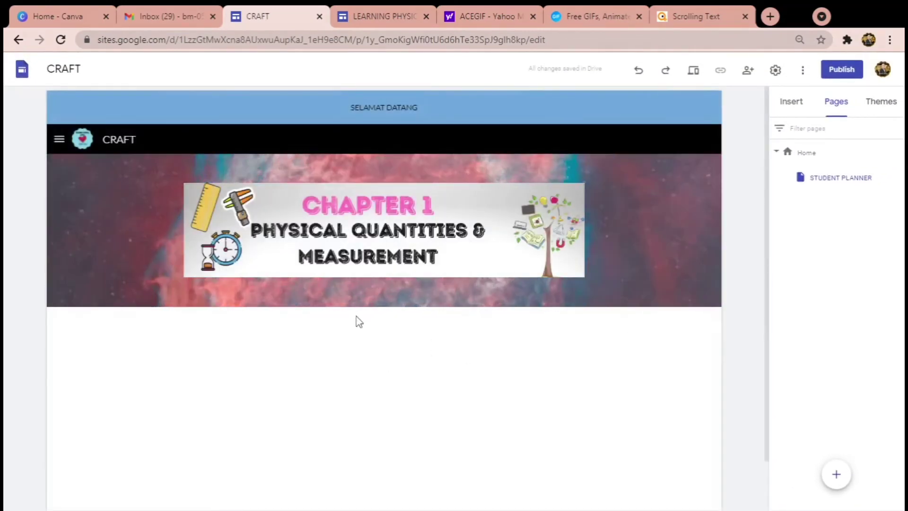
scroll(473, 378, "down", 1)
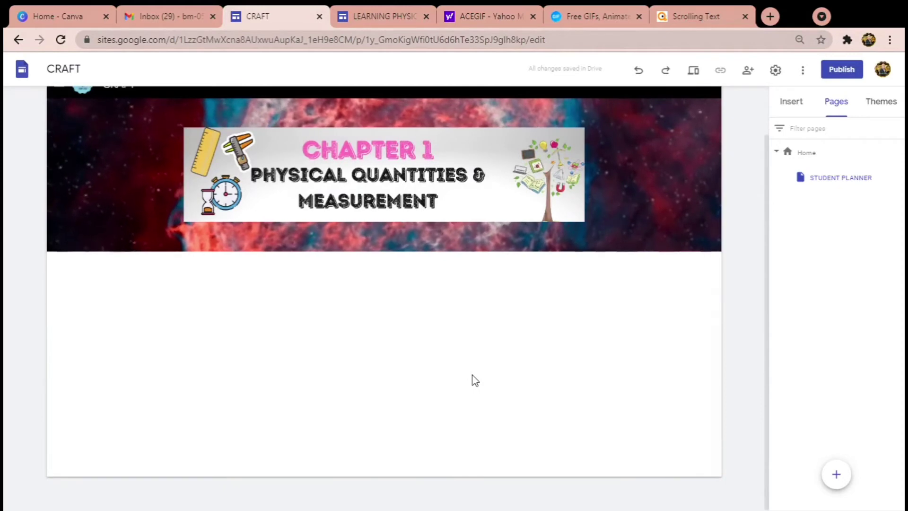
scroll(417, 296, "up", 1)
scroll(406, 300, "down", 1)
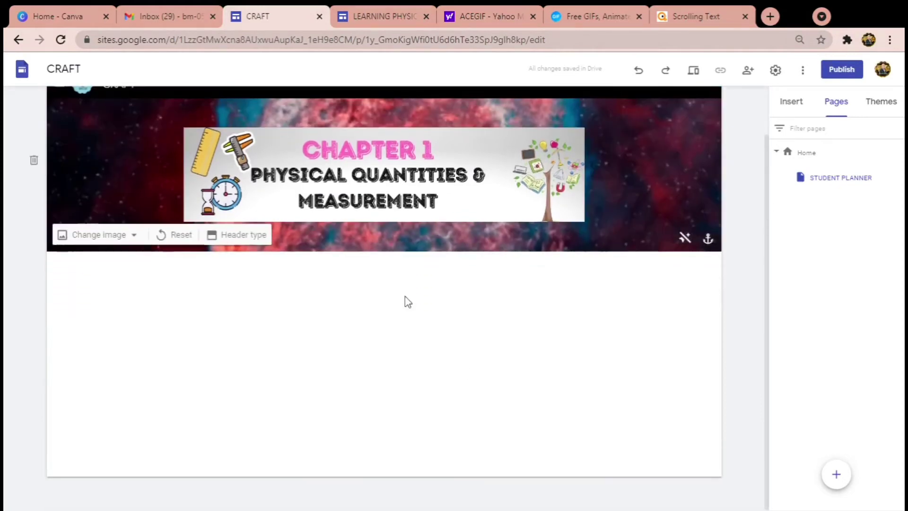
scroll(407, 300, "up", 1)
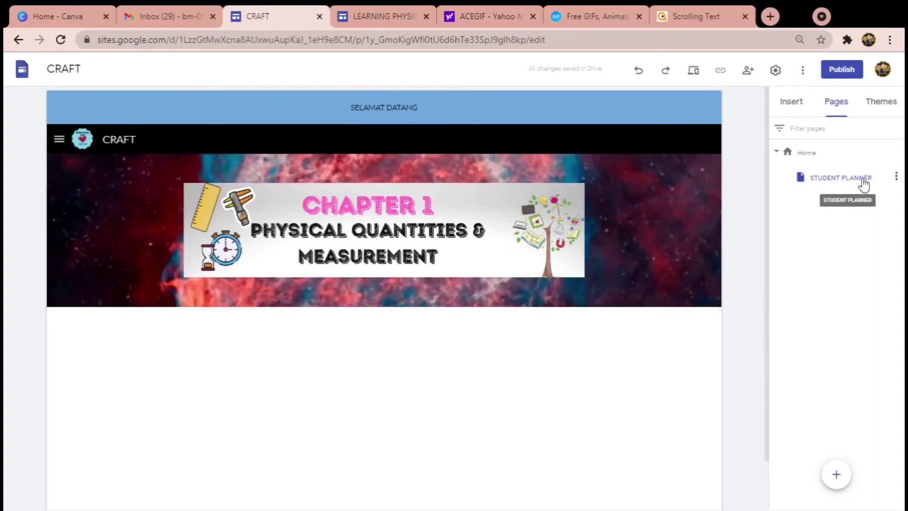
- Add a subpage named CHAPTER 1 under the STUDENT PLANNER page
left_click(896, 179)
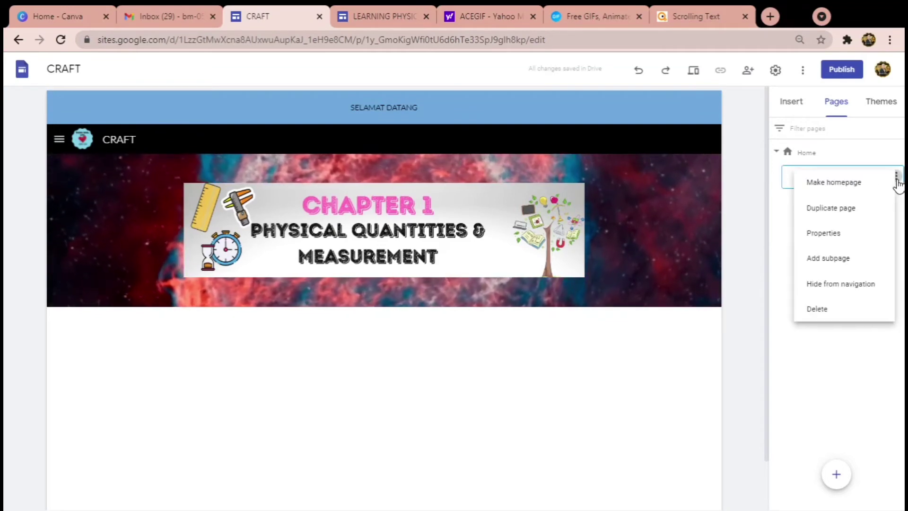
left_click(846, 265)
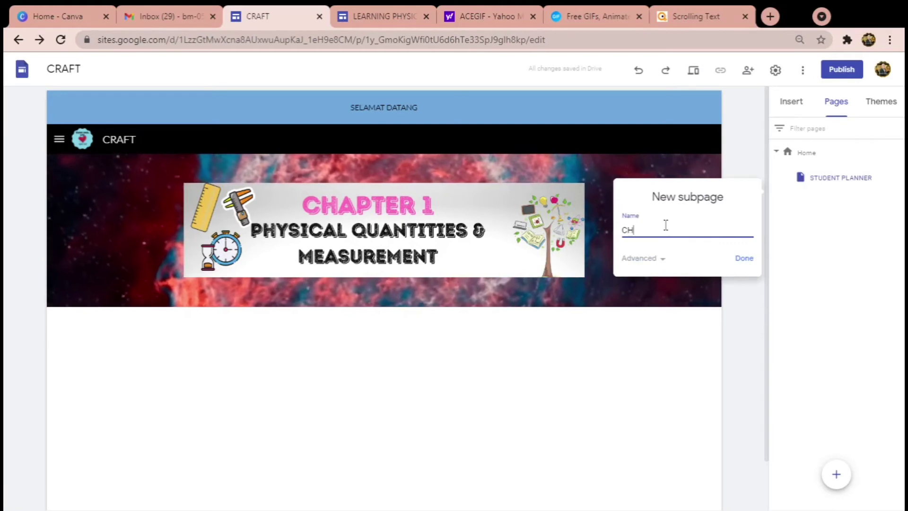
type("CHAPTER 1")
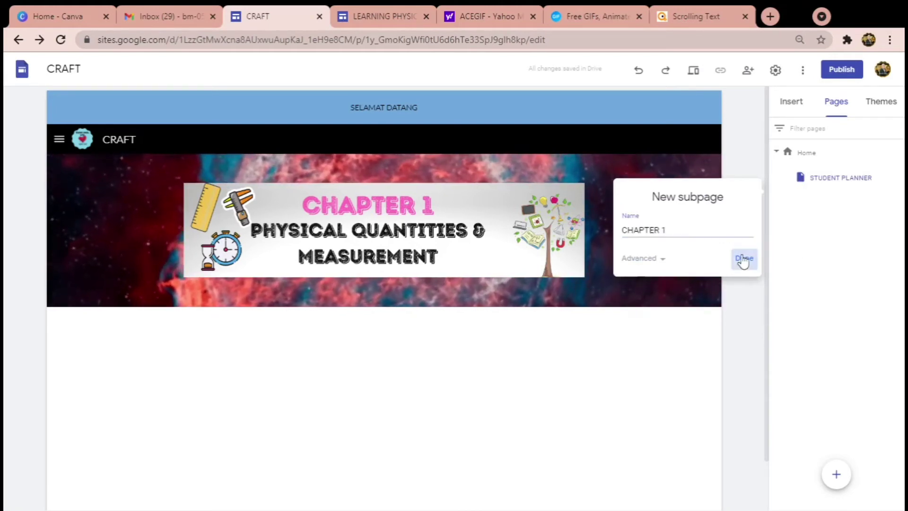
left_click(743, 260)
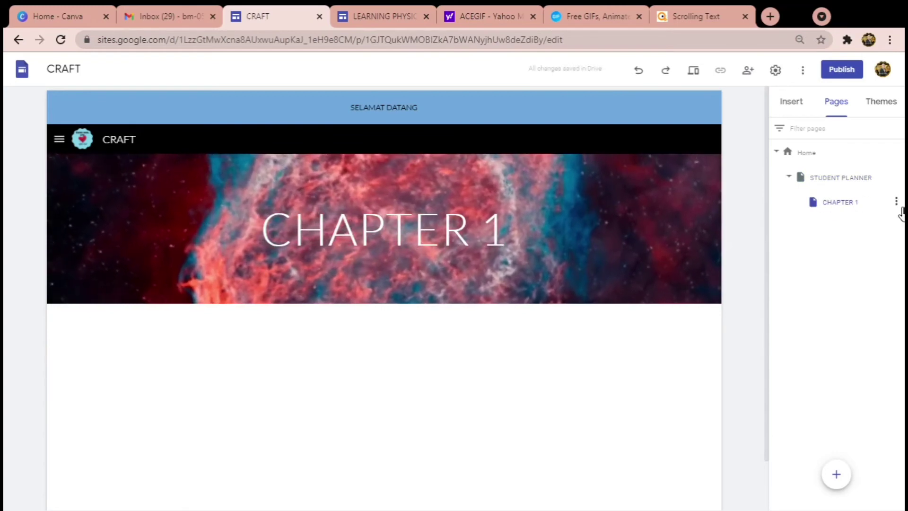
- Insert the turquoise CHAPTER 1 badge image below the STUDENT PLANNER page's header and shrink it to about half its inserted size
left_click(815, 200)
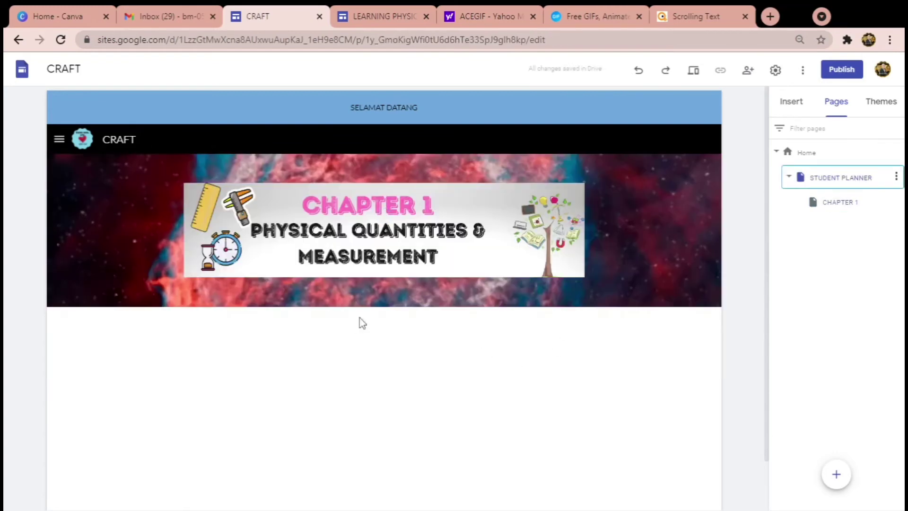
left_click(798, 108)
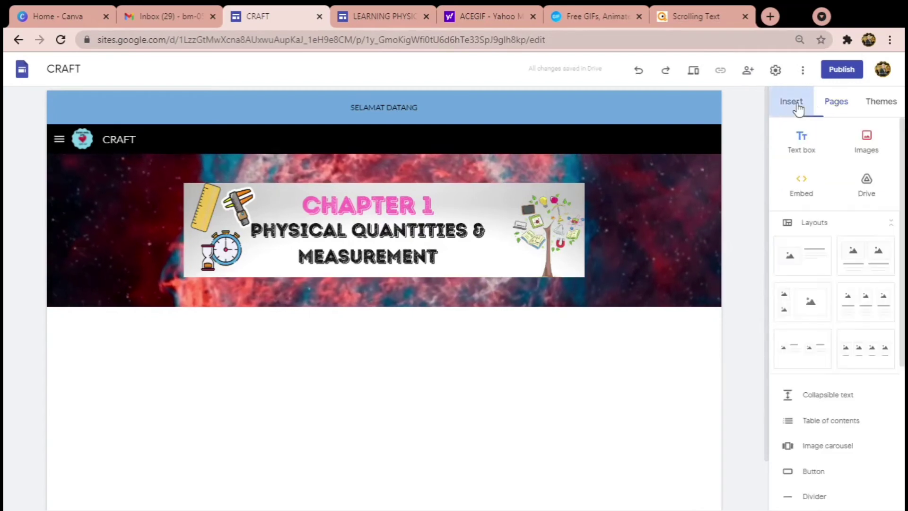
left_click(876, 148)
left_click(854, 179)
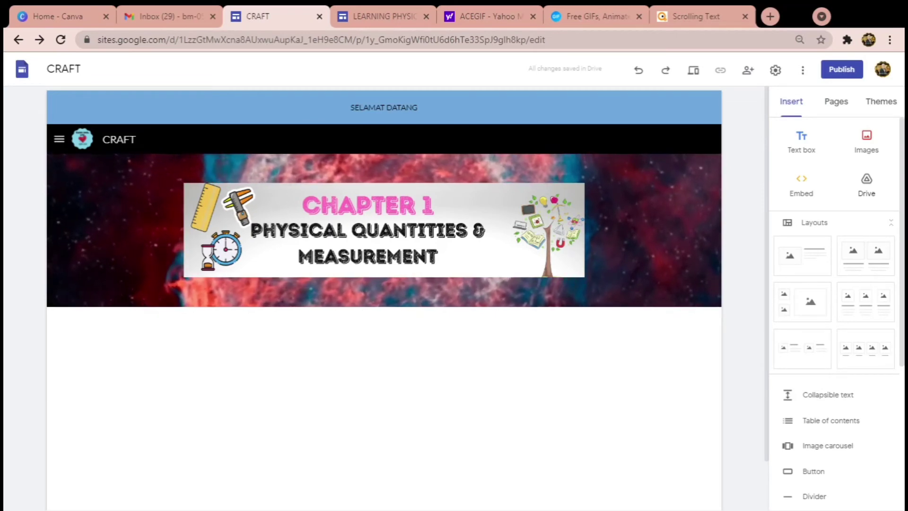
key("ctrl+v")
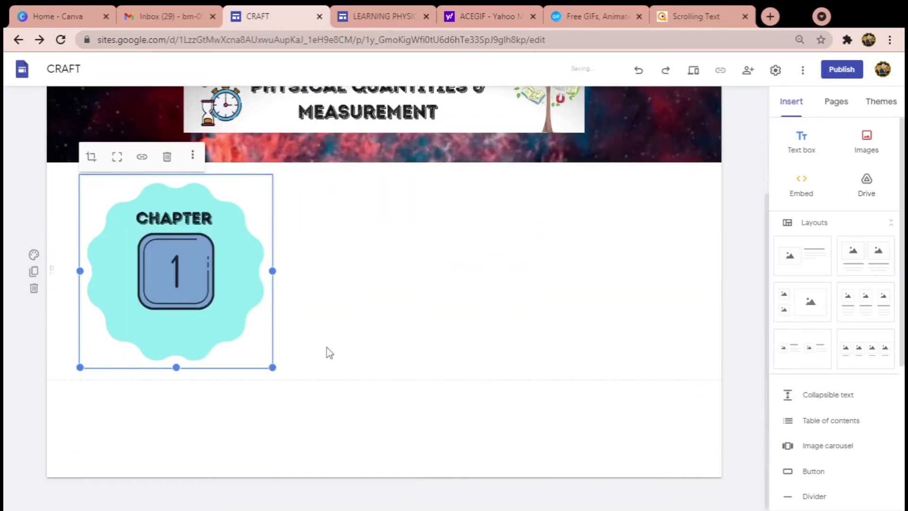
left_click_drag(272, 368, 179, 277)
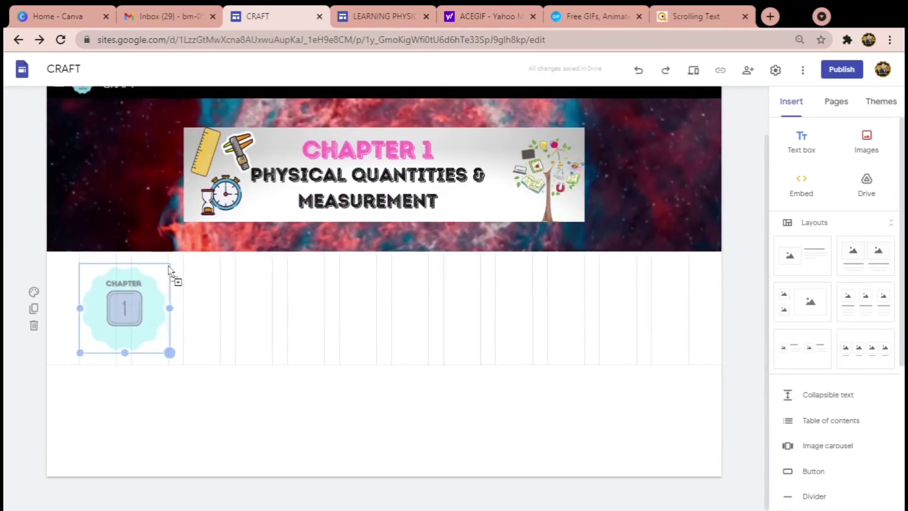
left_click_drag(167, 270, 168, 271)
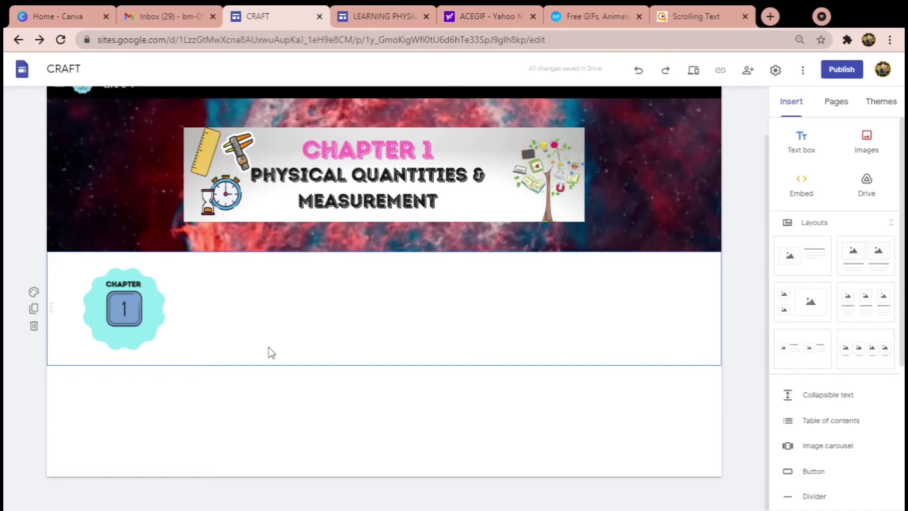
scroll(289, 420, "up", 2)
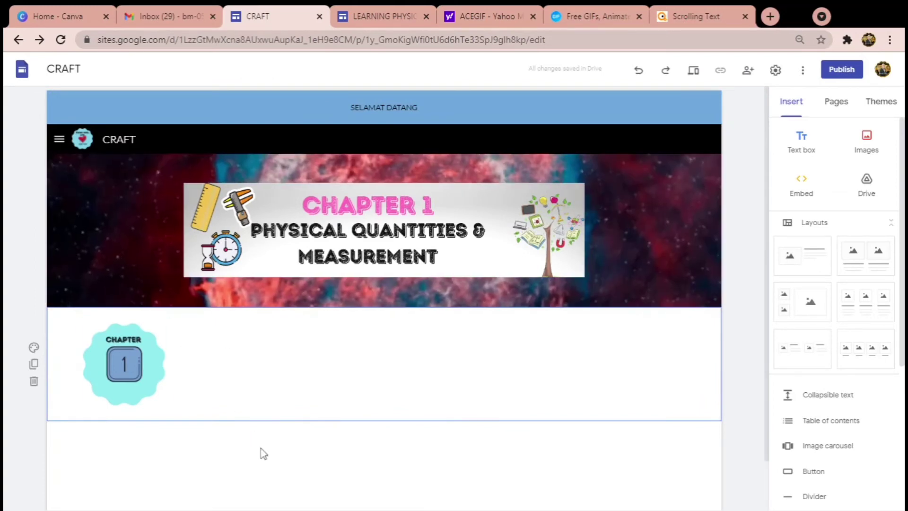
left_click(137, 361)
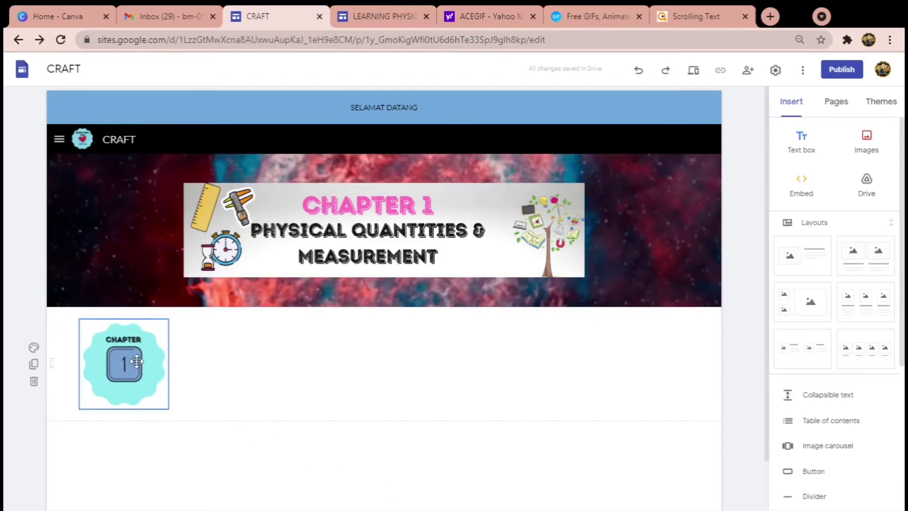
left_click(174, 320)
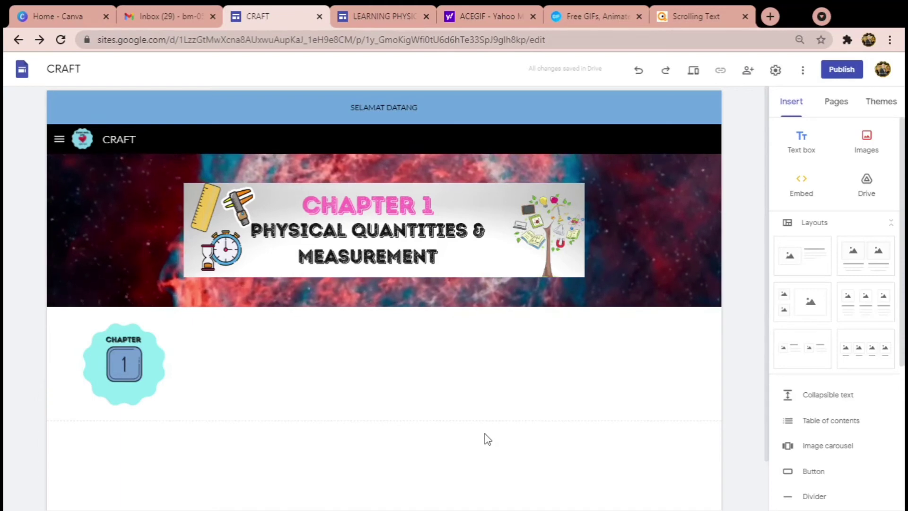
- Review the Home page's menu badges and REFERENCE section, and look through the elements available for insertion
left_click(835, 102)
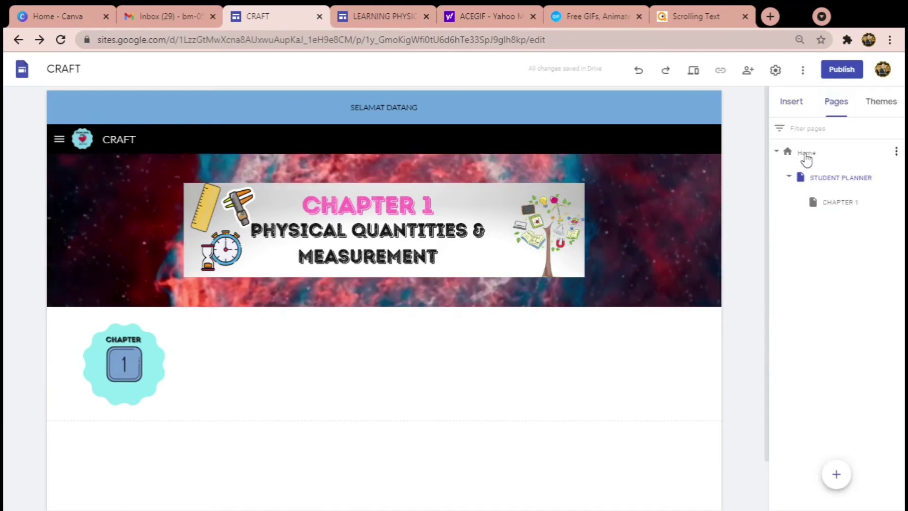
left_click(806, 156)
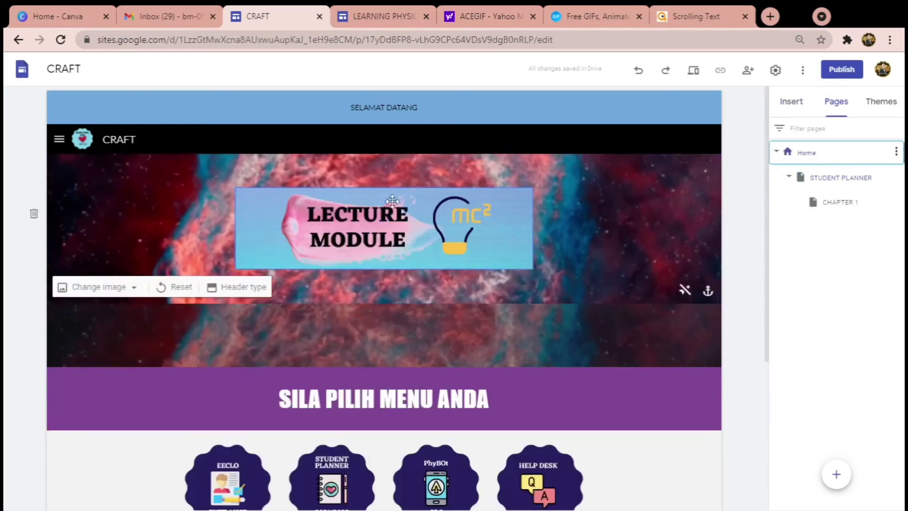
scroll(486, 285, "down", 5)
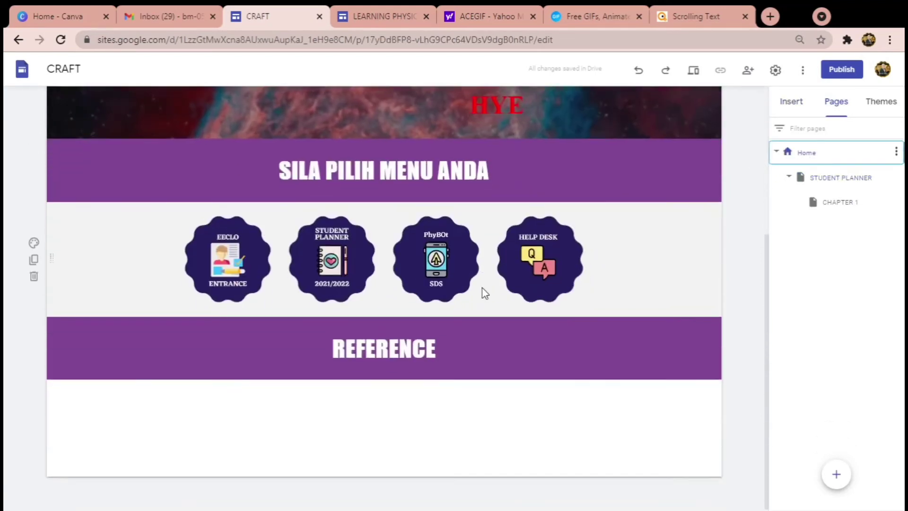
scroll(481, 290, "up", 5)
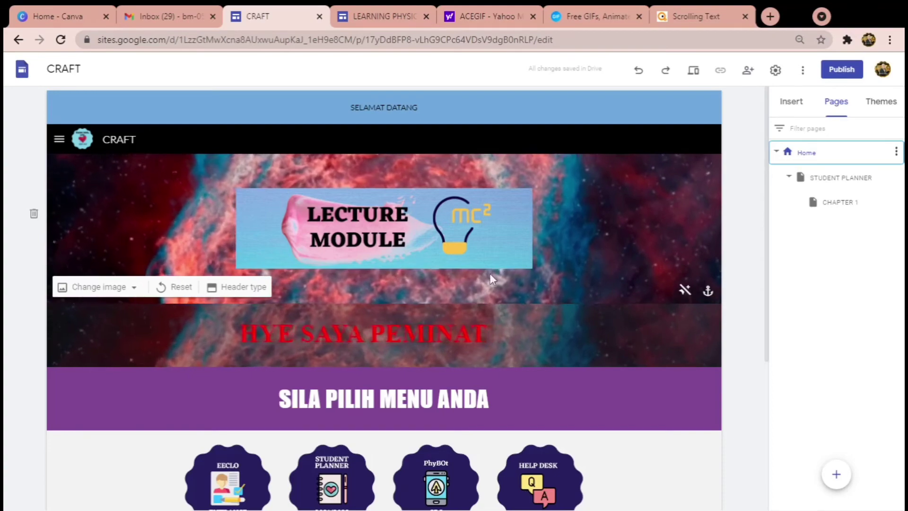
left_click(793, 104)
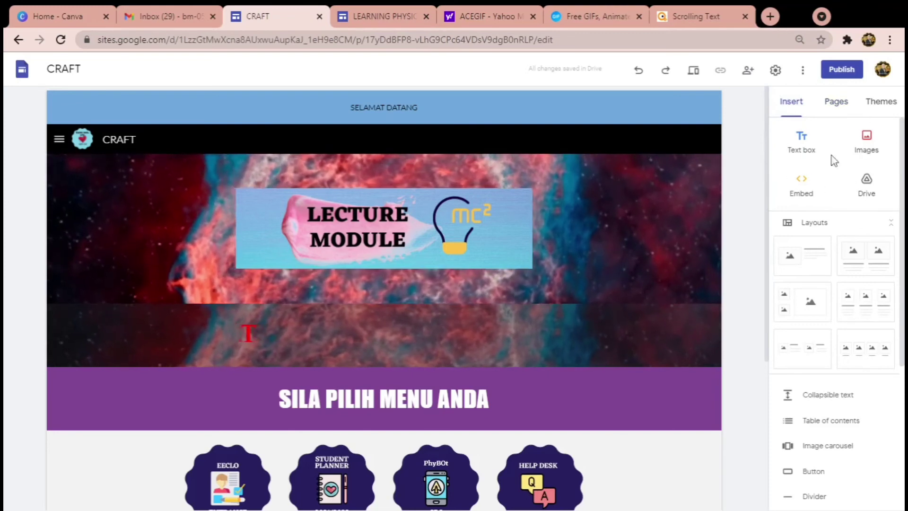
scroll(851, 194, "down", 3)
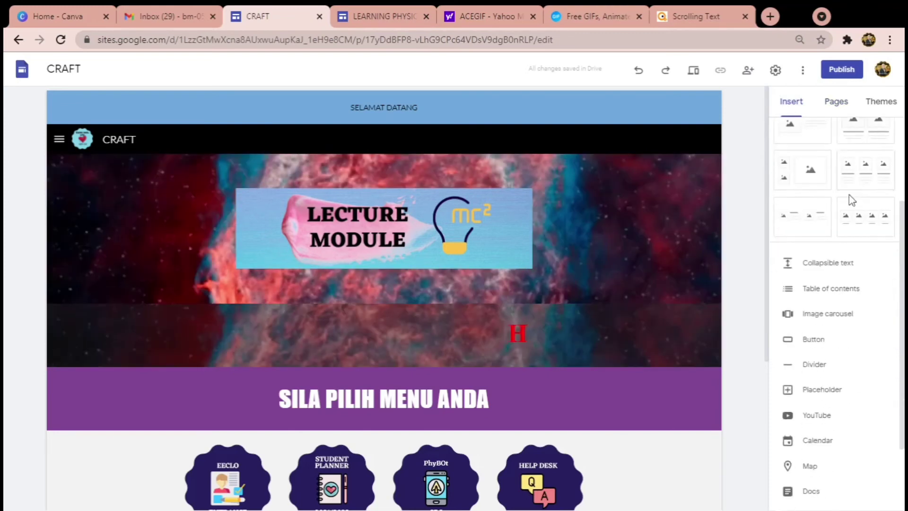
scroll(856, 194, "up", 3)
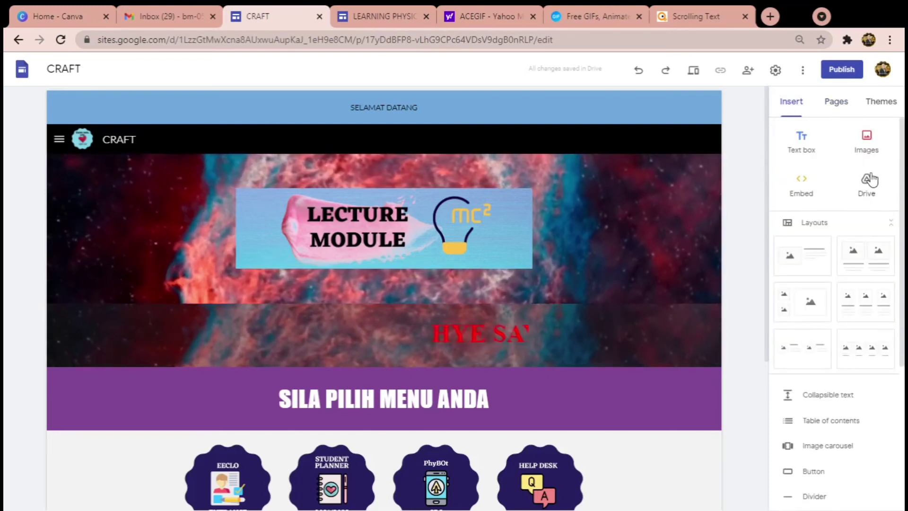
- Open the CHAPTER 1 subpage for editing and show the elements that can be inserted on it
left_click(836, 102)
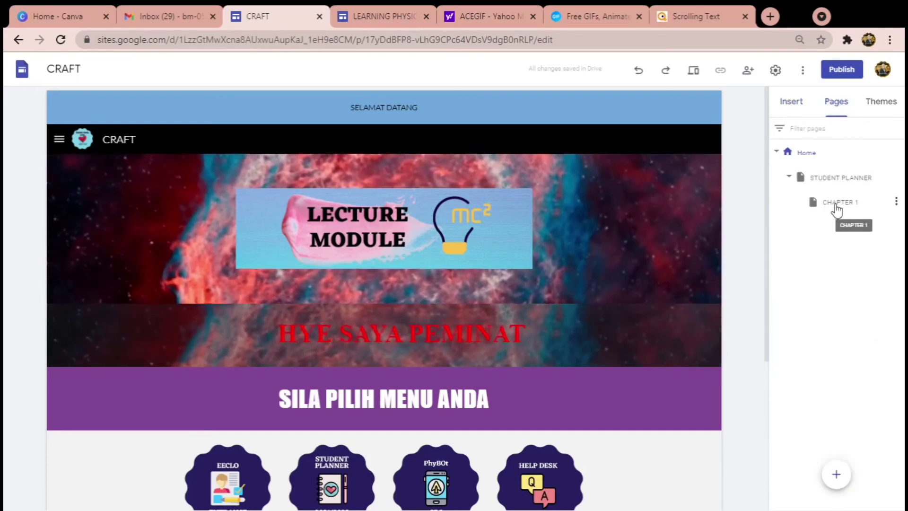
left_click(837, 208)
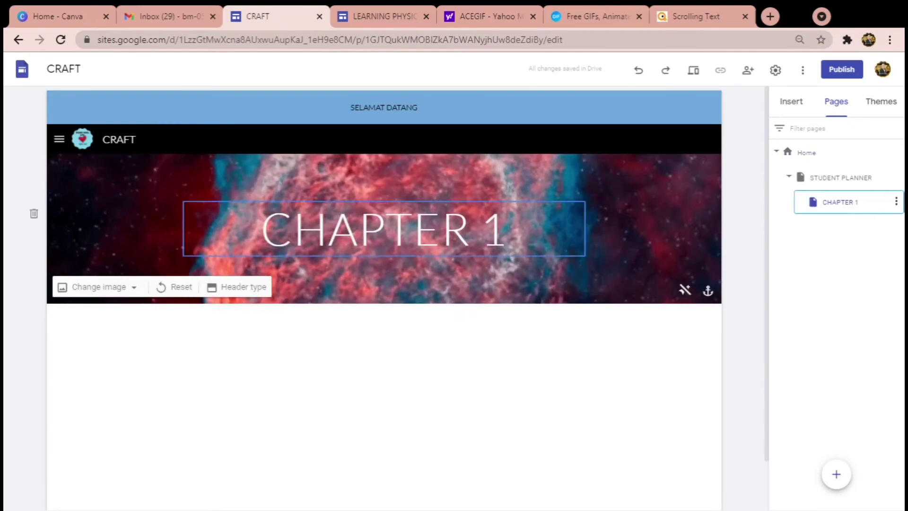
left_click(786, 102)
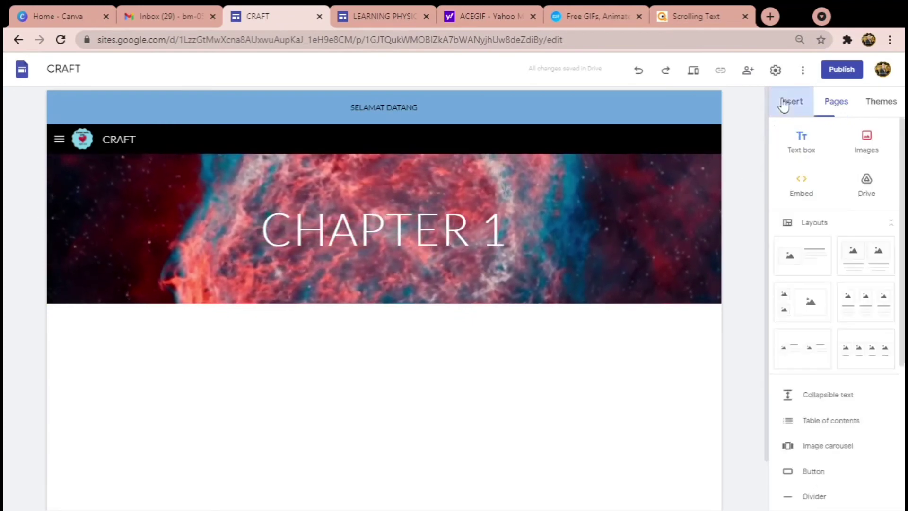
- Try the 8 Feb 2021 image from Google Drive and the four-image layout with captions below the CHAPTER 1 header, deleting each one
left_click(865, 189)
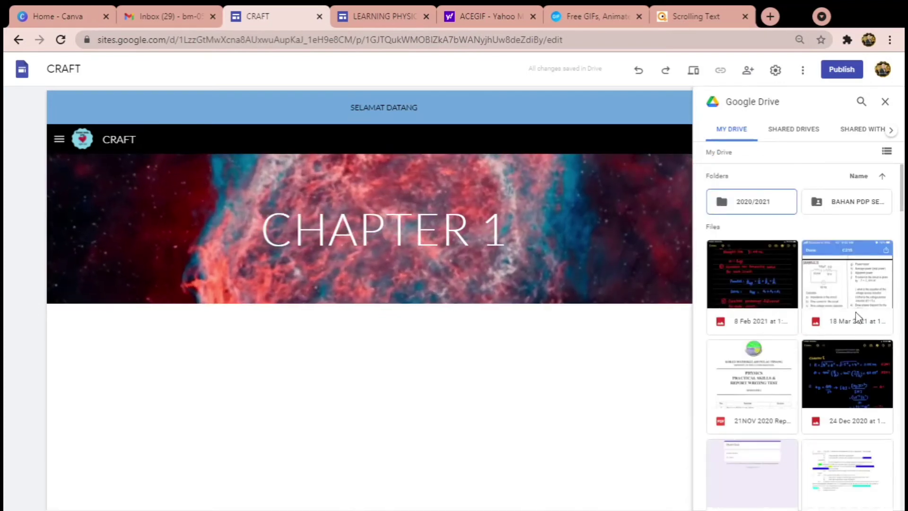
left_click(747, 274)
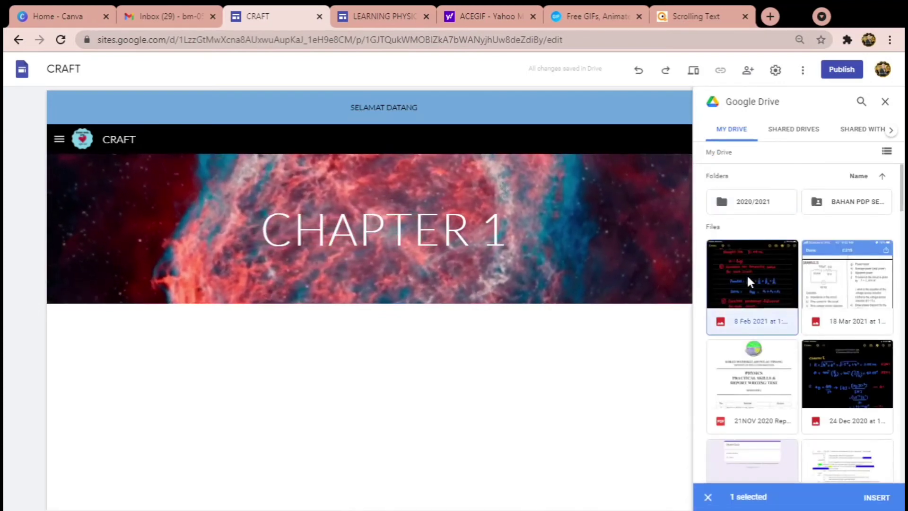
left_click(876, 496)
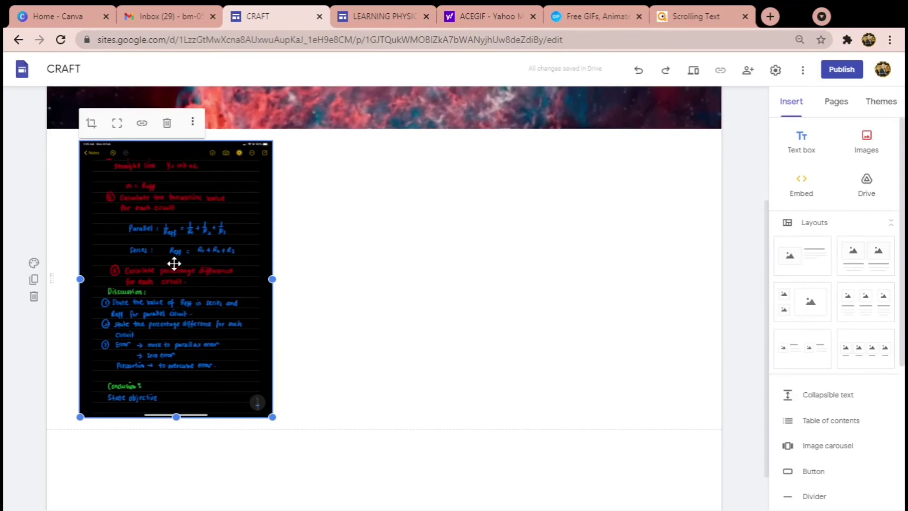
left_click(167, 124)
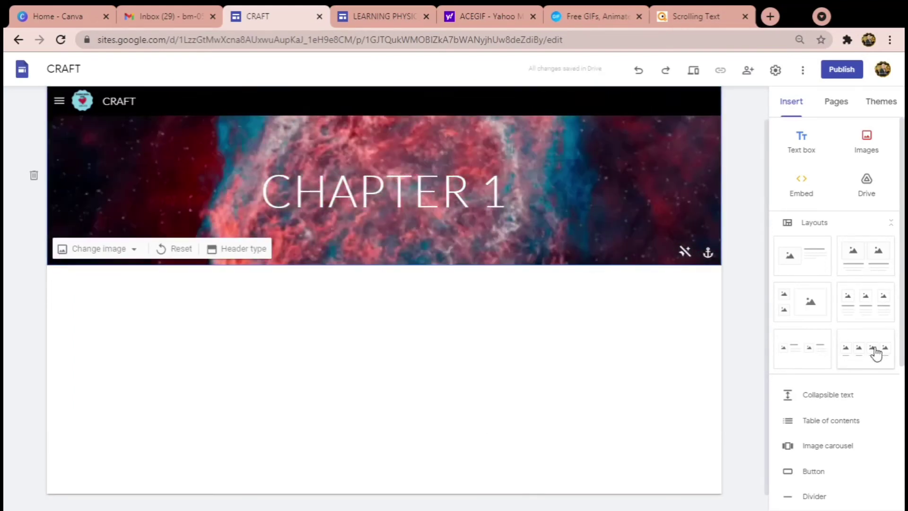
left_click(875, 352)
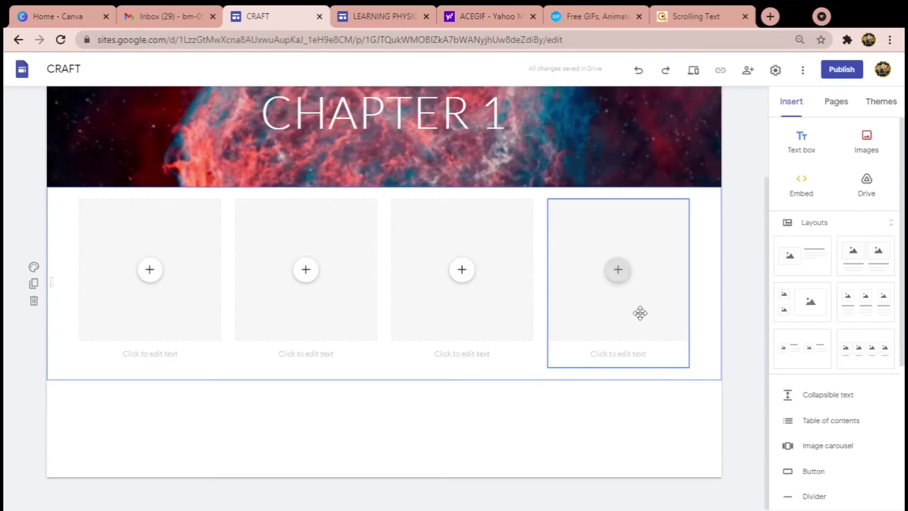
left_click(34, 302)
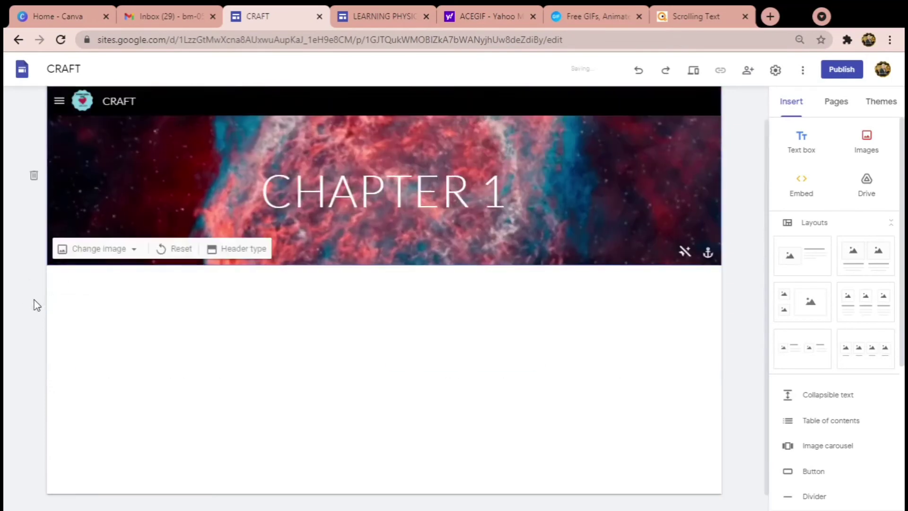
- Insert a button named CHAPTER 1, linked to the STUDENT PLANNER page, at the left edge of the section below the CHAPTER 1 header
scroll(766, 396, "down", 1)
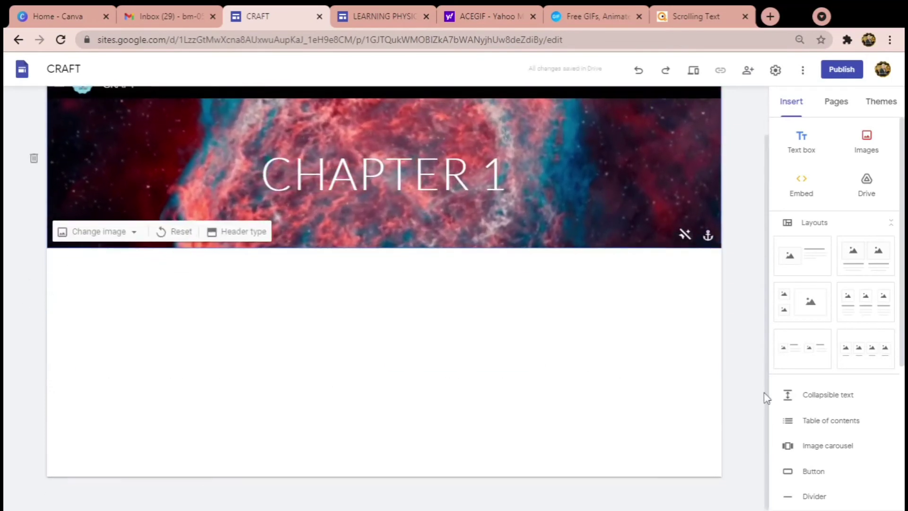
scroll(812, 418, "down", 1)
scroll(812, 418, "down", 3)
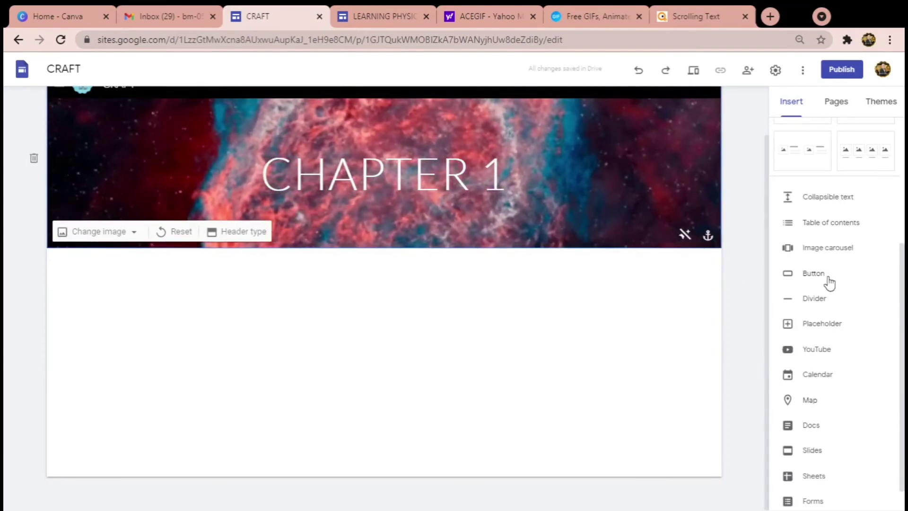
left_click(814, 277)
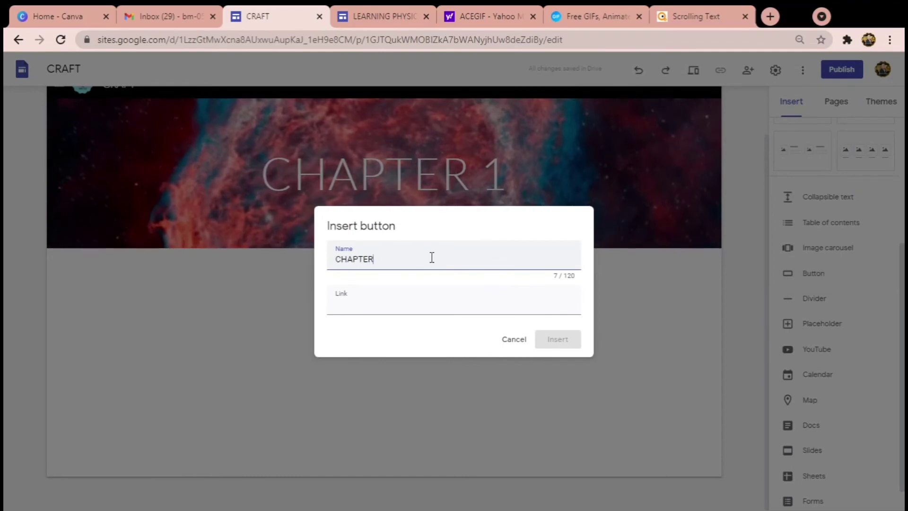
type("1")
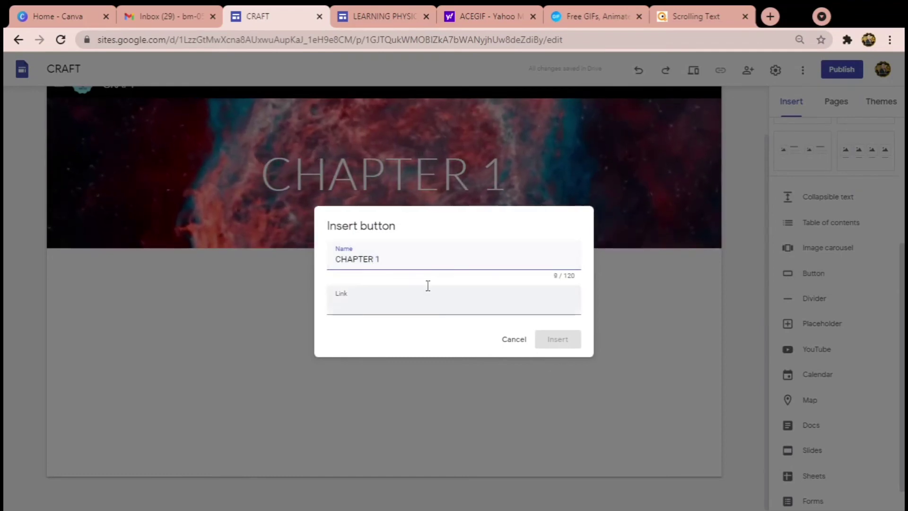
left_click(382, 306)
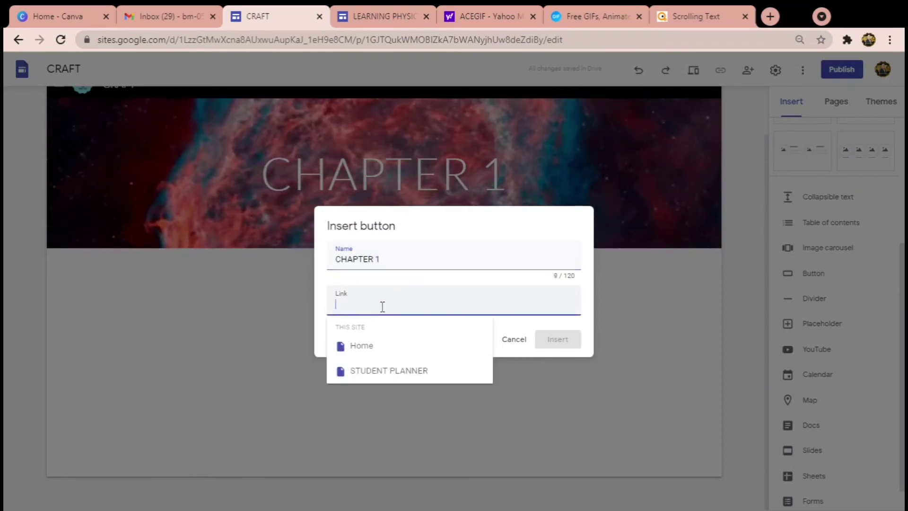
left_click(392, 373)
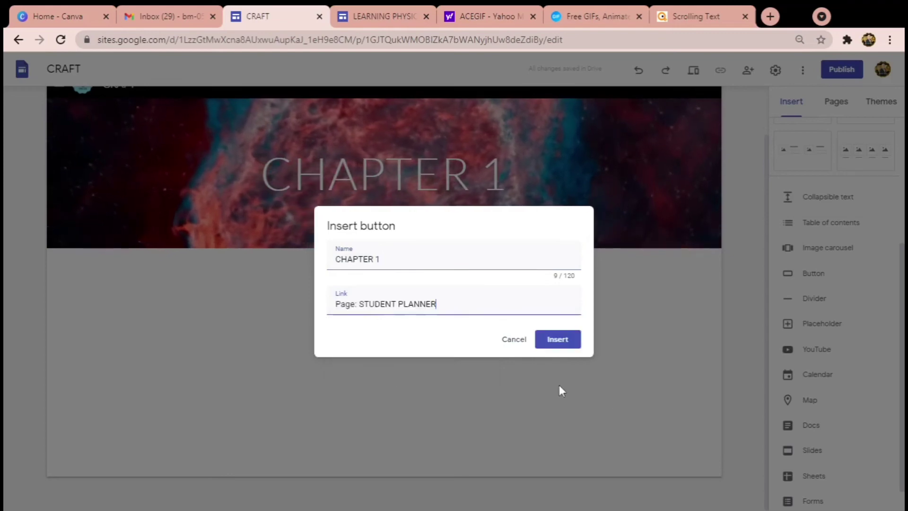
left_click(550, 345)
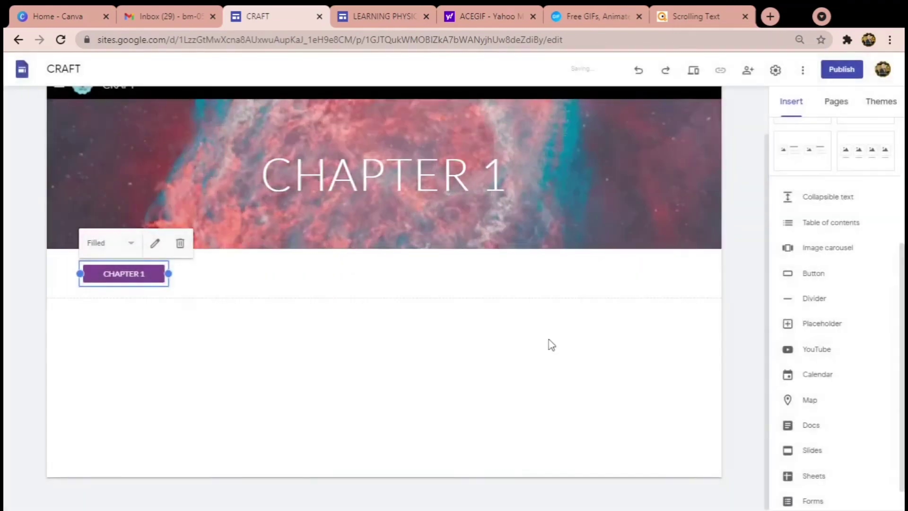
left_click_drag(122, 279, 374, 284)
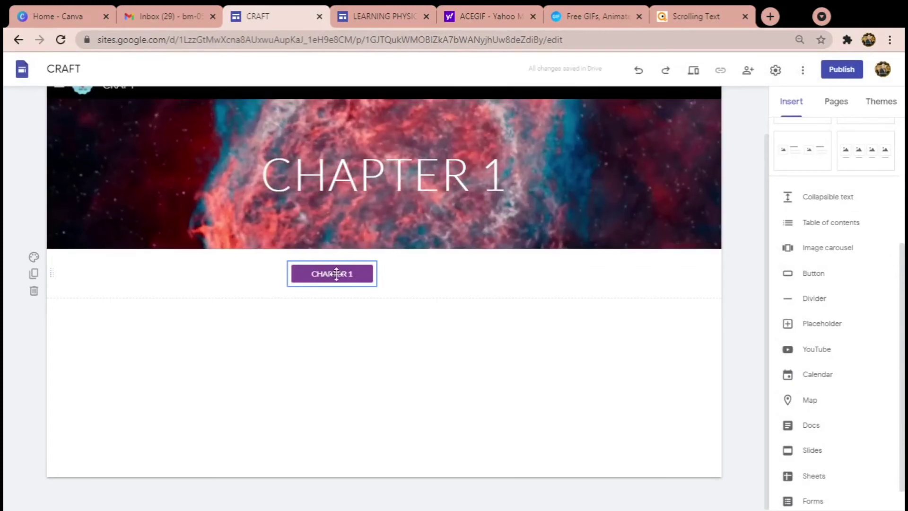
left_click_drag(332, 271, 142, 283)
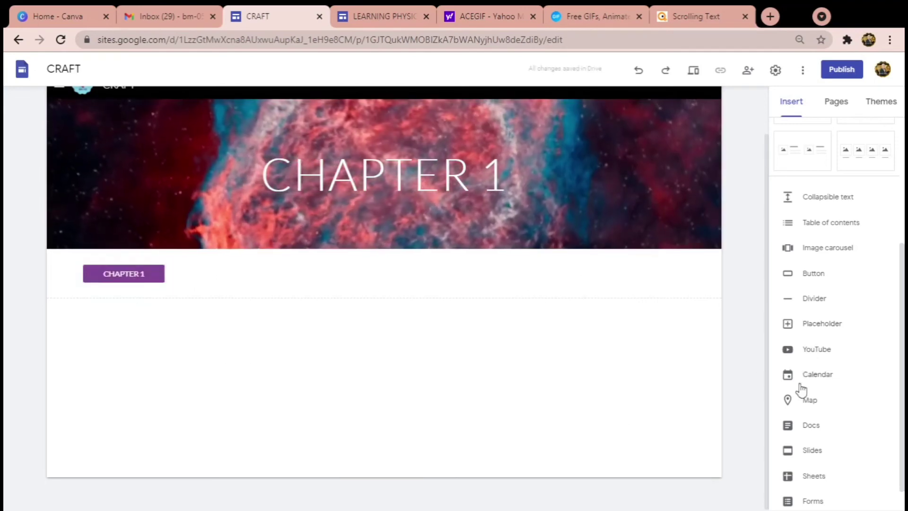
- View the list of calendars available for embedding on the CHAPTER 1 page and close it without inserting one
scroll(821, 333, "down", 1)
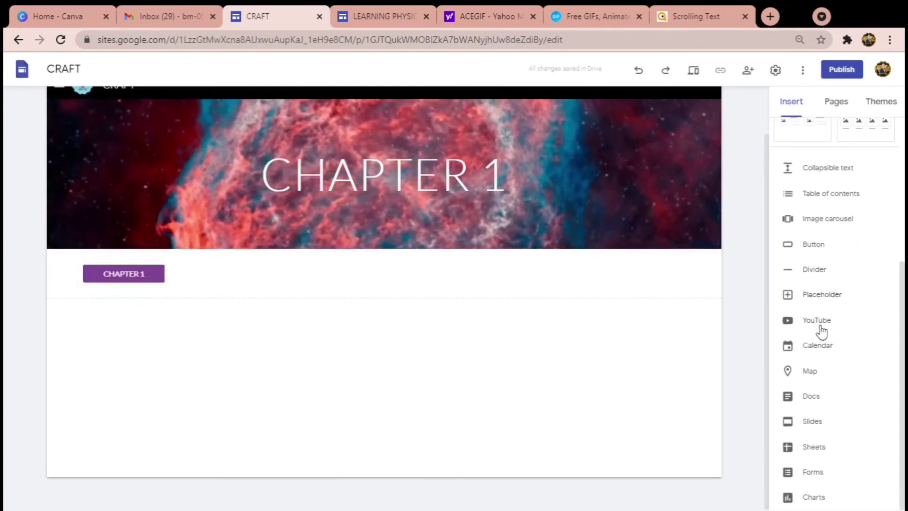
left_click(815, 349)
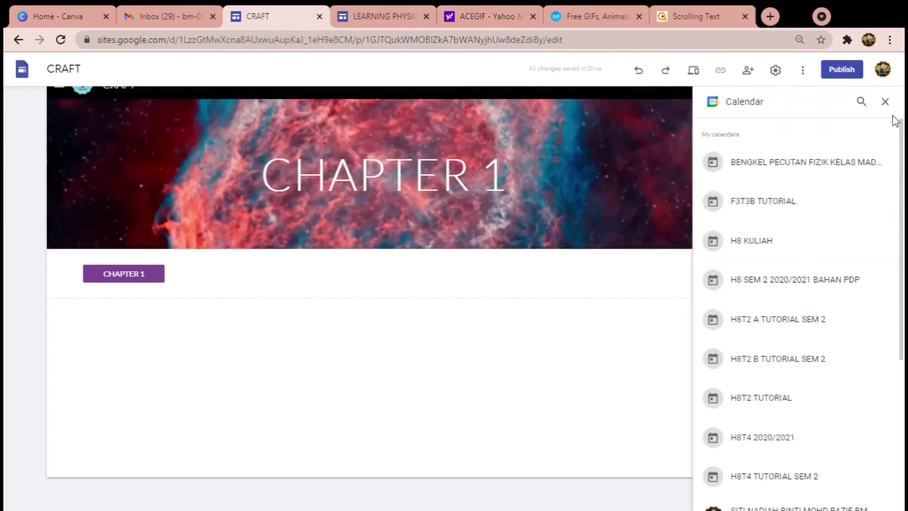
left_click(886, 101)
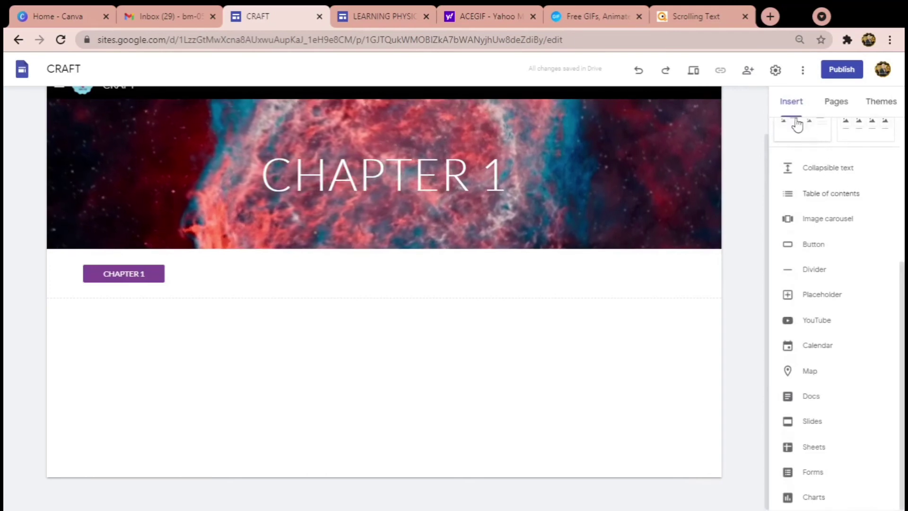
- Return to the Home page and view its menu badges and REFERENCE section
left_click(837, 104)
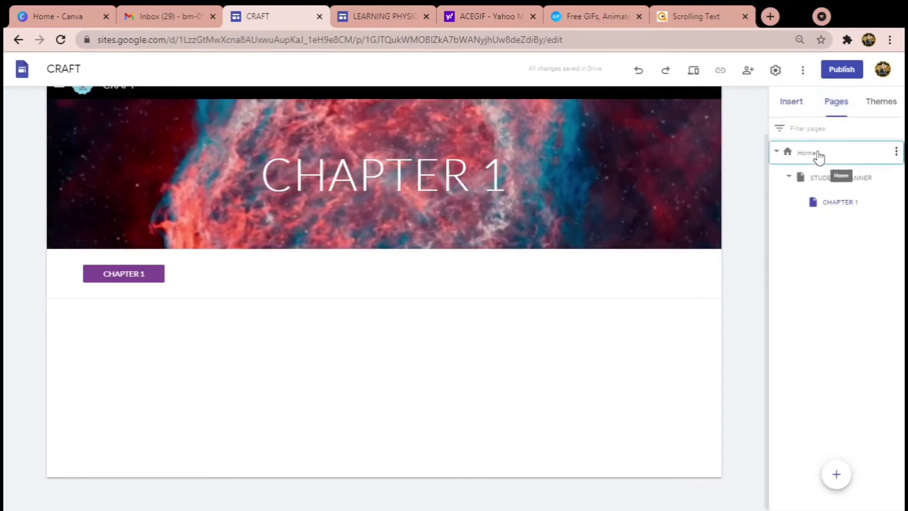
left_click(819, 157)
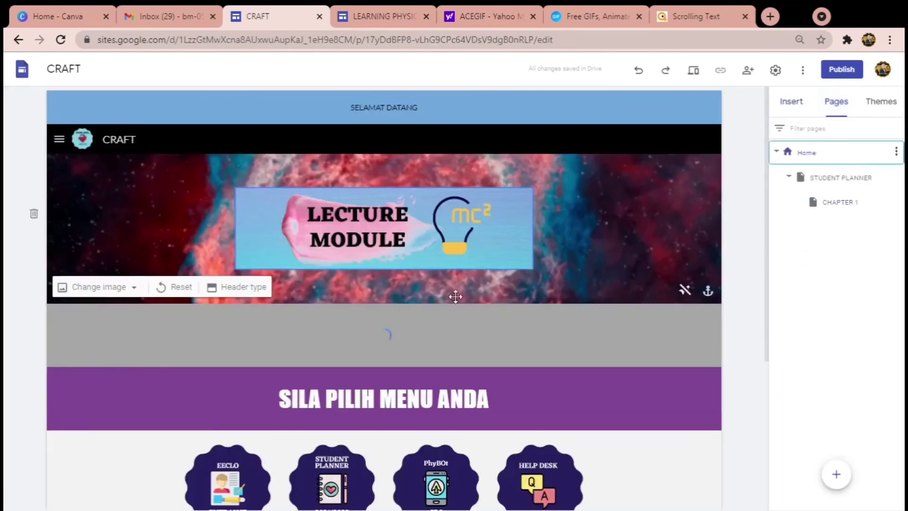
scroll(616, 398, "down", 5)
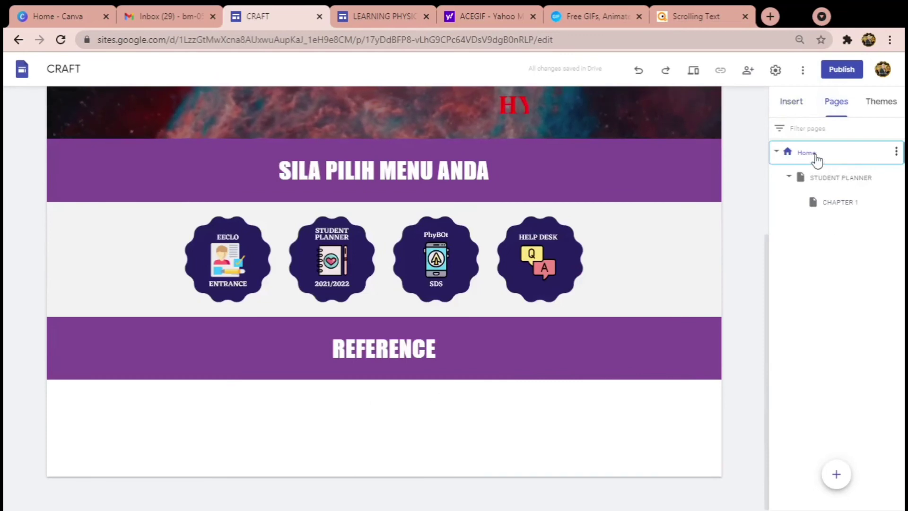
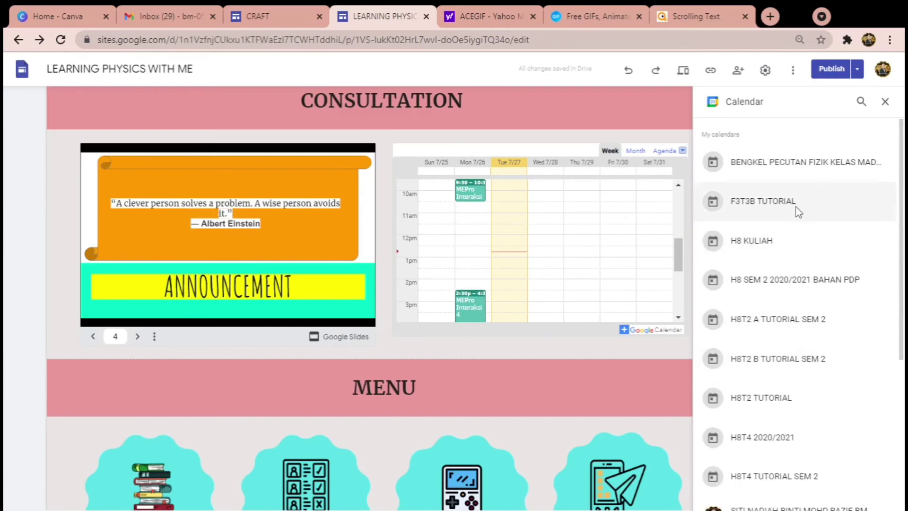
- Browse the calendars available for embedding in the LEARNING PHYSICS WITH ME site and compare them with the calendar under its CONSULTATION heading
scroll(806, 253, "down", 3)
scroll(797, 368, "down", 2)
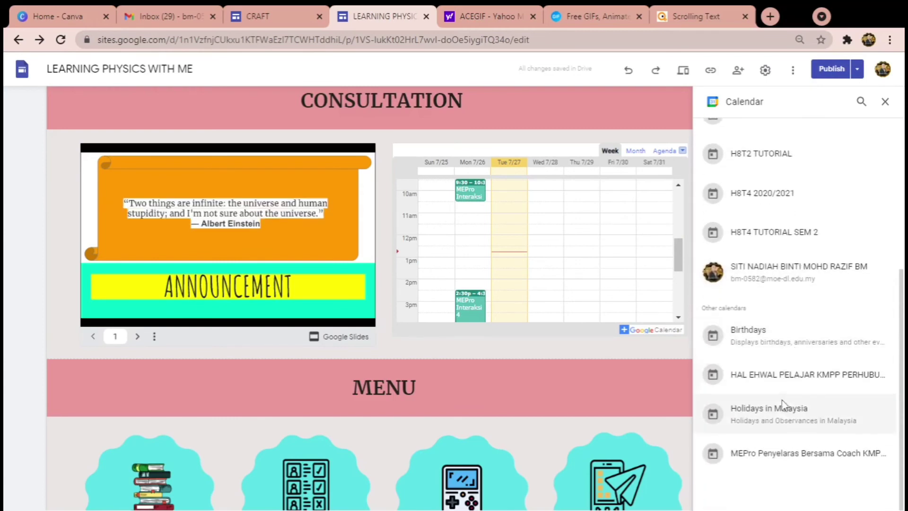
scroll(786, 415, "up", 5)
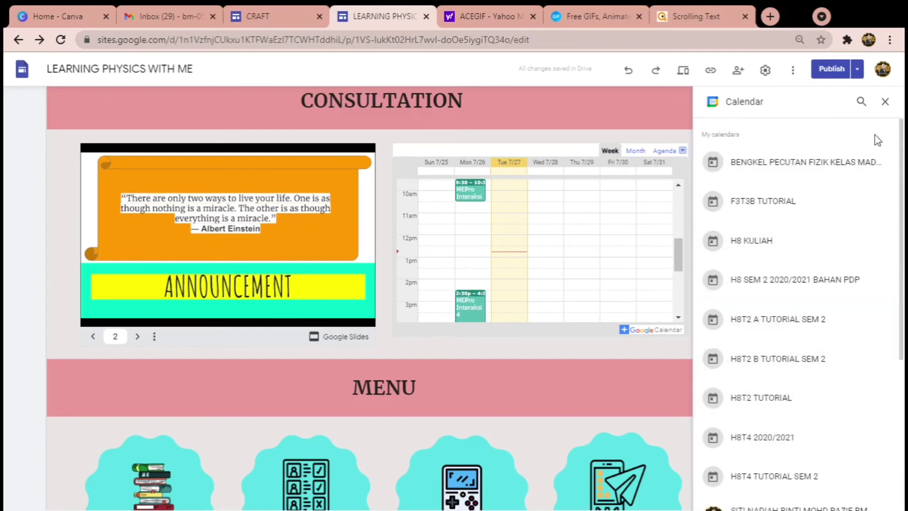
left_click(648, 111)
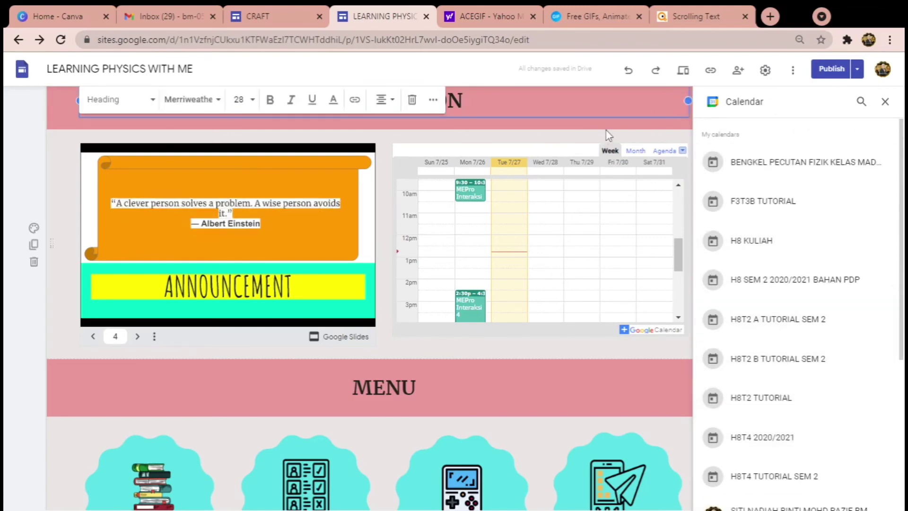
- Close the calendar list without inserting one and look over the CONSULTATION, MENU, REFERENCE and ABOUT ME sections of the LEARNING PHYSICS WITH ME site
left_click(884, 102)
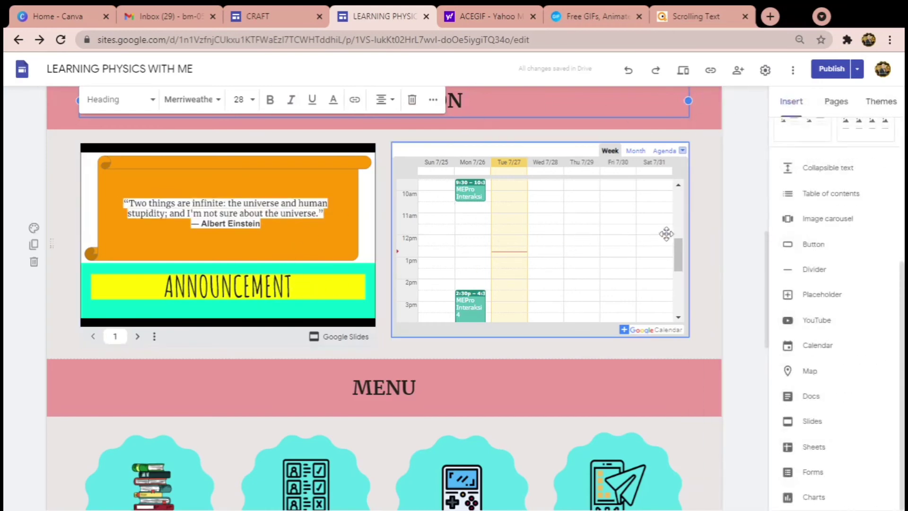
left_click(710, 202)
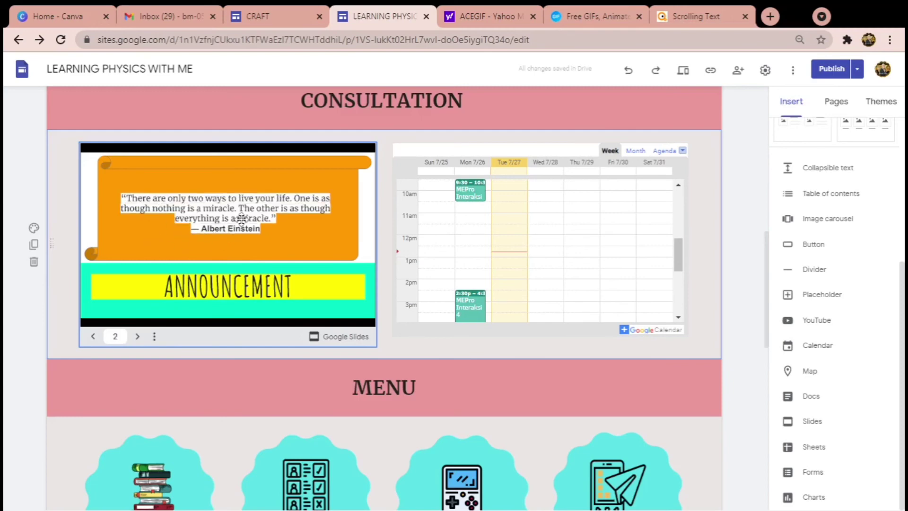
scroll(408, 316, "down", 14)
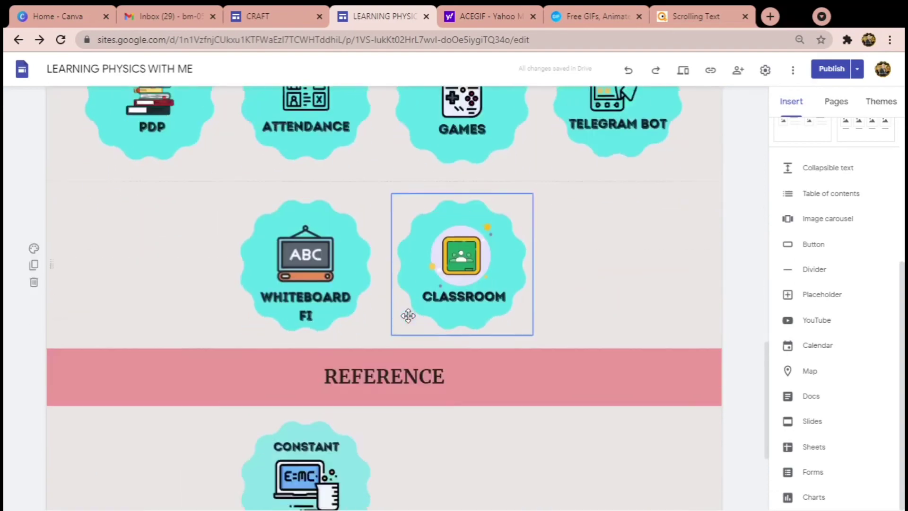
scroll(408, 316, "up", 20)
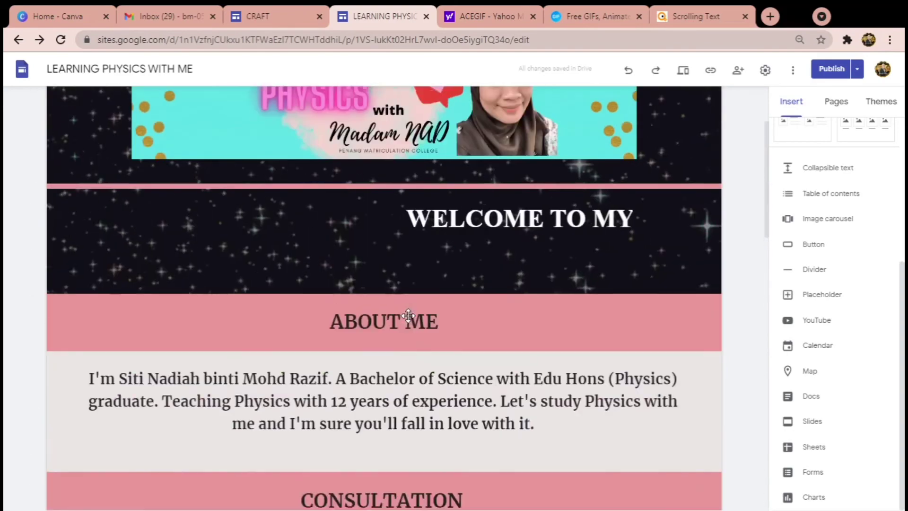
- Switch to the CRAFT site, view the image carousel's insert dialog and close it without adding images
left_click(291, 13)
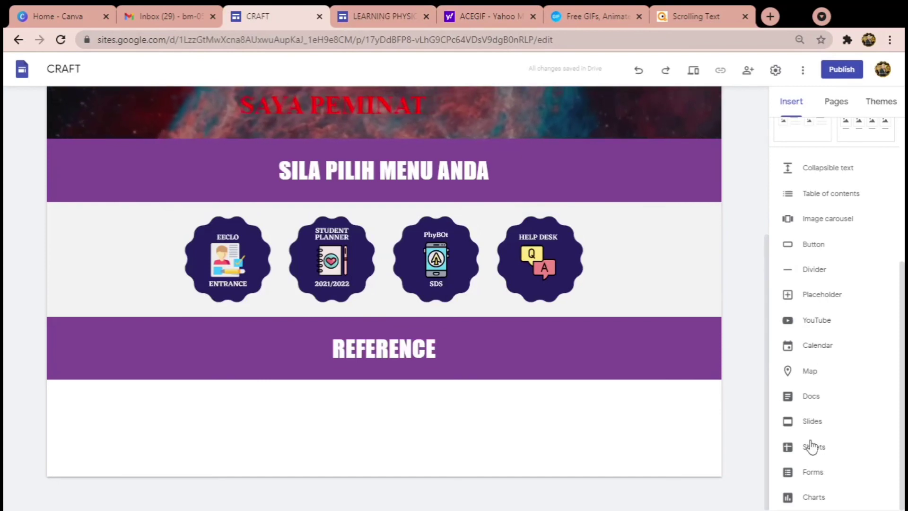
left_click(815, 219)
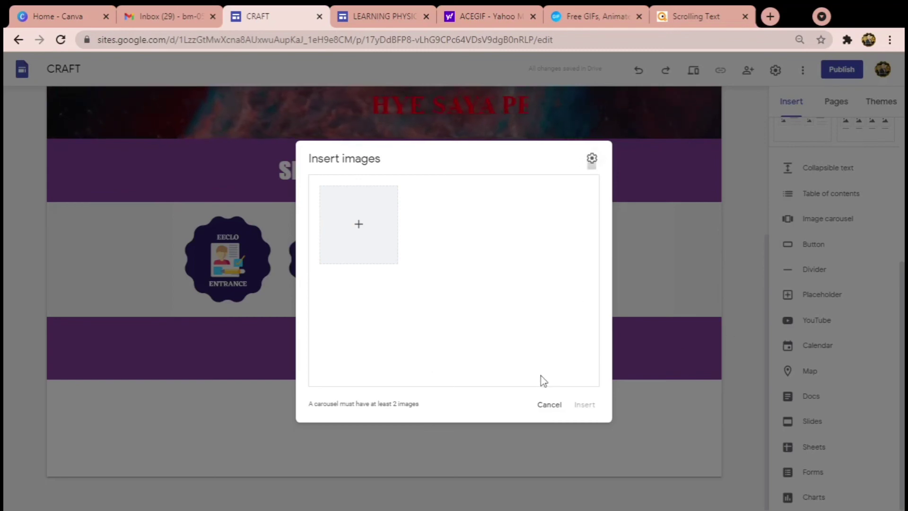
left_click(549, 404)
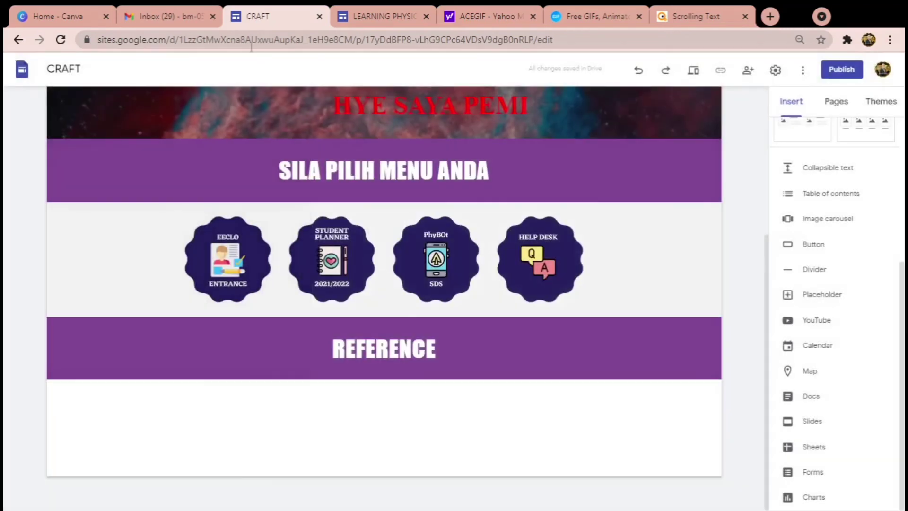
- Go to Google Sites from the Gmail inbox and open the MASCAR 2021 site for editing
left_click(190, 17)
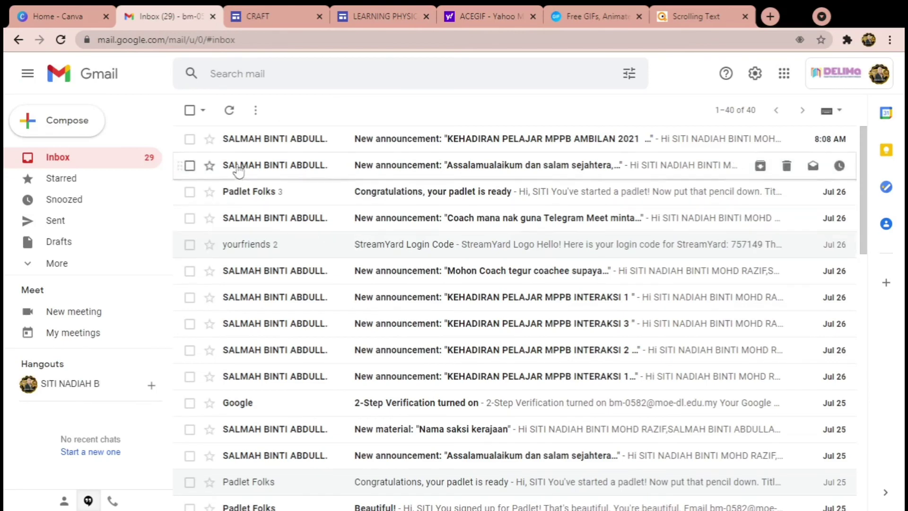
left_click(782, 74)
scroll(811, 319, "down", 5)
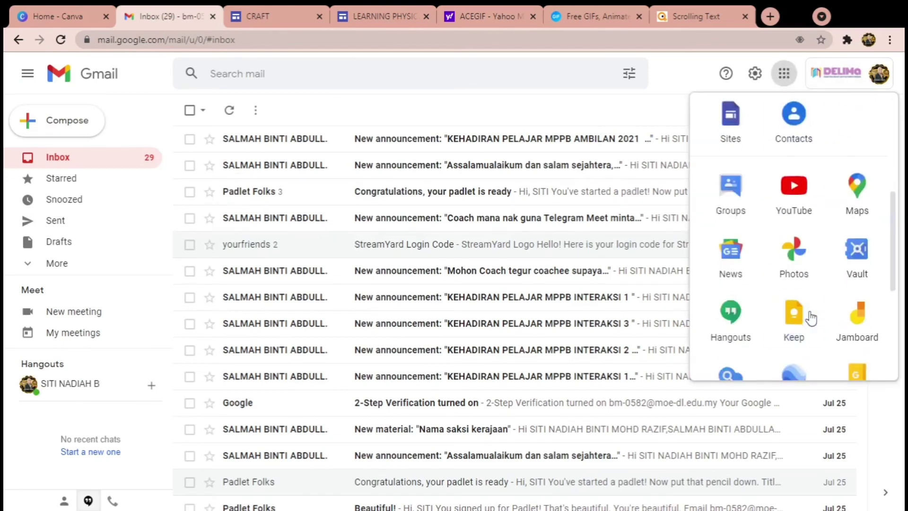
scroll(760, 190, "up", 4)
left_click(737, 260)
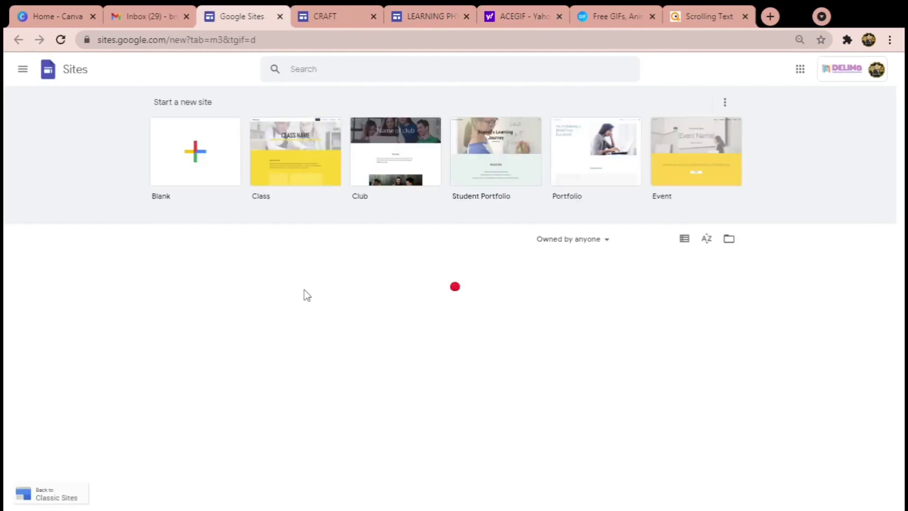
left_click(430, 379)
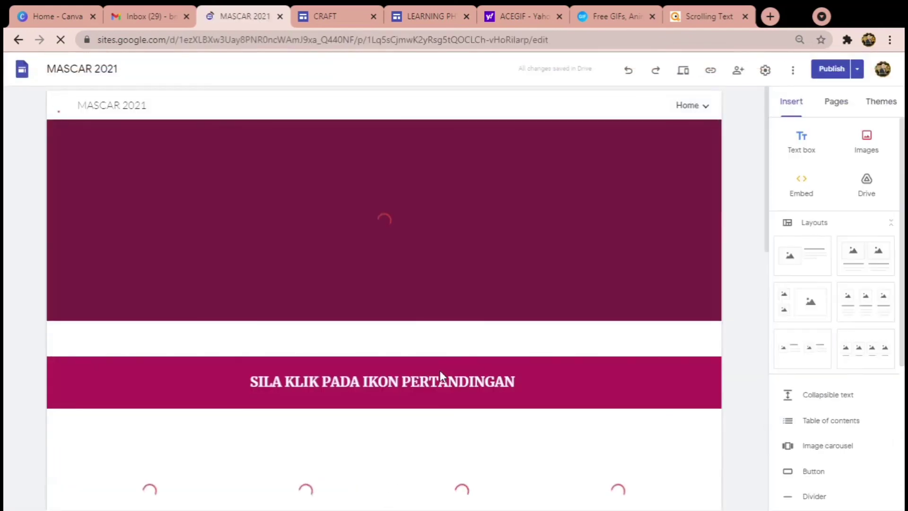
- Examine the image carousel under the GALERI MASCAR 2019 heading, both in the editor and in the site preview
scroll(430, 330, "down", 12)
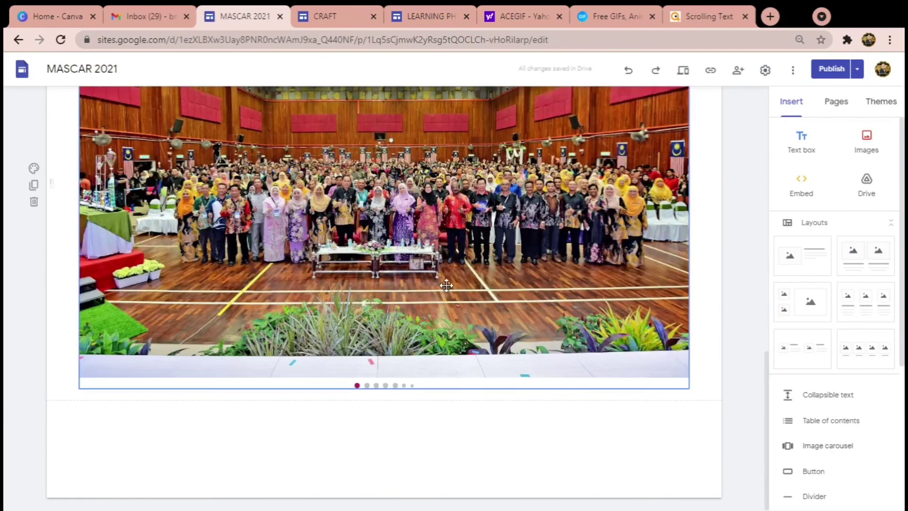
scroll(446, 285, "up", 4)
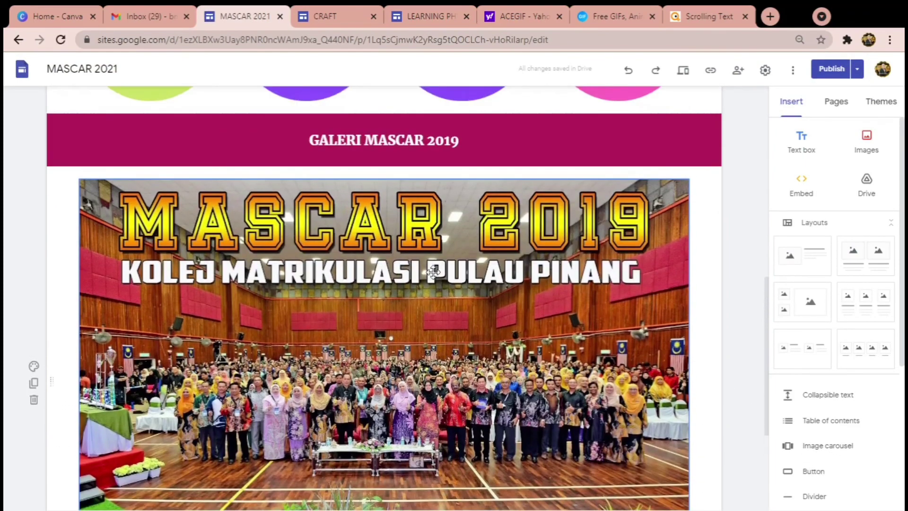
scroll(465, 278, "down", 2)
scroll(426, 366, "down", 3)
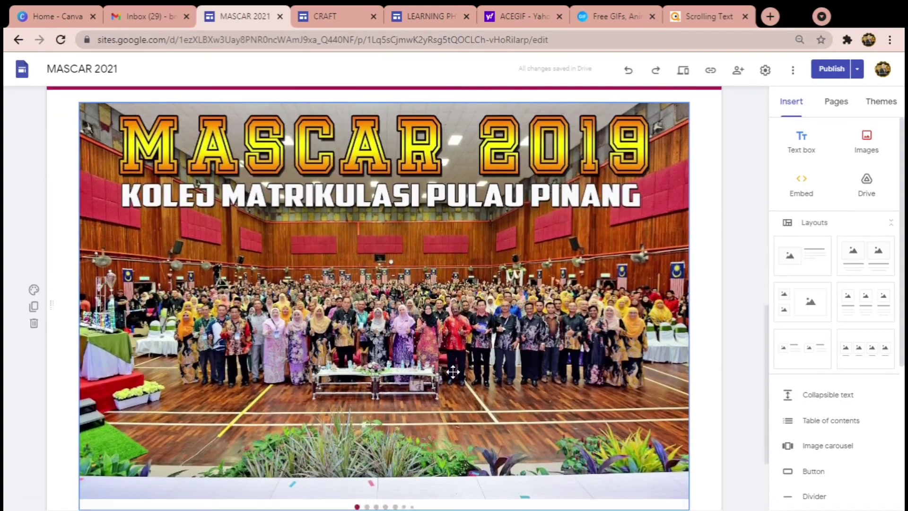
scroll(523, 278, "up", 2)
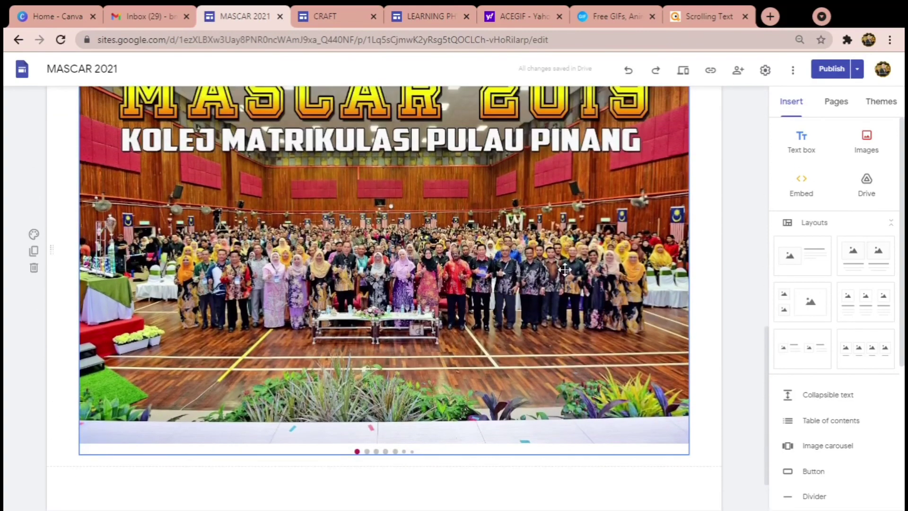
left_click(684, 71)
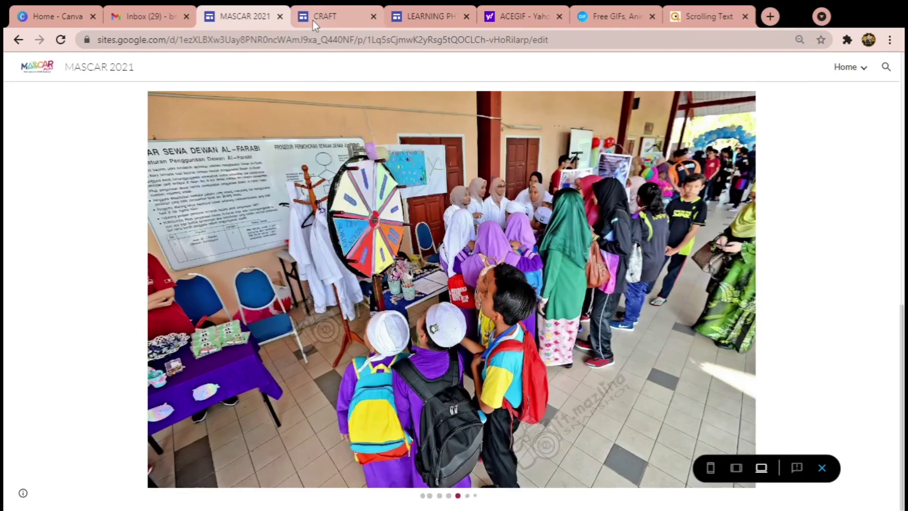
- Return to the CRAFT site and start publishing it with the web address craft-me
left_click(321, 17)
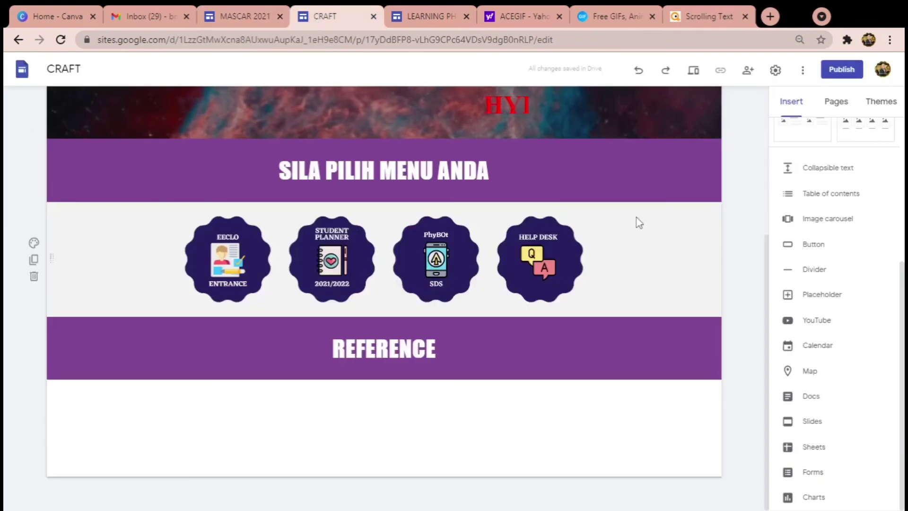
scroll(662, 295, "up", 5)
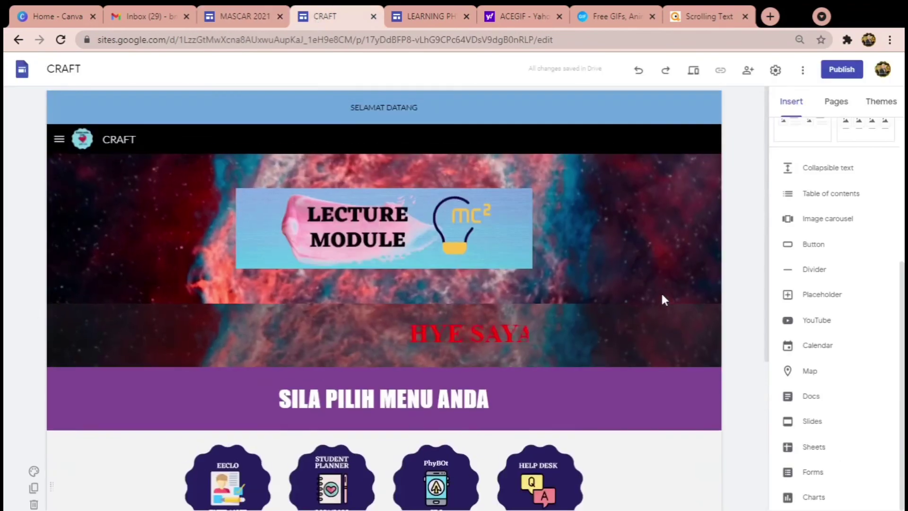
mouse_move(662, 297)
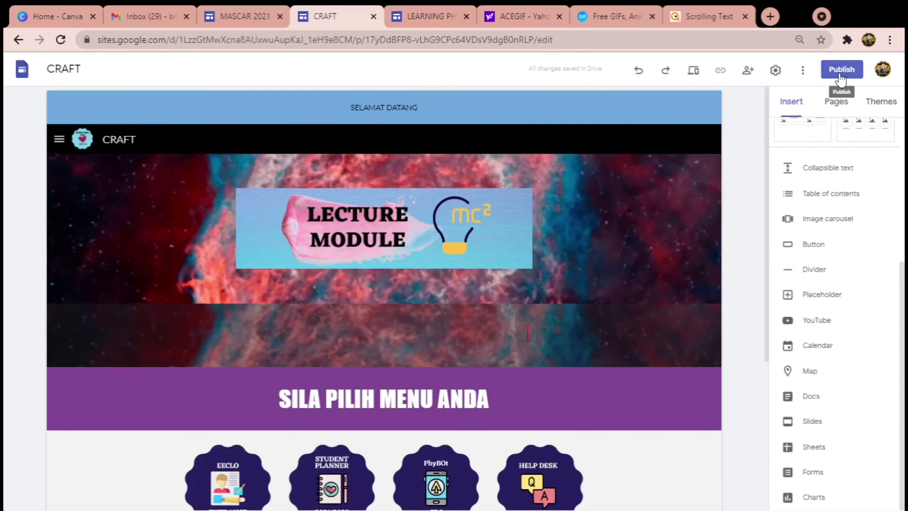
left_click(841, 71)
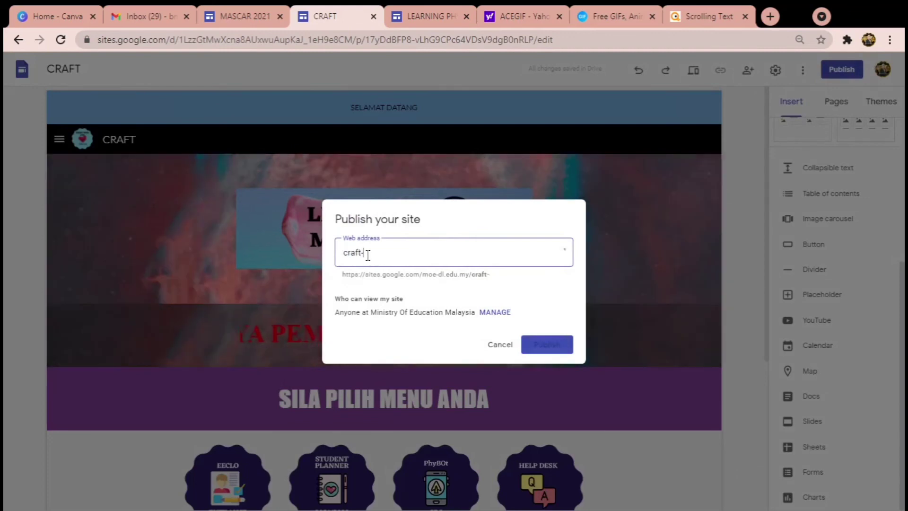
type("-me")
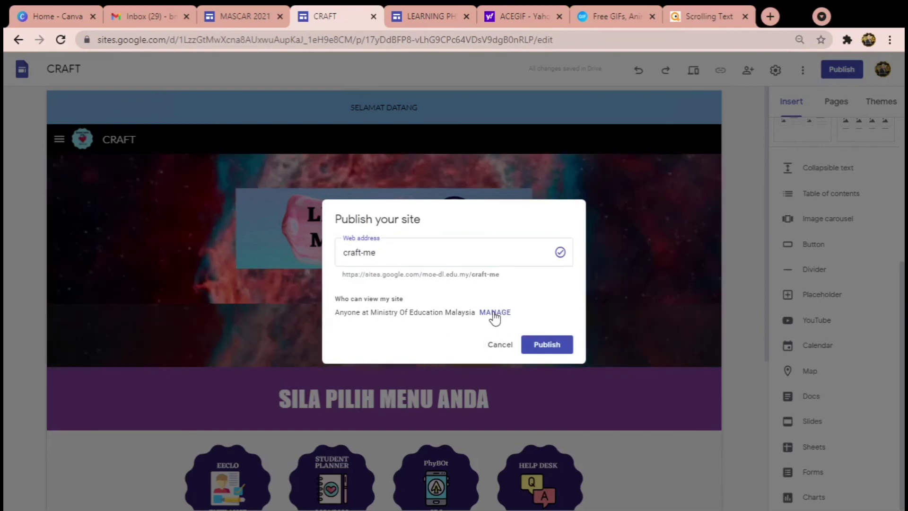
- Set the published site's link access to Public in the sharing settings
left_click(493, 315)
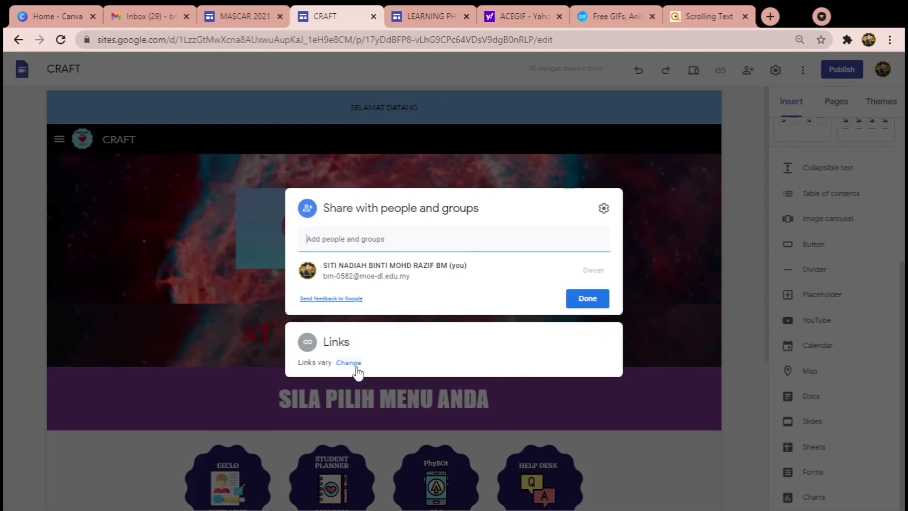
left_click(350, 363)
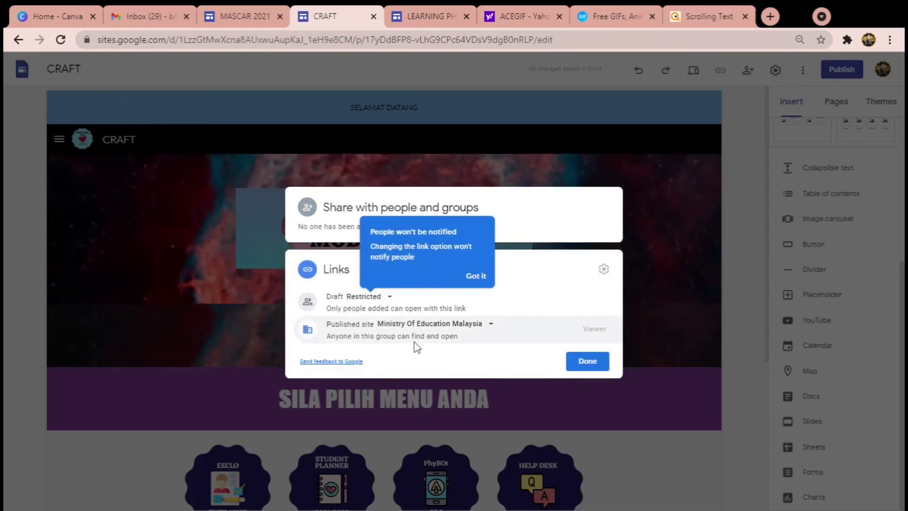
left_click(482, 328)
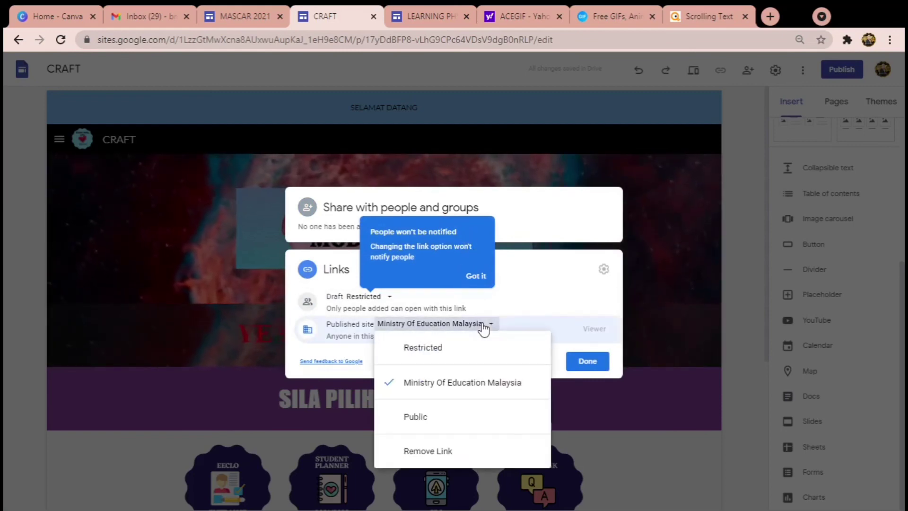
left_click(439, 417)
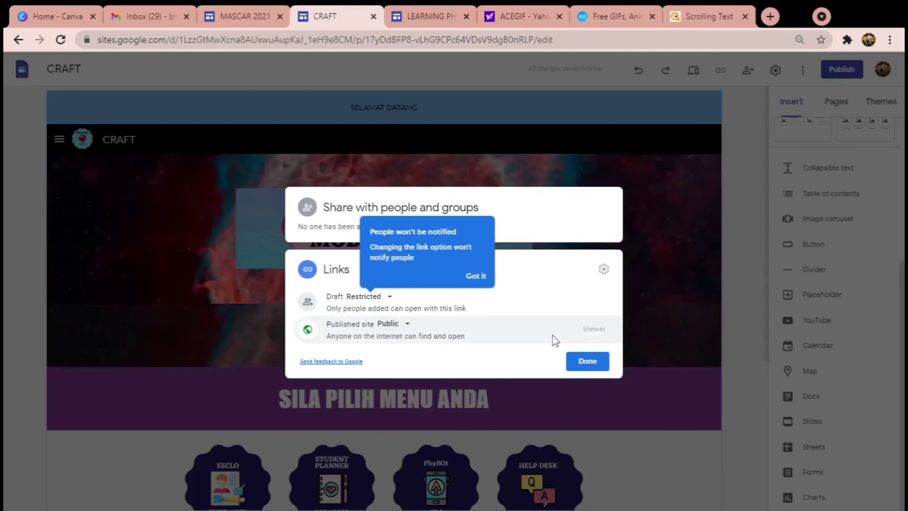
left_click(589, 362)
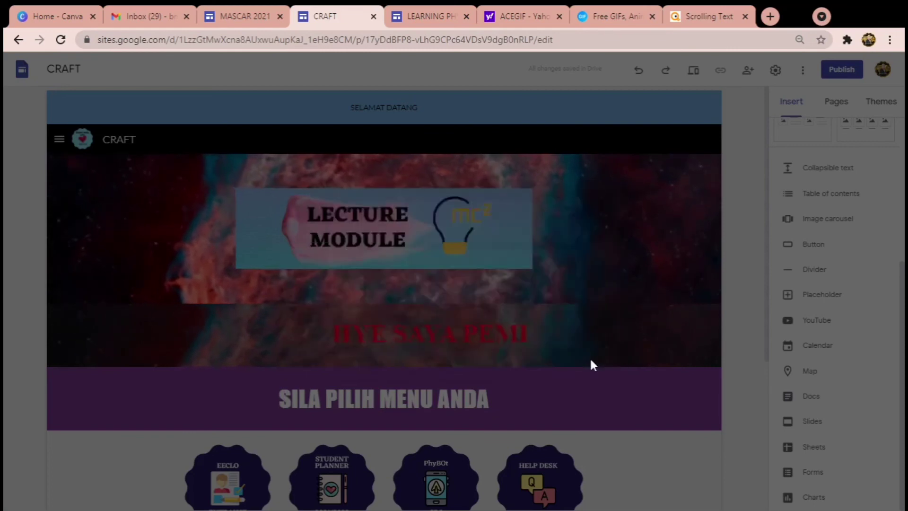
- Publish the CRAFT site and look over its Home page
left_click(545, 367)
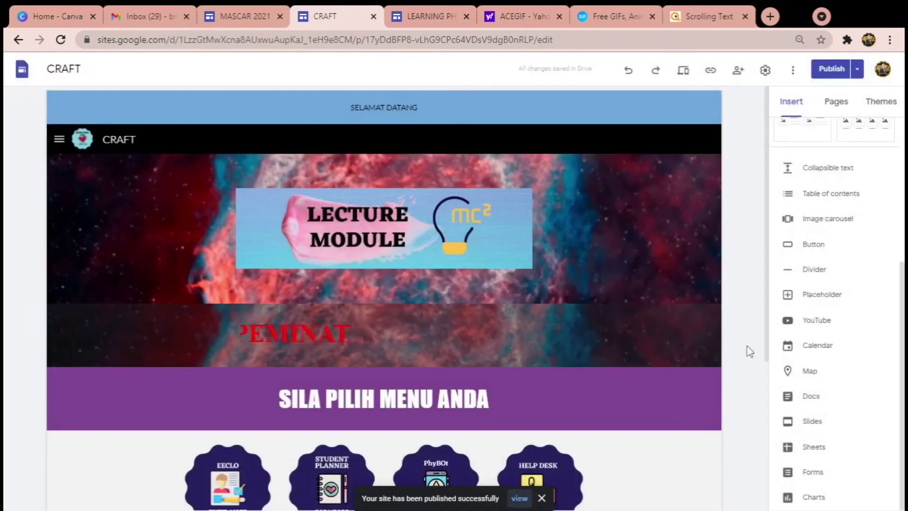
scroll(449, 250, "down", 5)
scroll(448, 249, "up", 5)
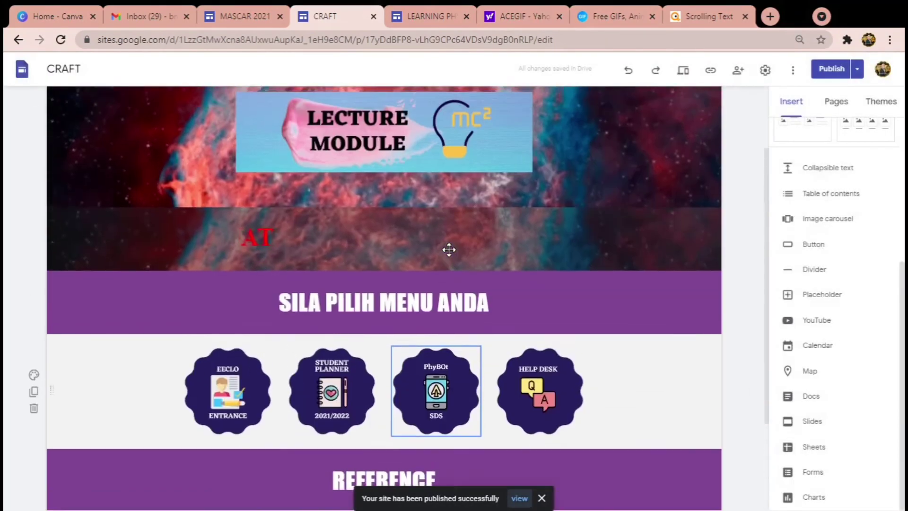